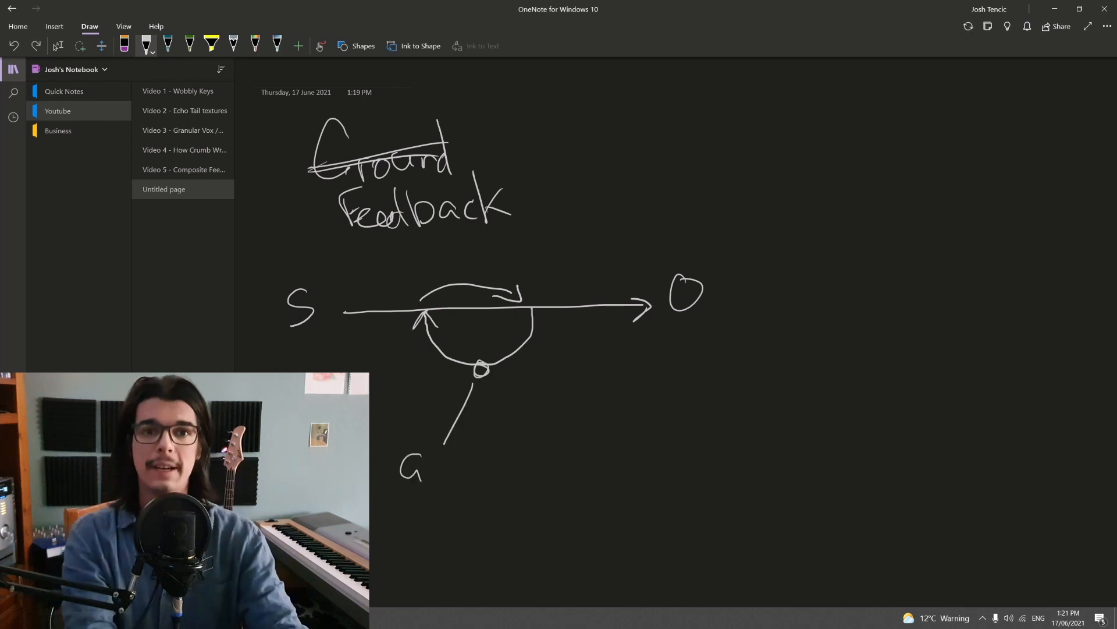
- Handwrite the labels Gain, Delay and Filter below the feedback loop, drawing lines from the loop's node to Delay and Filter
key("ctrl+z")
mouse_move(420, 460)
left_mouse_down()
mouse_move(422, 485)
mouse_move(449, 486)
left_mouse_up()
left_click_drag(456, 485, 469, 484)
left_click_drag(479, 385, 506, 443)
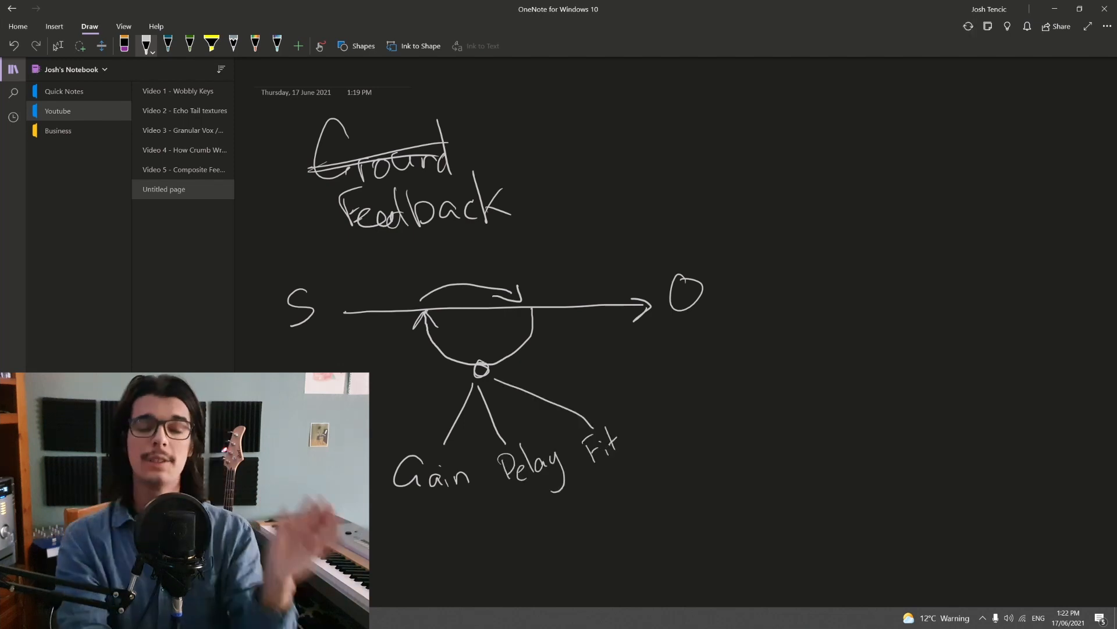
left_click_drag(616, 447, 636, 437)
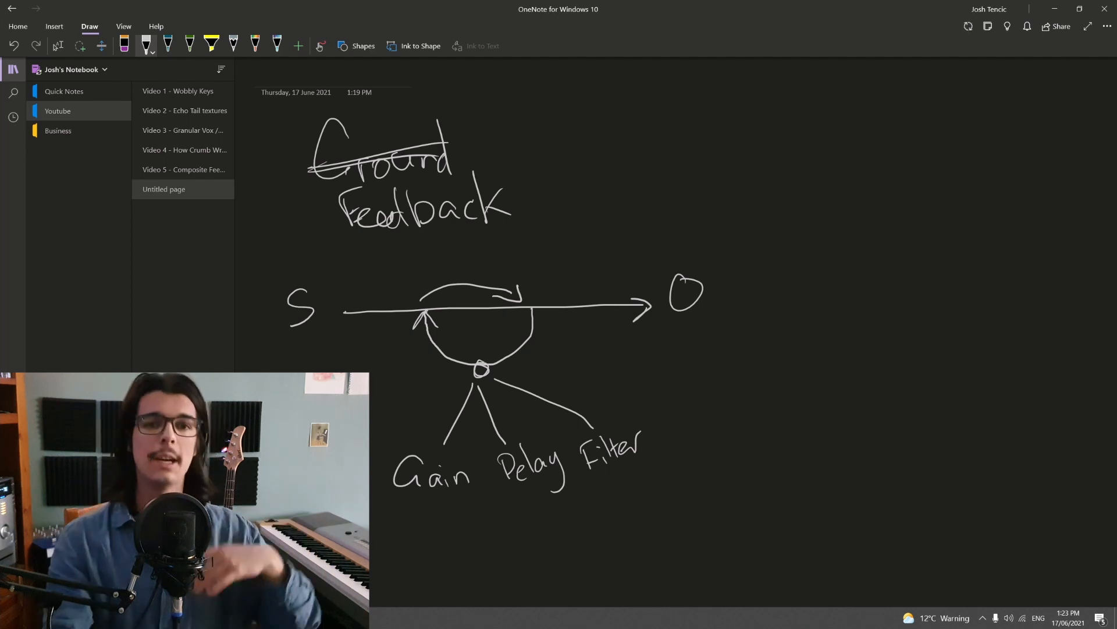
- Draw a dividing line under the three labels, then handwrite Feedback beneath Gain and Time with 1/4 beneath Delay
left_click_drag(370, 502, 721, 467)
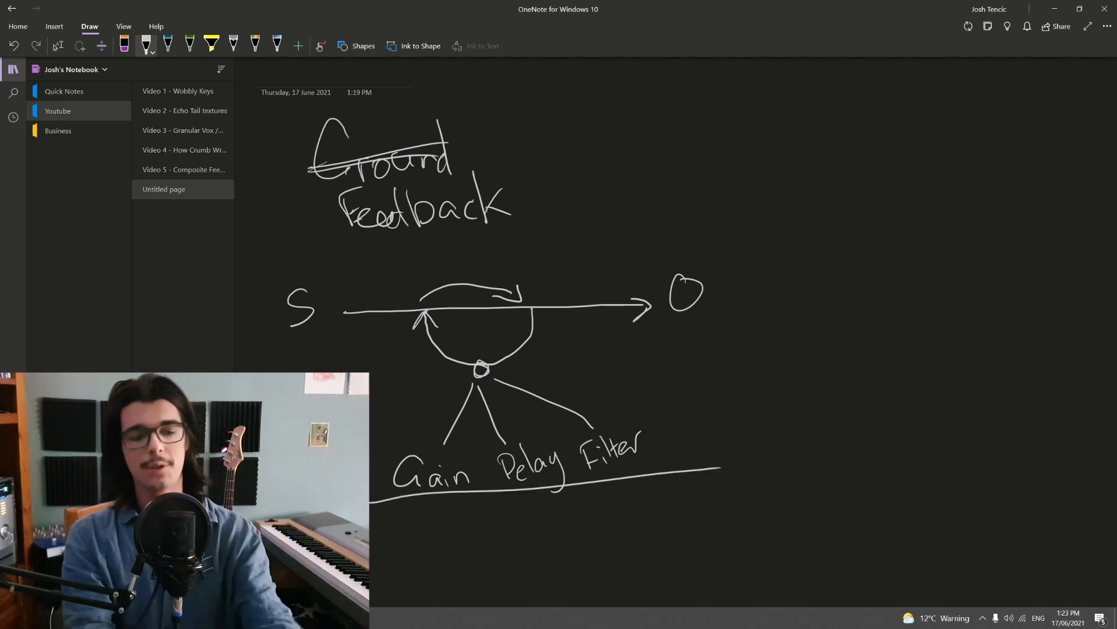
mouse_move(408, 547)
left_mouse_down()
mouse_move(445, 552)
mouse_move(449, 519)
mouse_move(475, 550)
left_mouse_up()
mouse_move(475, 515)
left_mouse_down()
mouse_move(480, 547)
mouse_move(553, 507)
left_mouse_up()
left_click_drag(541, 511, 545, 533)
left_click_drag(556, 516, 557, 527)
left_click_drag(560, 524, 591, 515)
left_click_drag(521, 566, 520, 580)
left_click_drag(531, 556, 530, 589)
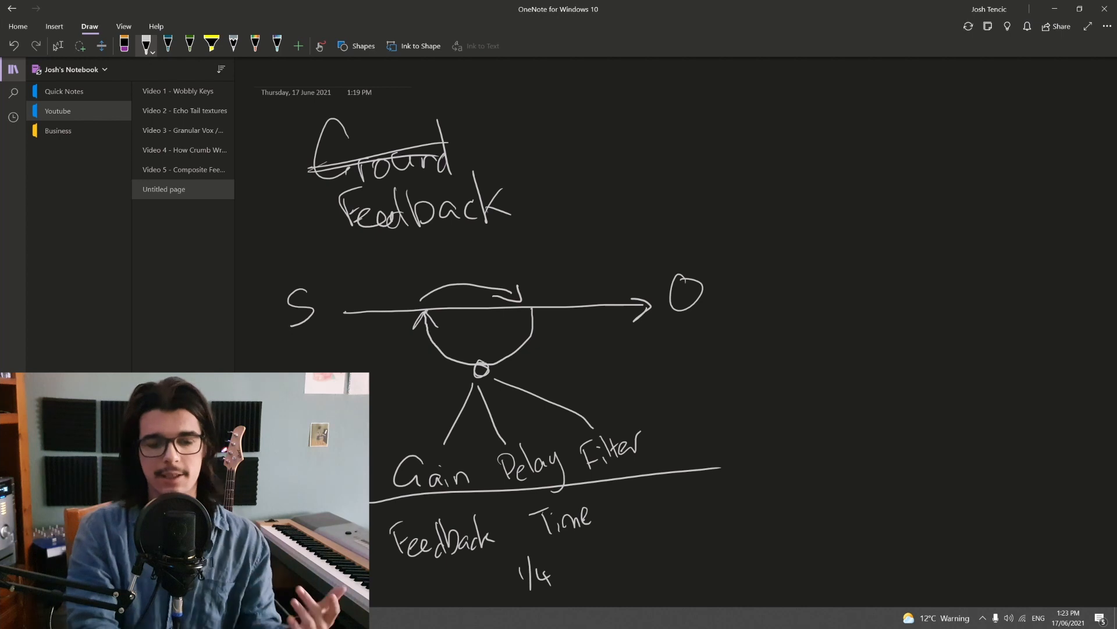
- Add further handwritten notes beside the 1/4 under Time and below the Filter label
mouse_move(571, 561)
left_mouse_down()
mouse_move(573, 578)
mouse_move(585, 563)
left_mouse_up()
left_click_drag(591, 577, 622, 575)
left_click_drag(655, 505, 668, 502)
mouse_move(670, 490)
left_mouse_down()
mouse_move(680, 537)
mouse_move(687, 524)
left_mouse_up()
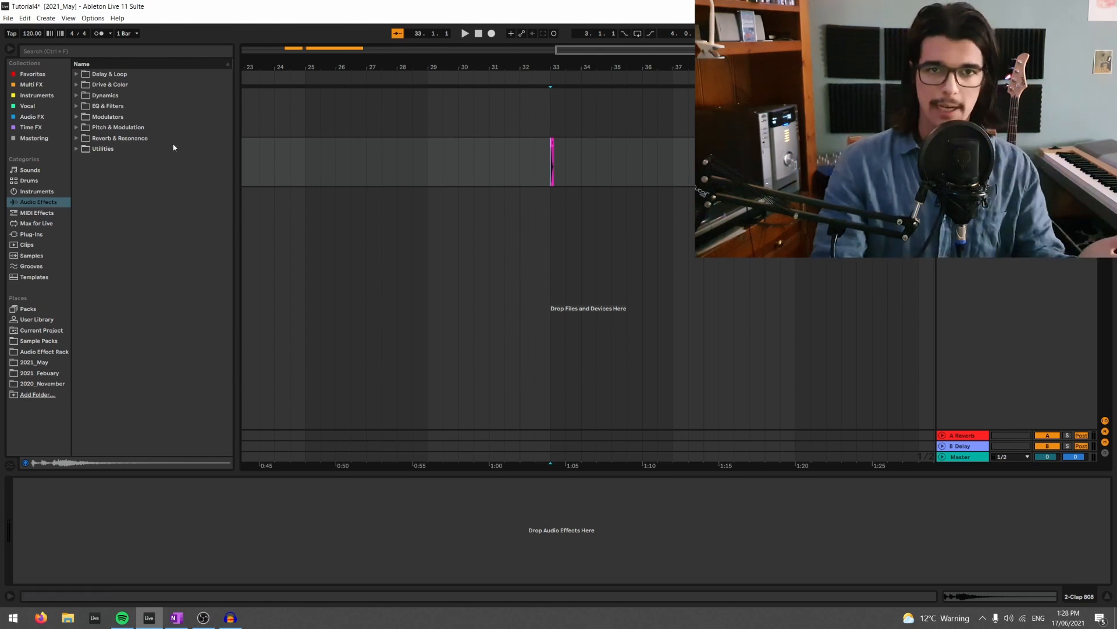
- In Ableton Live, add a Limiter from the Audio FX collection to the 808 clap track and set its ceiling to -6 dB
left_click(32, 116)
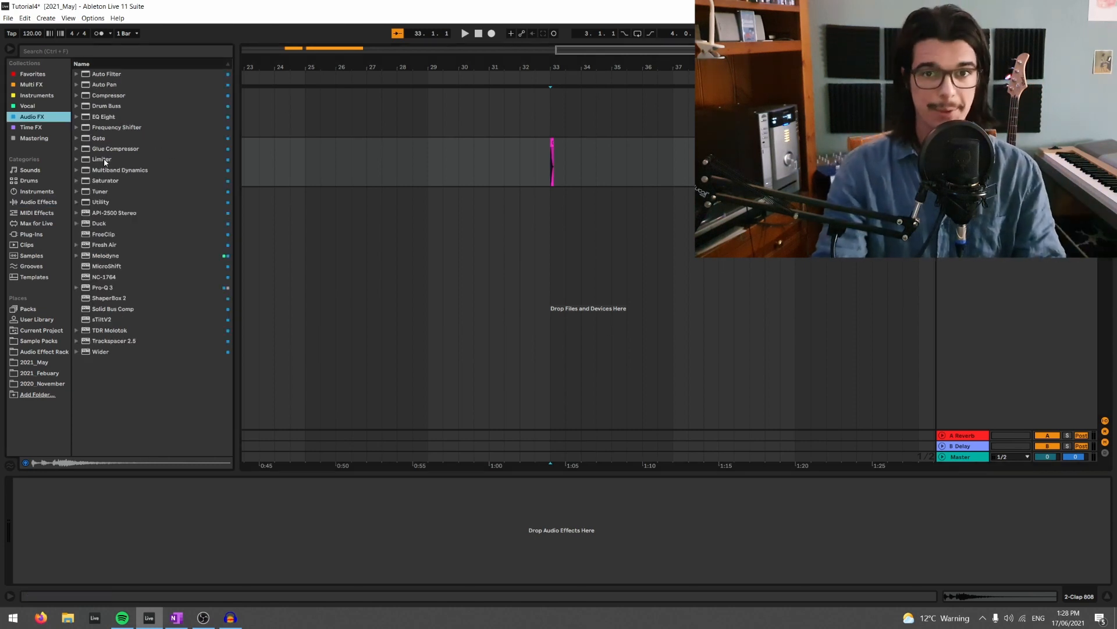
double_click(104, 162)
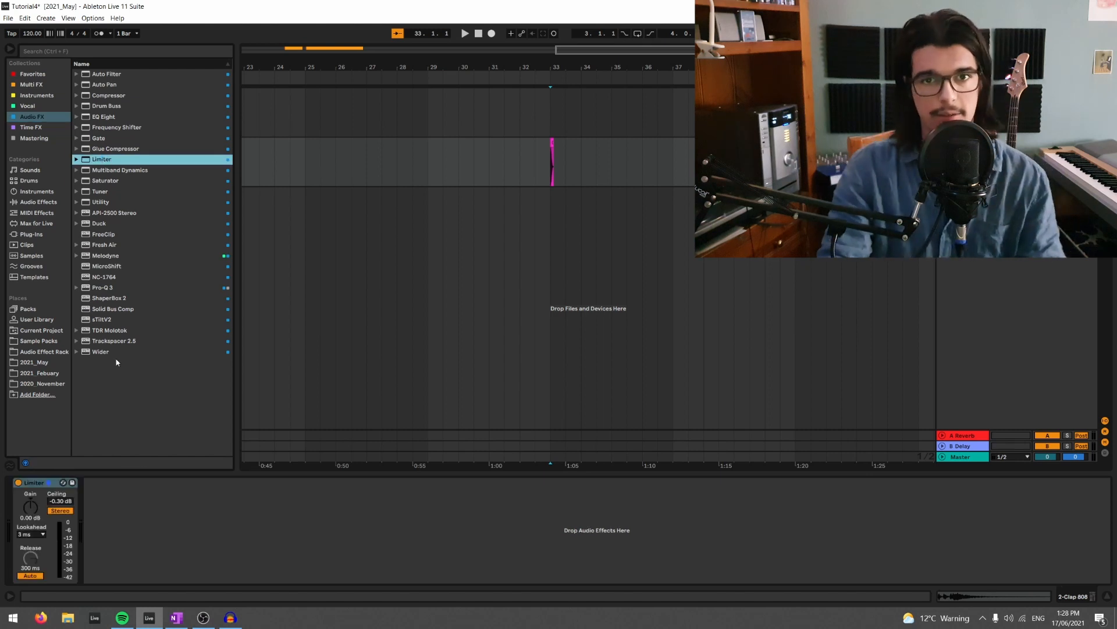
left_click(44, 483)
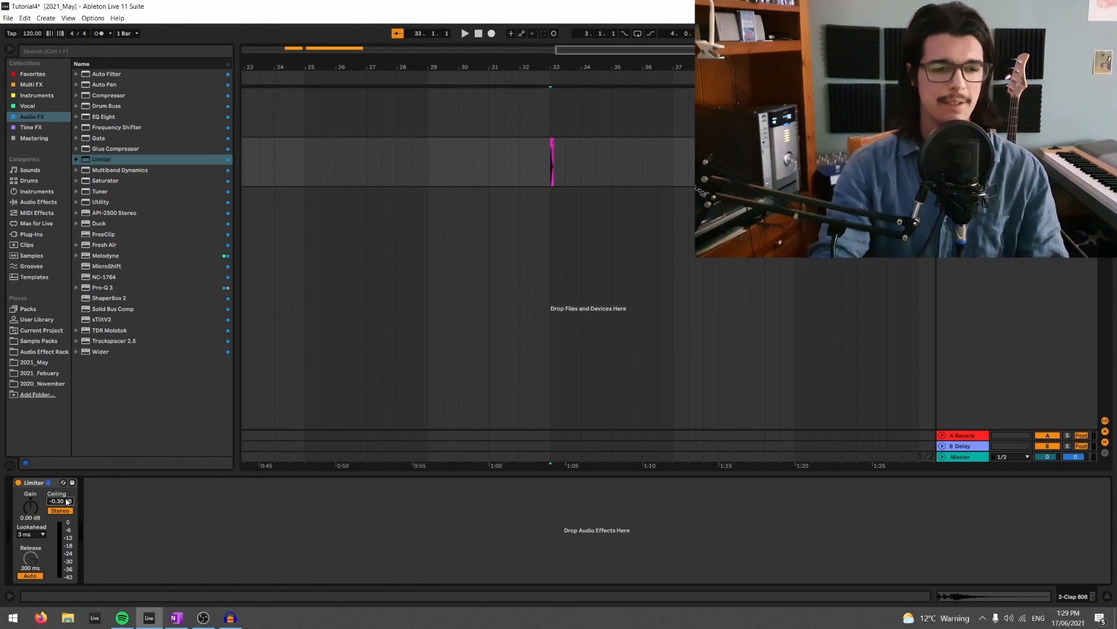
type("-6")
key("Return")
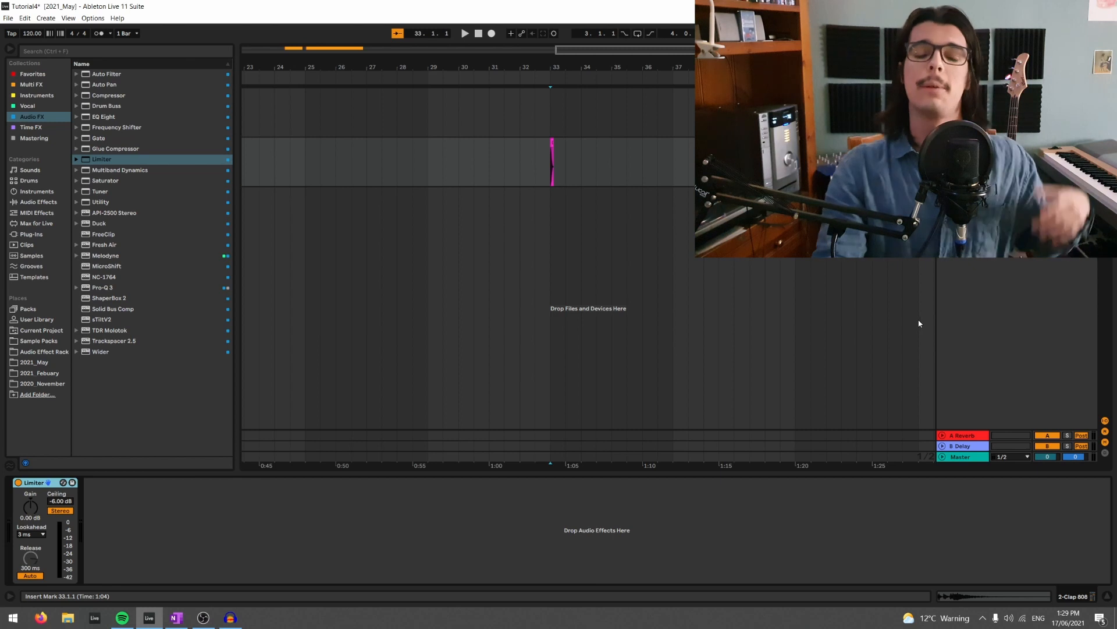
- Unfold return track A, delete its reverb device and paste the Limiter in its place
left_click(942, 435)
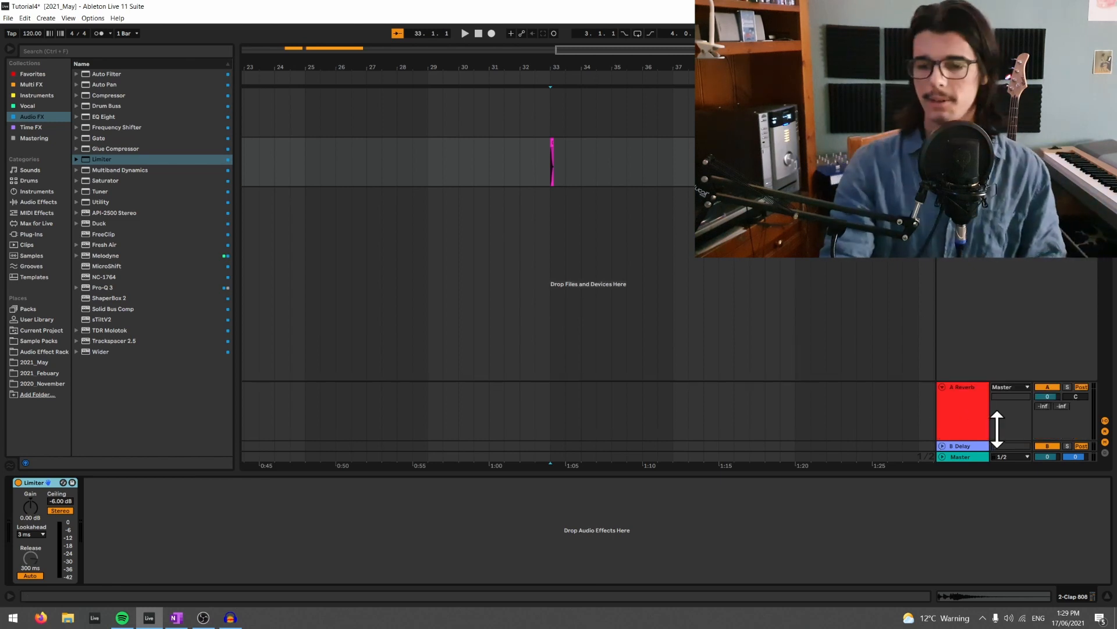
left_click(966, 416)
left_click(89, 484)
key("Delete")
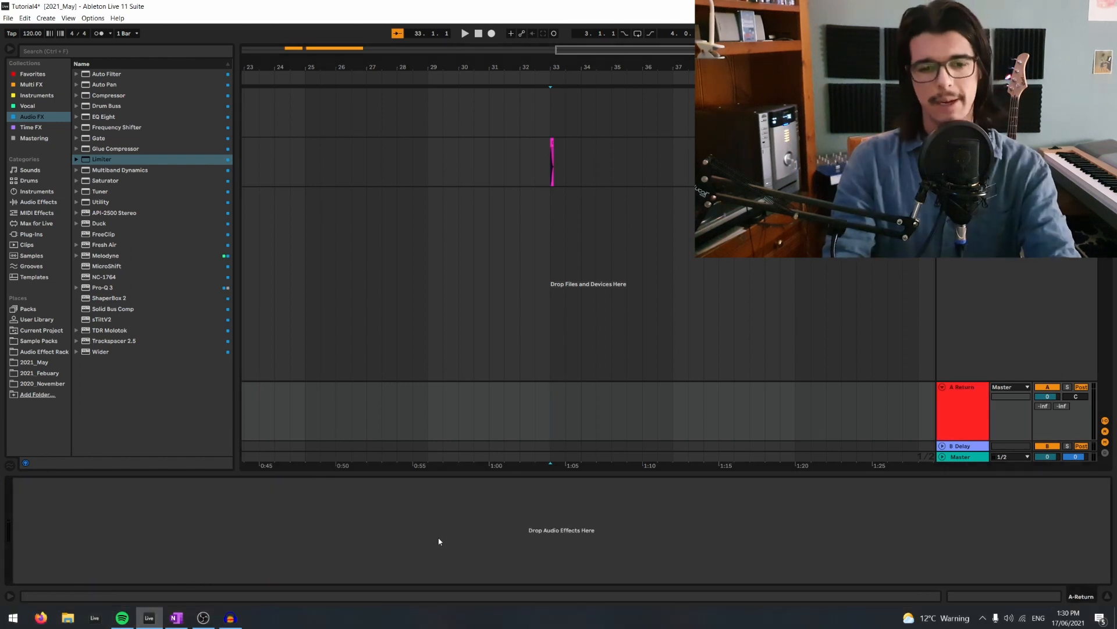
key("ctrl+v")
left_click(965, 408)
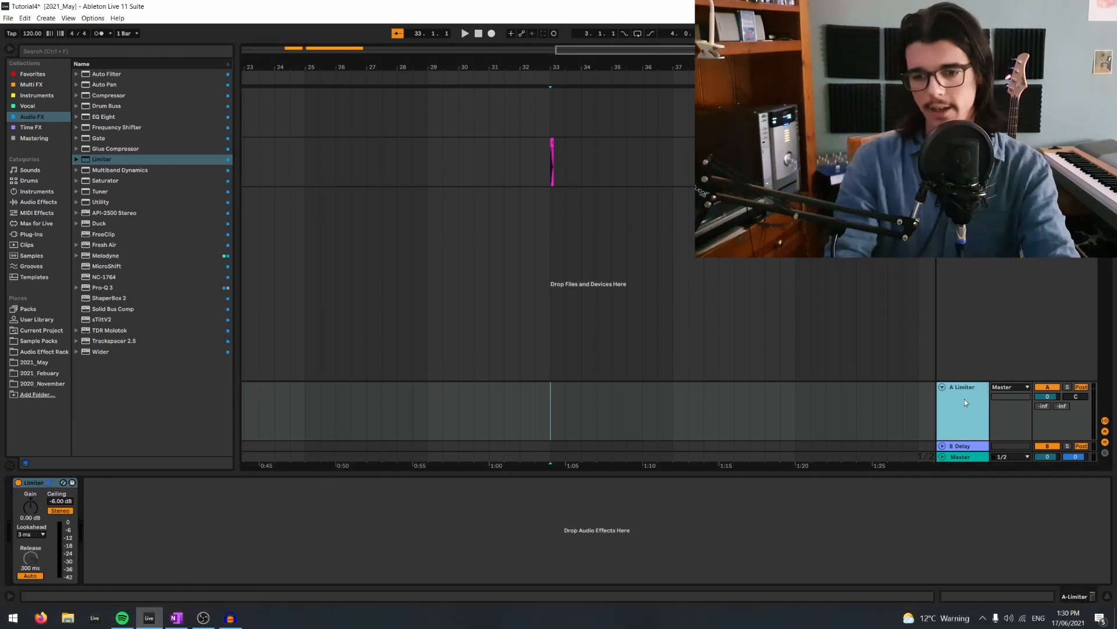
- Enable return A's send to itself, raise it to 0 dB, and play the clap clip through it
left_click(1044, 406)
left_click(1061, 406)
left_click(1041, 407)
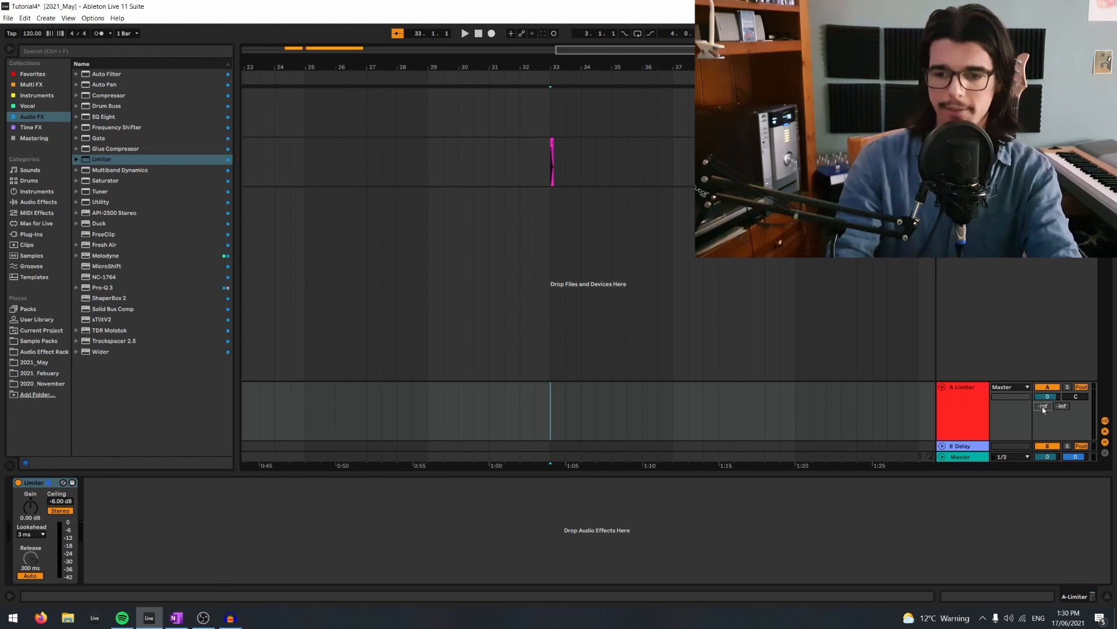
left_click(968, 414)
left_click(964, 447)
left_click(976, 413)
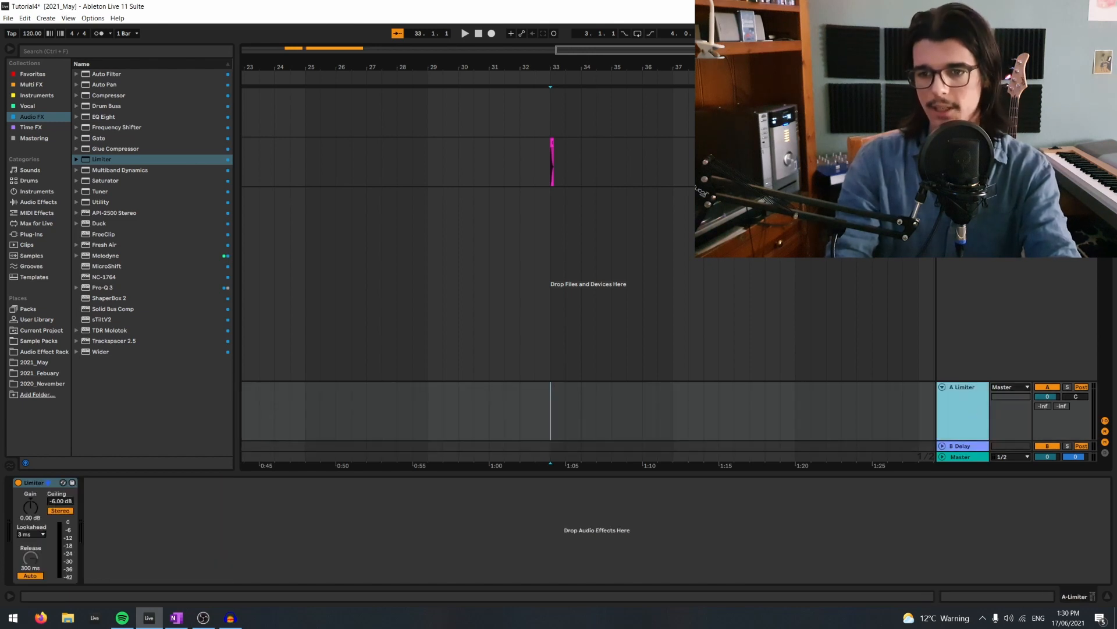
left_click(1043, 406)
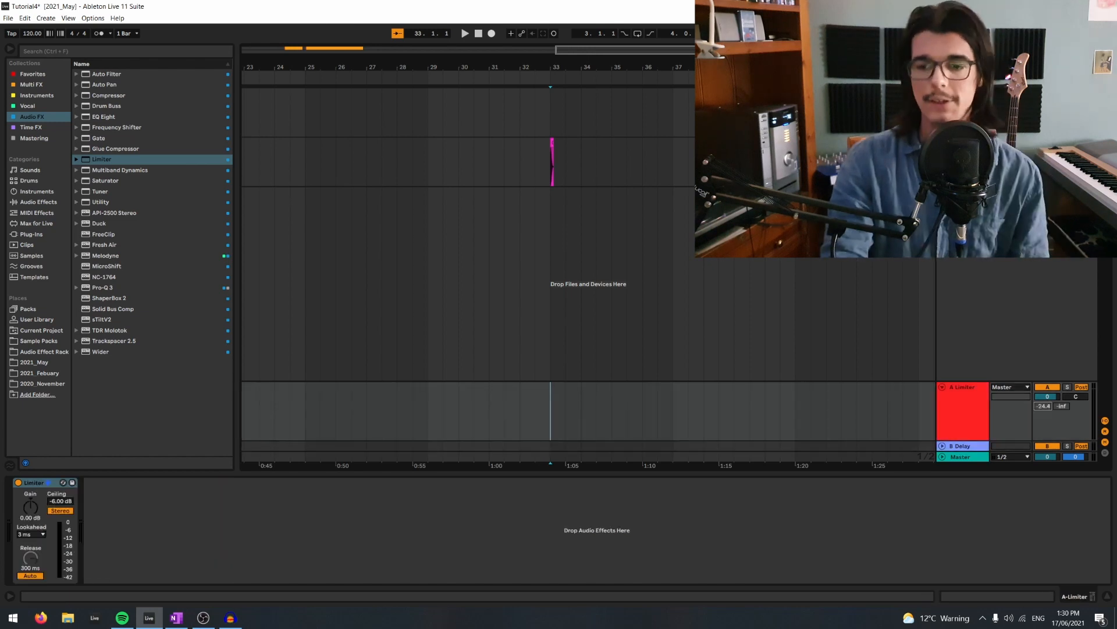
right_click(1043, 406)
left_click(1029, 415)
left_click_drag(1030, 415, 1030, 390)
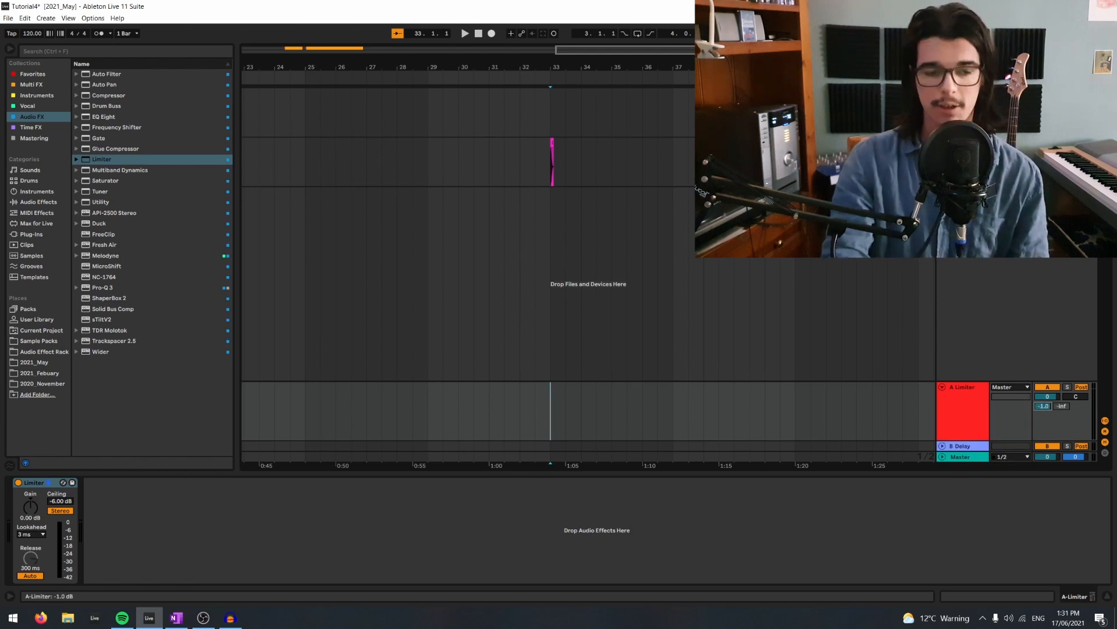
left_click(552, 166)
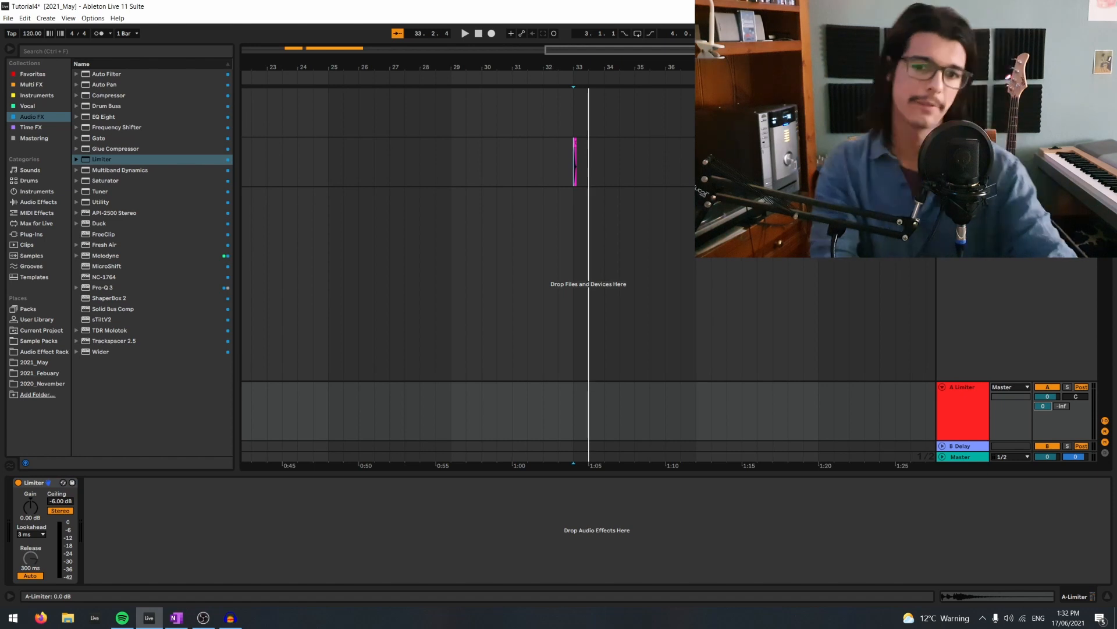
key("space")
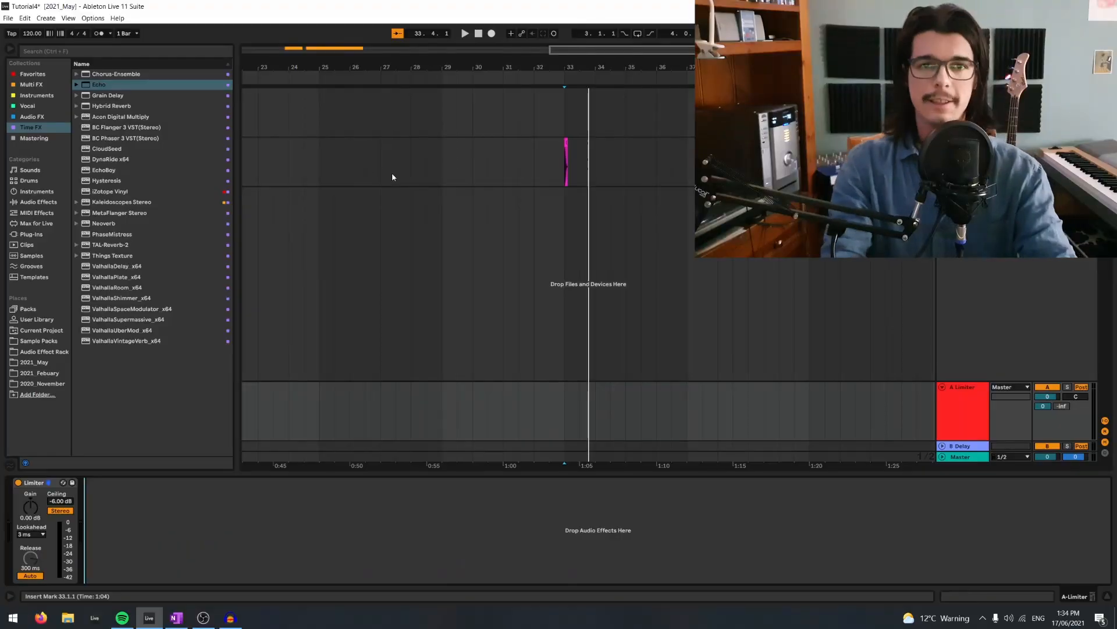
- Insert Echo before the Limiter on return A with feedback at 0% and dry/wet at 100%, and play the clap
left_click_drag(92, 87, 29, 511)
left_click(969, 427)
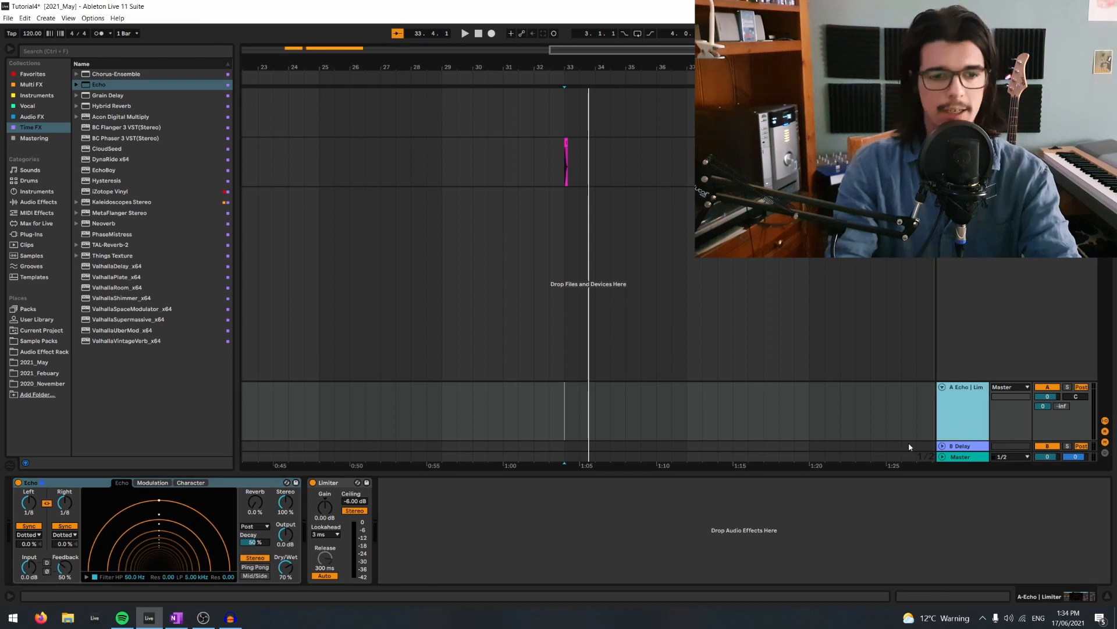
left_click_drag(73, 571, 73, 605)
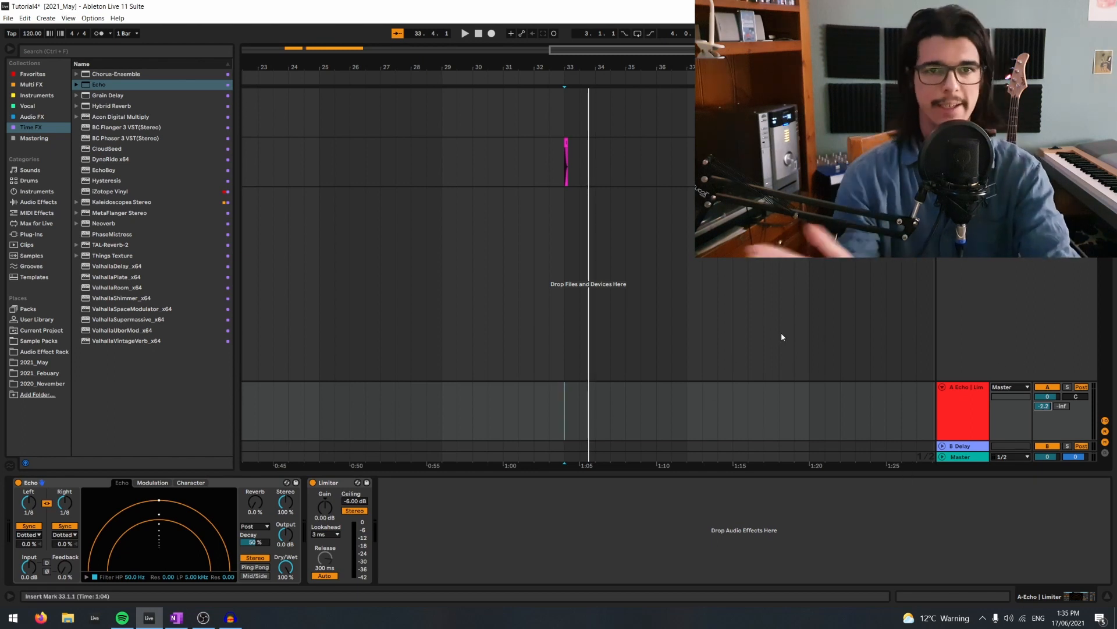
key("space")
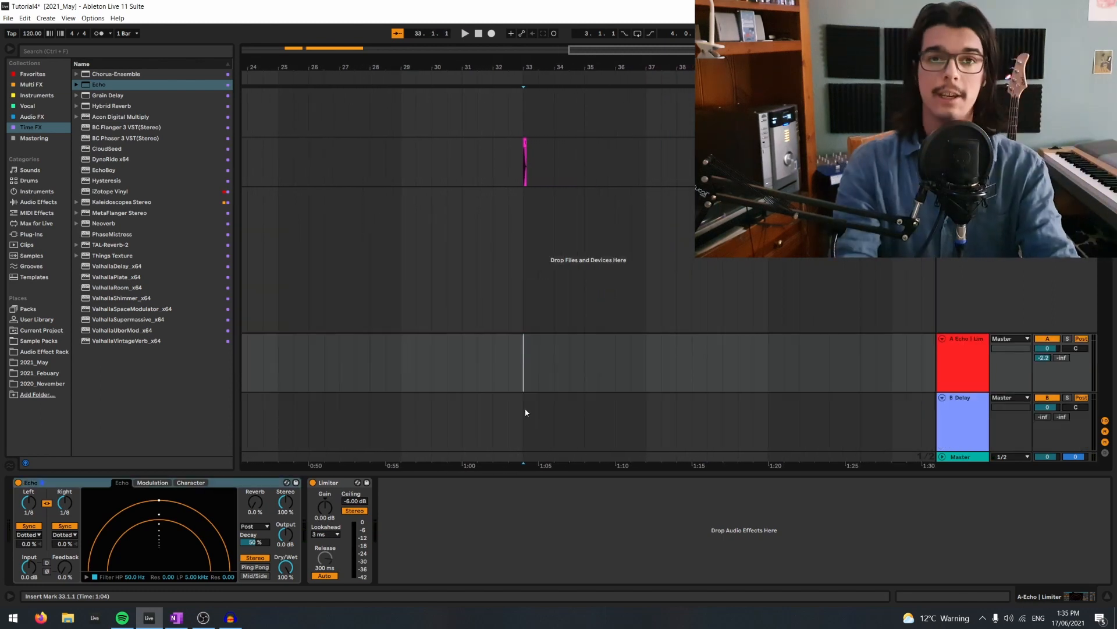
- Replace the delay device on return track B with Chorus-Ensemble
left_click(525, 409)
left_click(138, 483)
key("Delete")
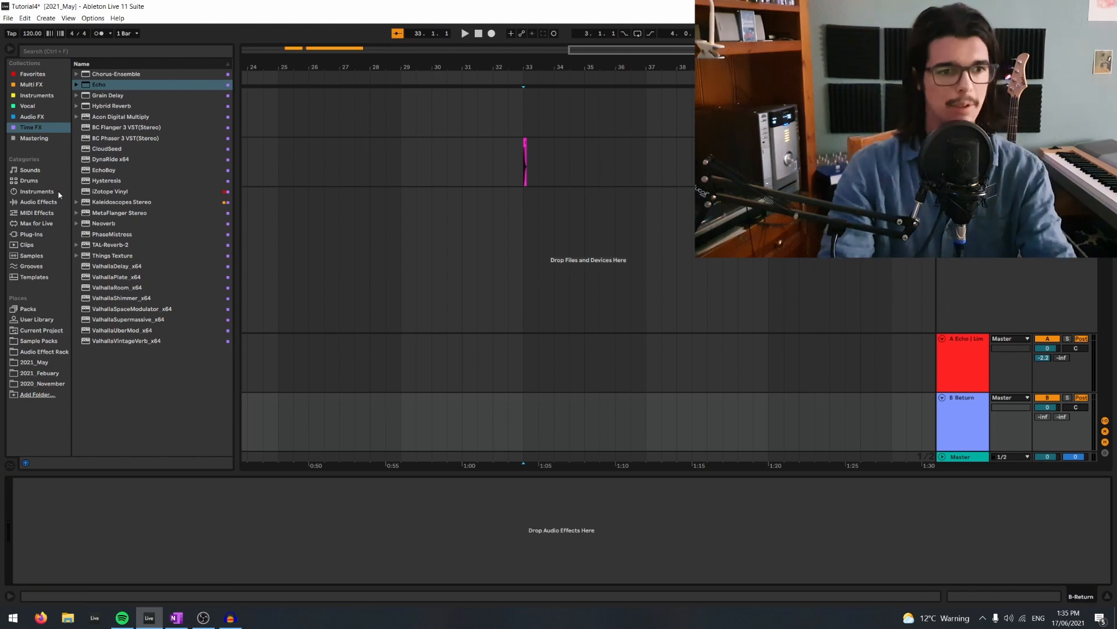
double_click(99, 74)
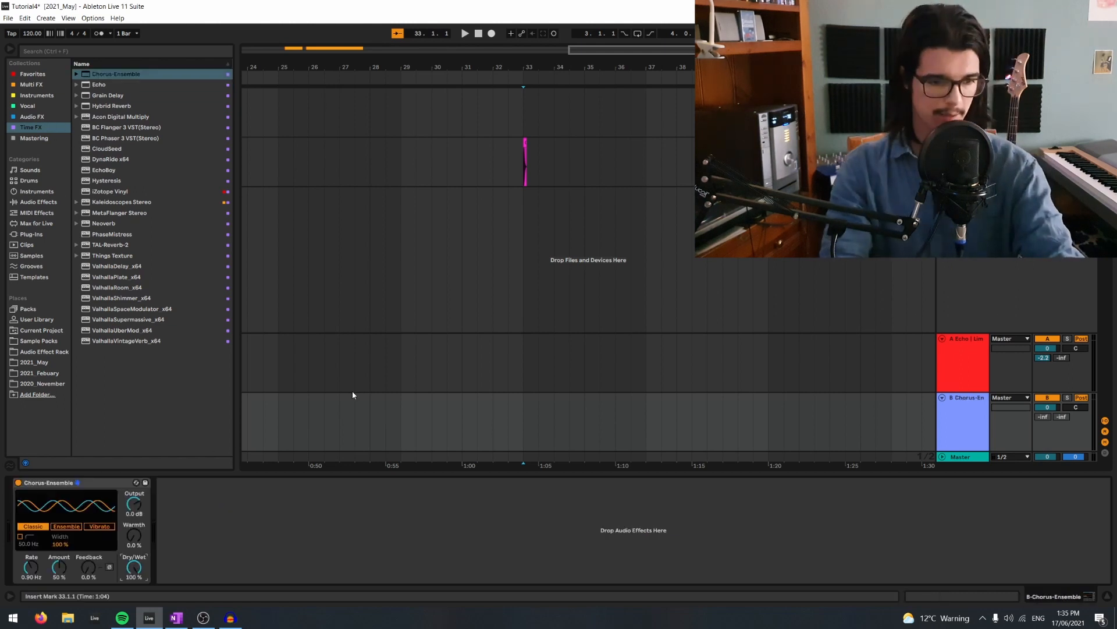
- Enable return A's send to return B and raise it to about -1.6 dB
right_click(1049, 419)
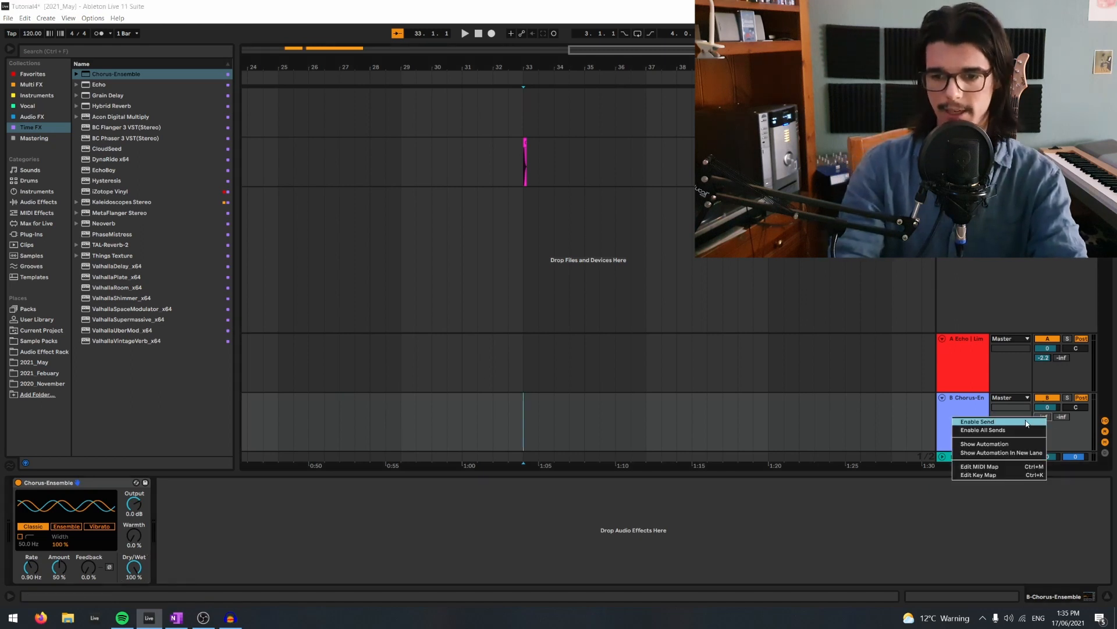
key("Escape")
right_click(1060, 358)
left_click(1048, 376)
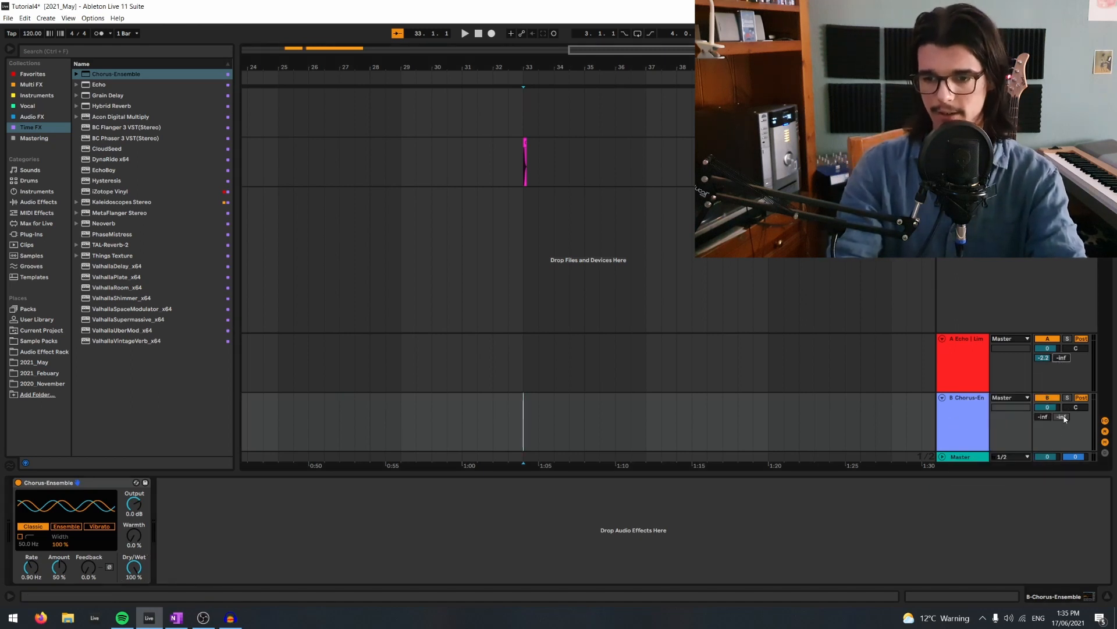
left_click(979, 350)
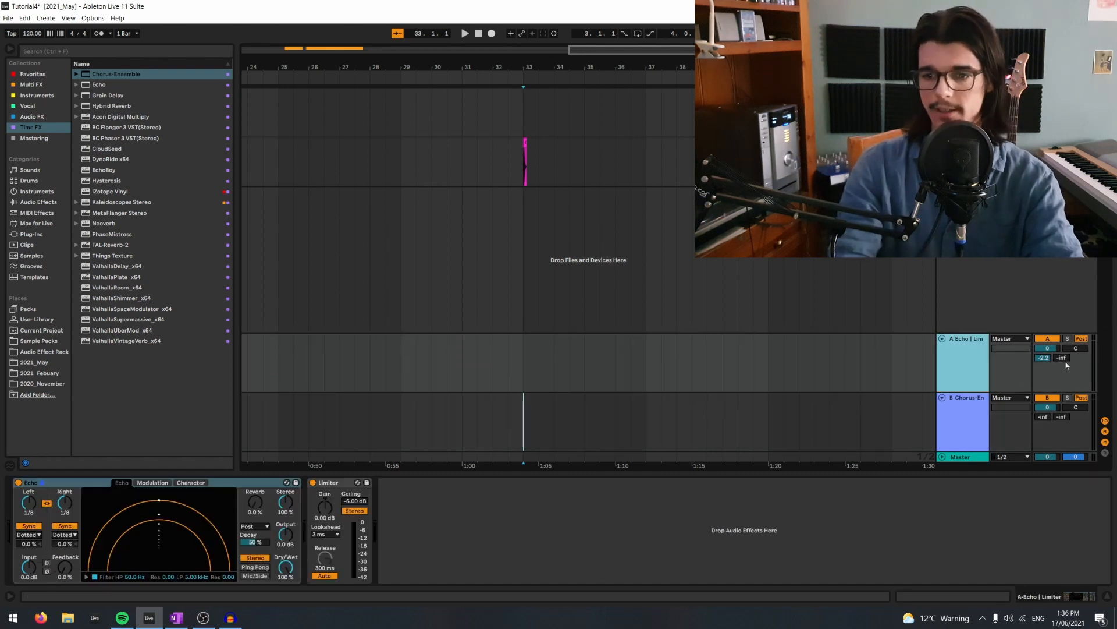
left_click_drag(1062, 357, 1062, 351)
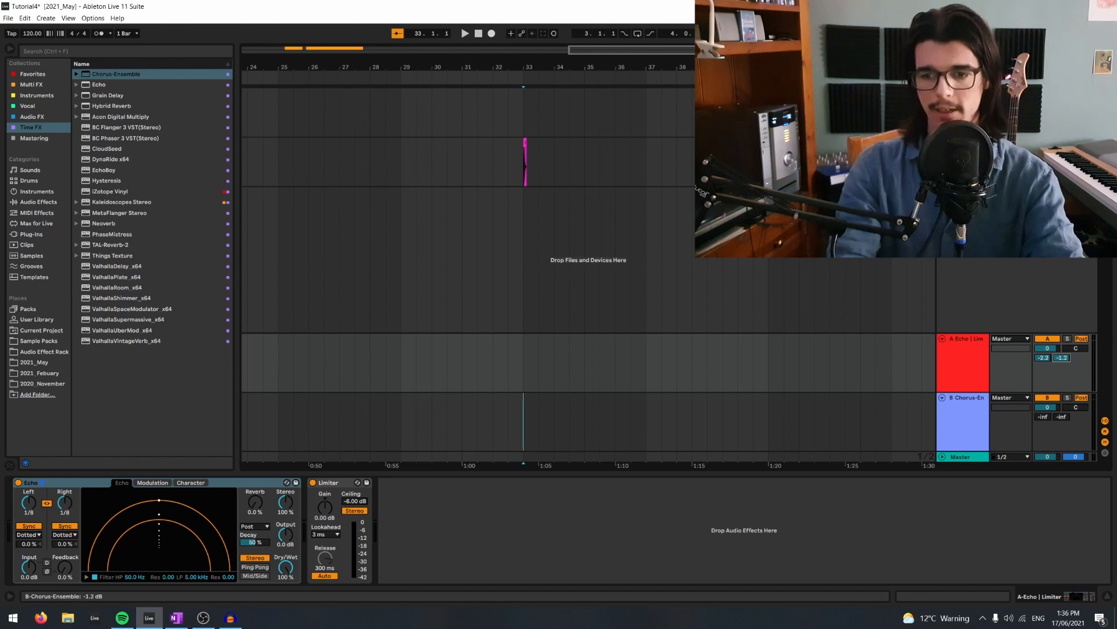
left_click(980, 362)
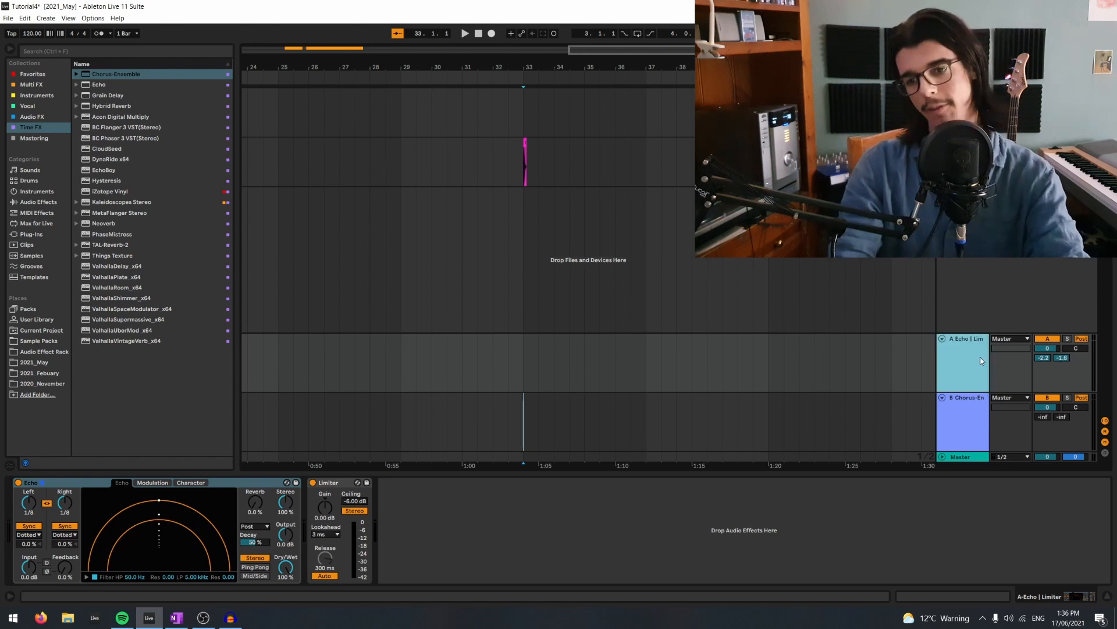
- Play the clap while setting Chorus-Ensemble to a 1.16 Hz rate, 75% amount and 55% warmth
key("space")
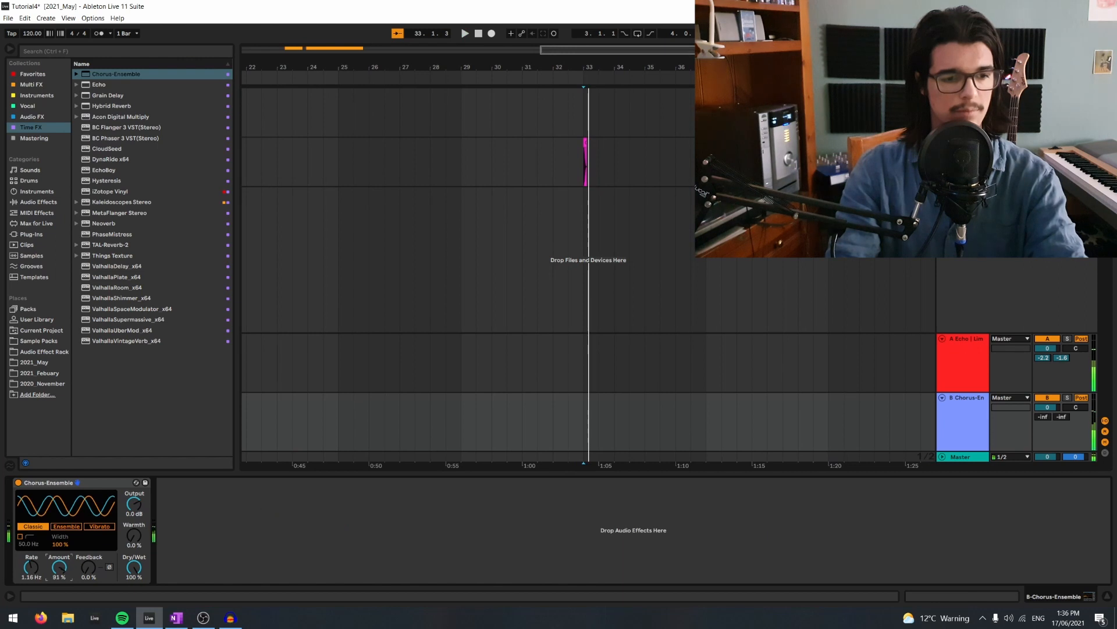
left_click_drag(59, 567, 59, 579)
left_click(542, 408)
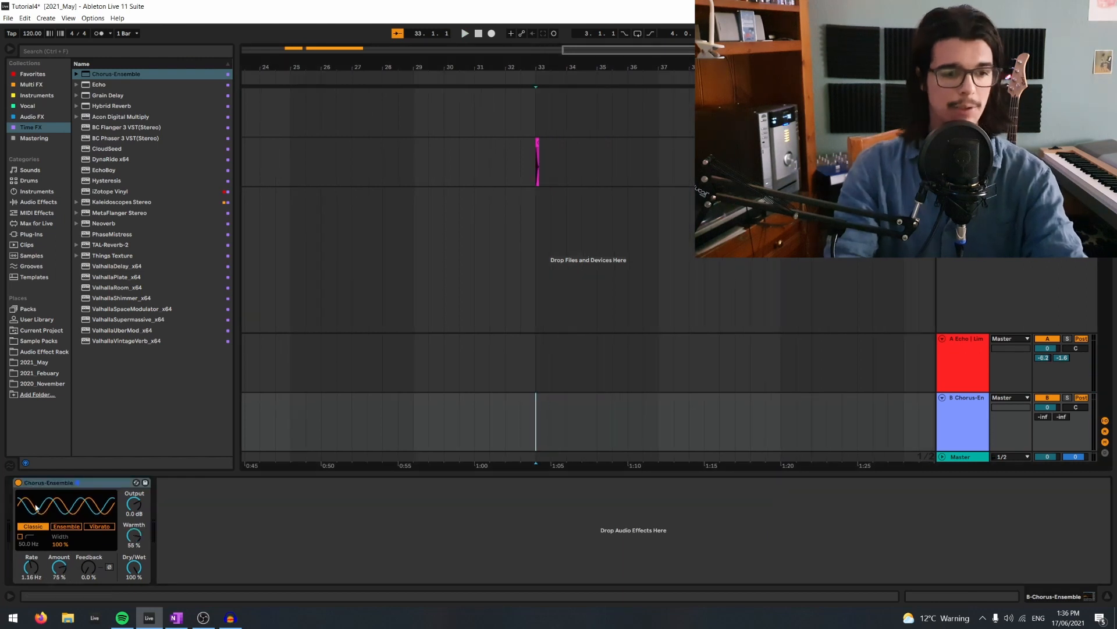
left_click(83, 567)
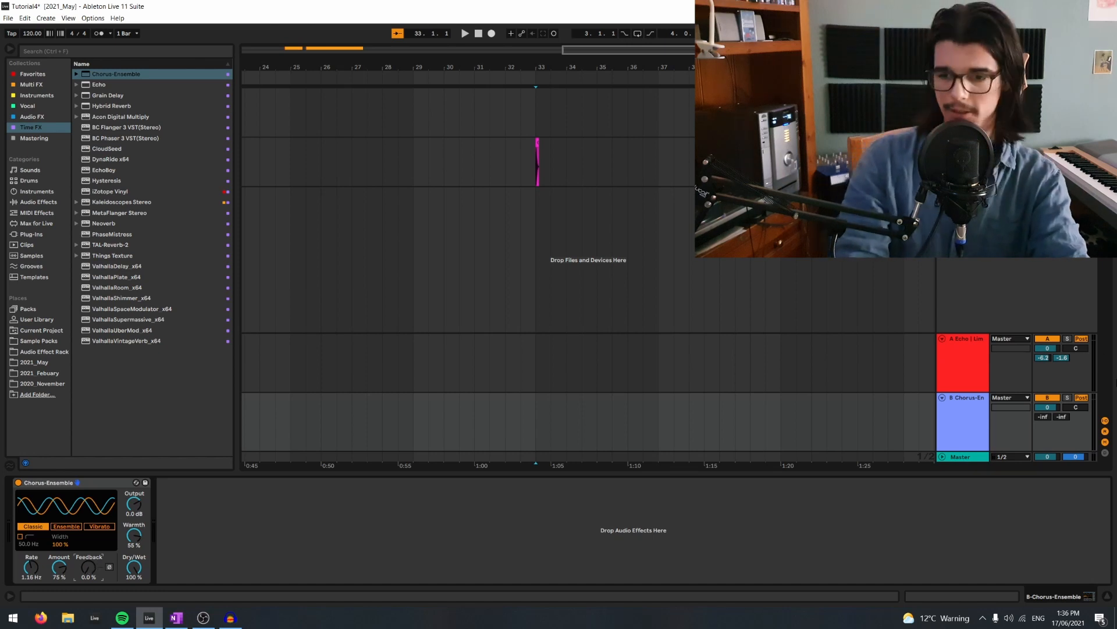
- Raise return B's send to return A to about -1.6 dB and its send to itself to about -2.8 dB, auditioning the feedback
mouse_move(1062, 416)
left_mouse_down()
mouse_move(1062, 402)
mouse_move(1067, 415)
left_mouse_up()
key("space")
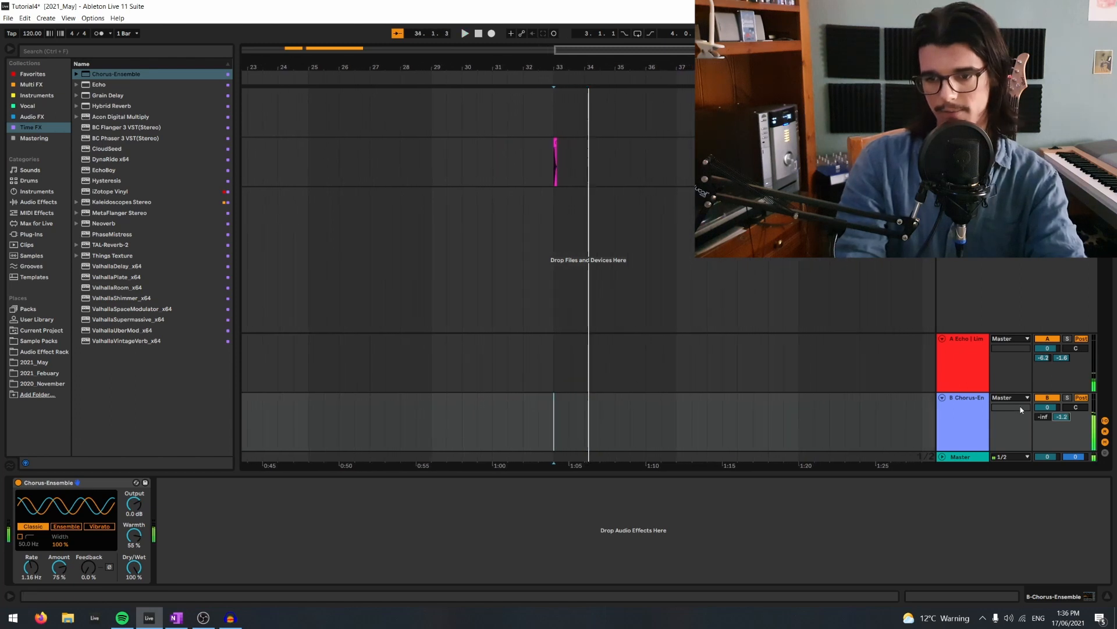
left_click(977, 362)
left_click_drag(1043, 417, 1043, 414)
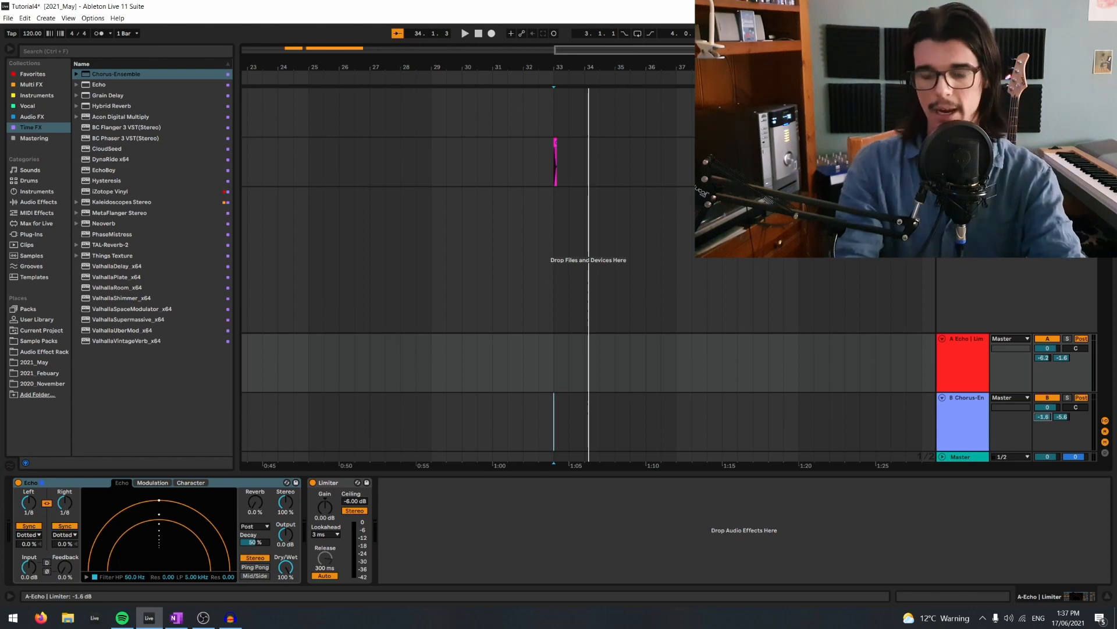
left_click_drag(1062, 417, 1062, 407)
key("space")
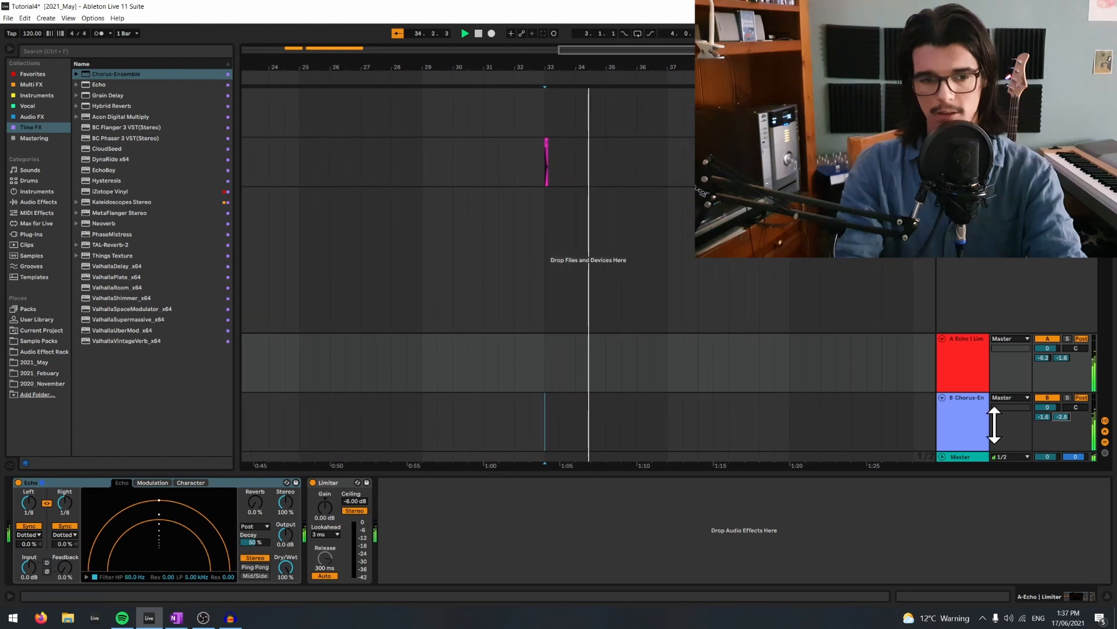
left_click(893, 436)
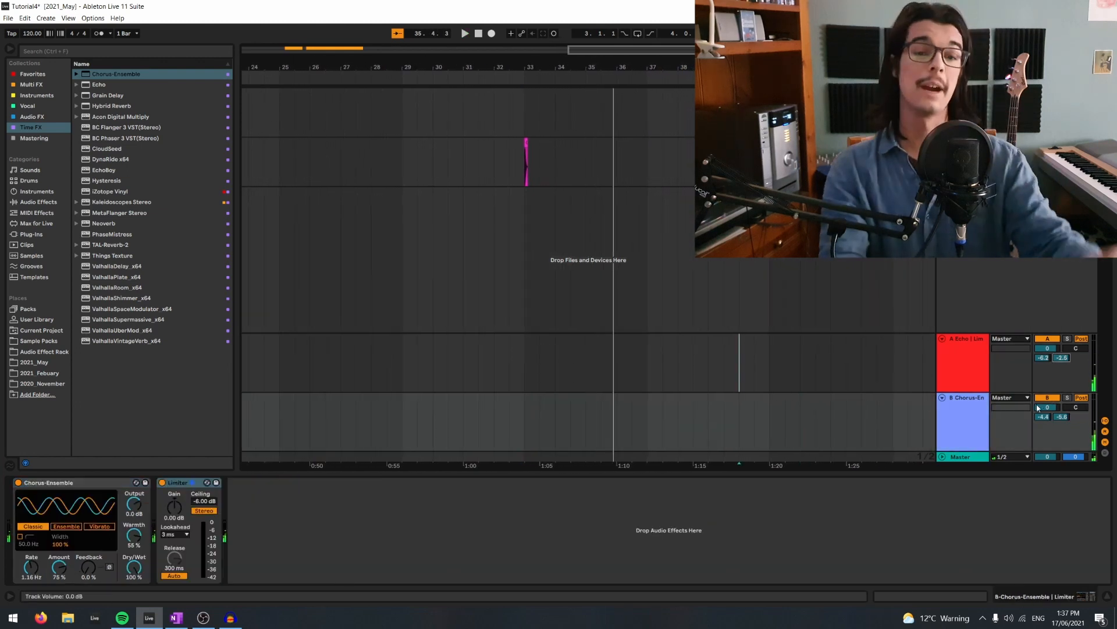
- Audition the clap from bar 33 while raising return B's send to itself to about -1.6 dB and lowering it to -10.0 dB
left_click(528, 367)
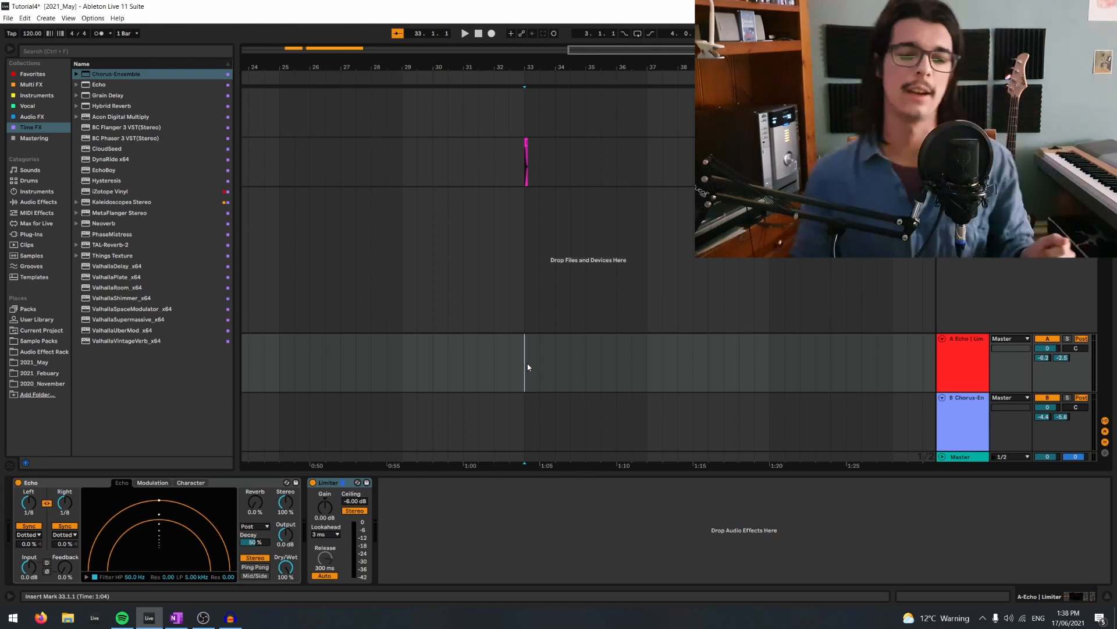
left_click(529, 411)
left_click(530, 378)
left_click(952, 367)
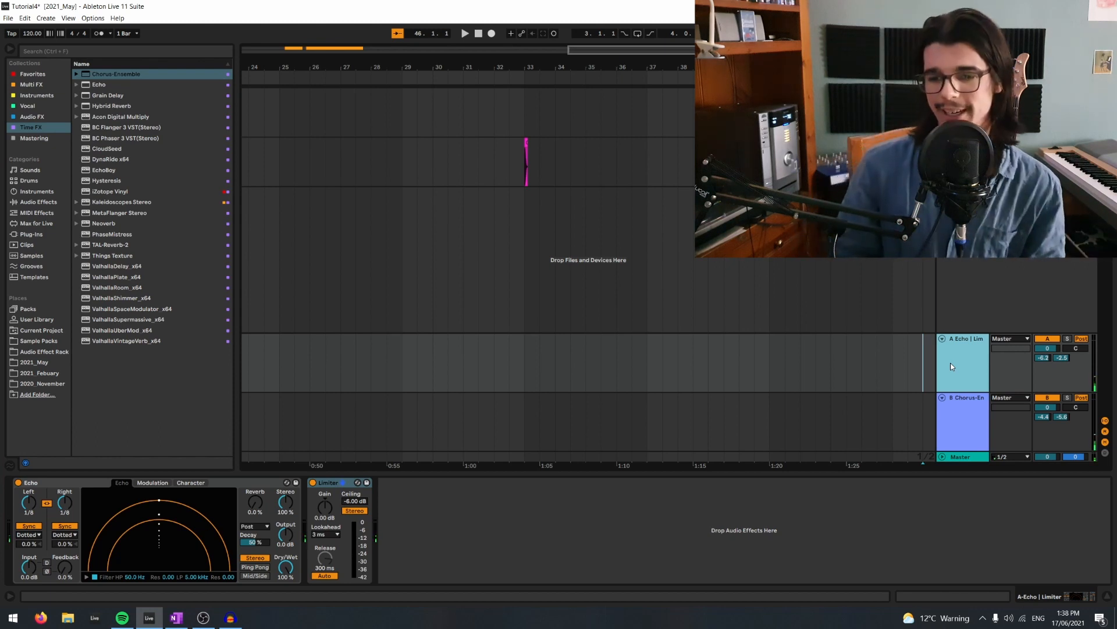
left_click_drag(1062, 416, 1062, 403)
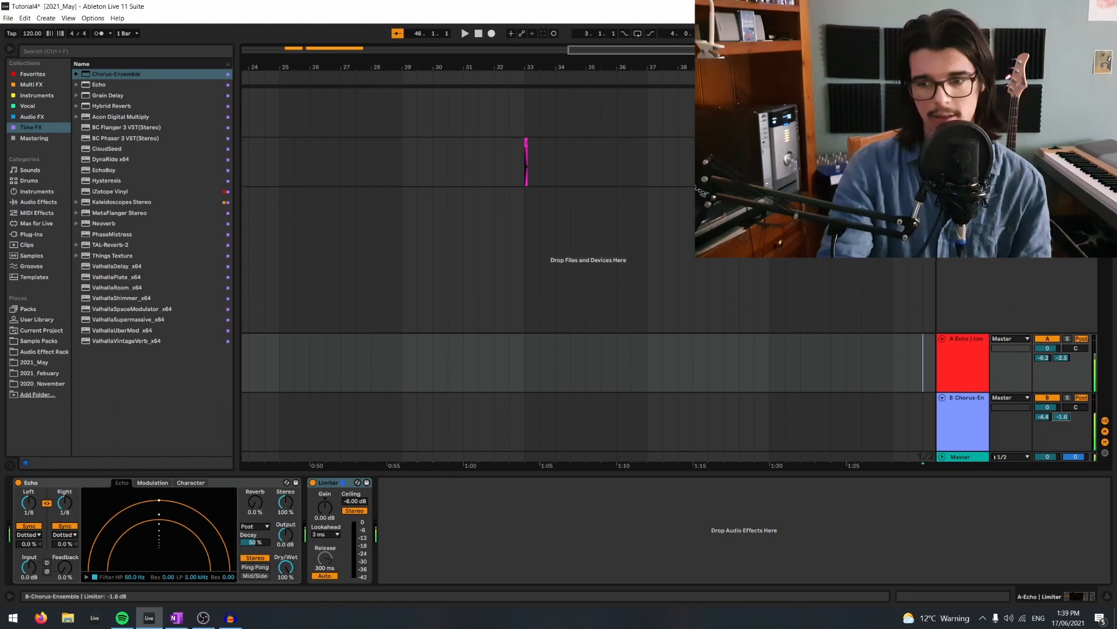
left_click_drag(1062, 417, 1061, 433)
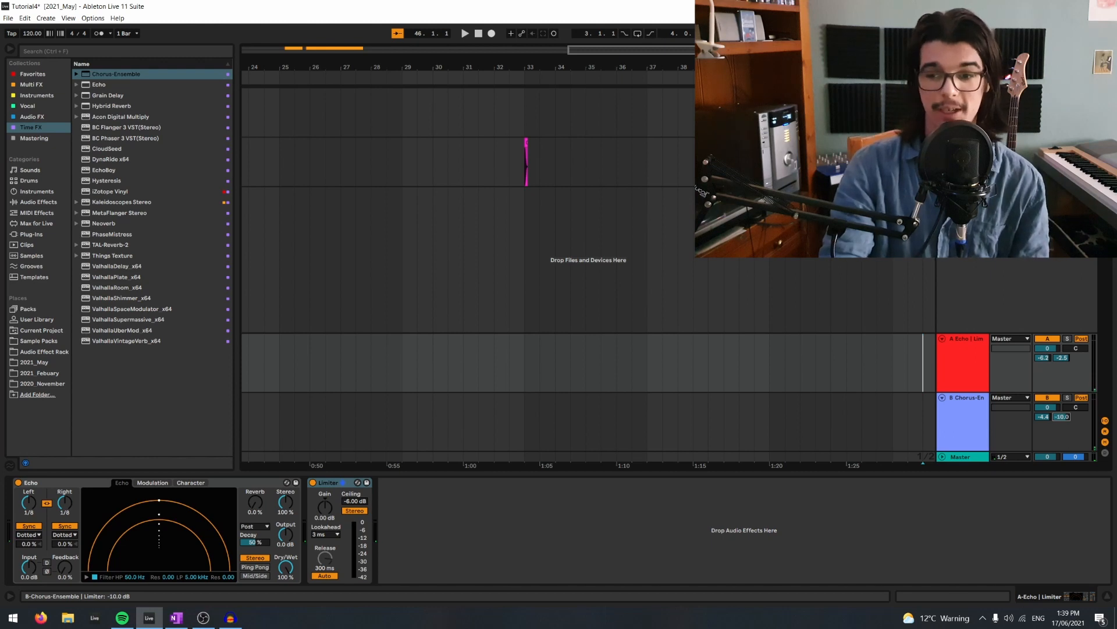
- Switch to OneNote and handwrite "S" with the list "A, B, C ..." below the dividing line
key("alt+Tab")
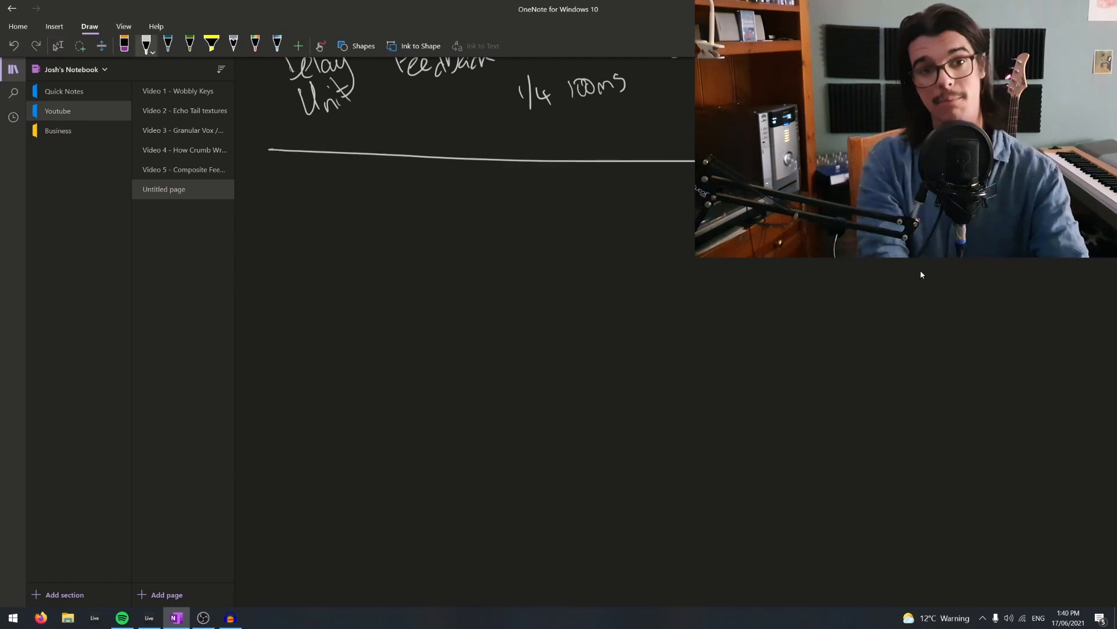
left_click_drag(344, 229, 330, 255)
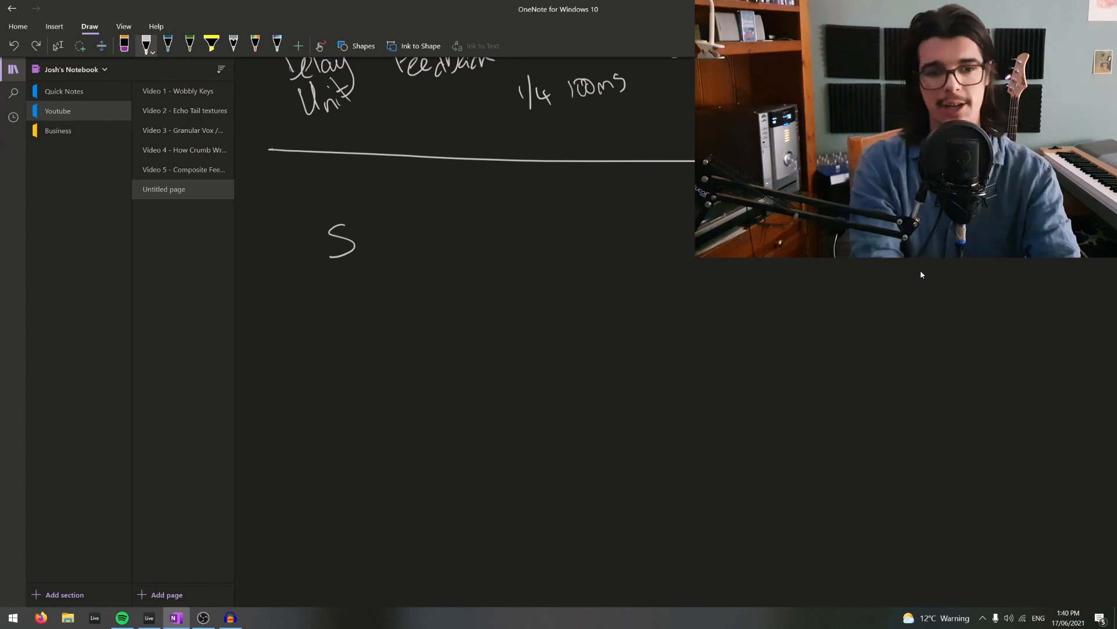
mouse_move(458, 212)
left_mouse_down()
mouse_move(441, 247)
mouse_move(464, 239)
left_mouse_up()
mouse_move(478, 237)
left_mouse_down()
mouse_move(474, 249)
mouse_move(494, 241)
left_mouse_up()
left_click_drag(521, 245, 512, 256)
mouse_move(544, 223)
left_mouse_down()
mouse_move(561, 220)
mouse_move(550, 247)
left_mouse_up()
left_click(585, 246)
left_click(597, 243)
left_click(609, 239)
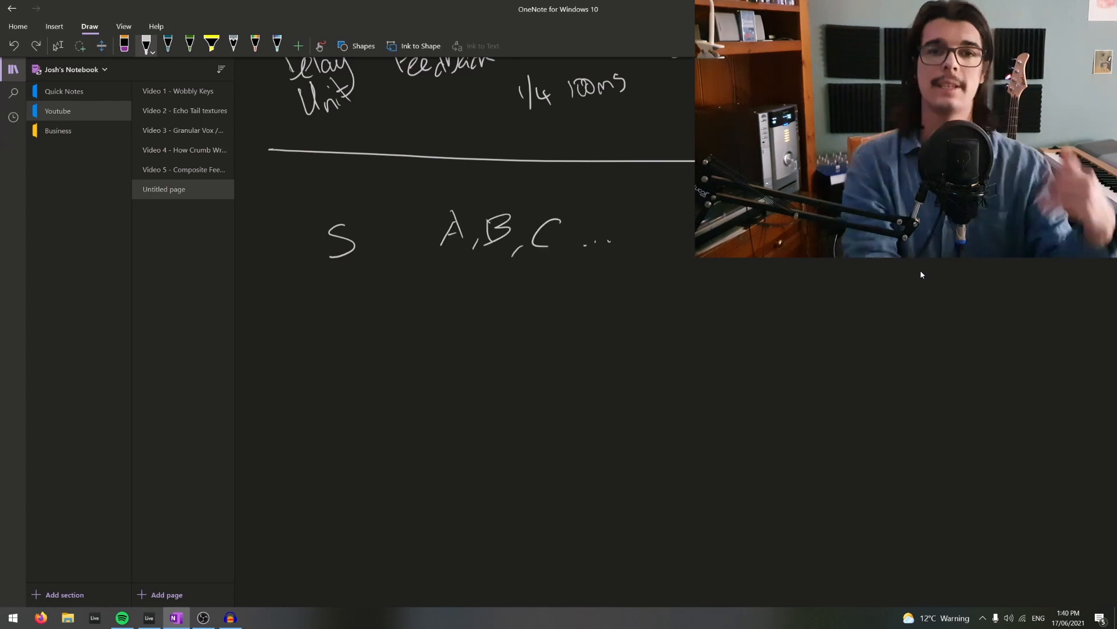
- Sketch a serial routing diagram below the list, with arrows from S to A and from A to B
mouse_move(356, 312)
left_mouse_down()
mouse_move(336, 337)
mouse_move(410, 329)
mouse_move(404, 342)
mouse_move(459, 344)
left_mouse_up()
left_click_drag(434, 333, 453, 330)
left_click_drag(472, 334, 528, 336)
mouse_move(527, 311)
left_mouse_down()
mouse_move(541, 322)
mouse_move(529, 336)
left_mouse_up()
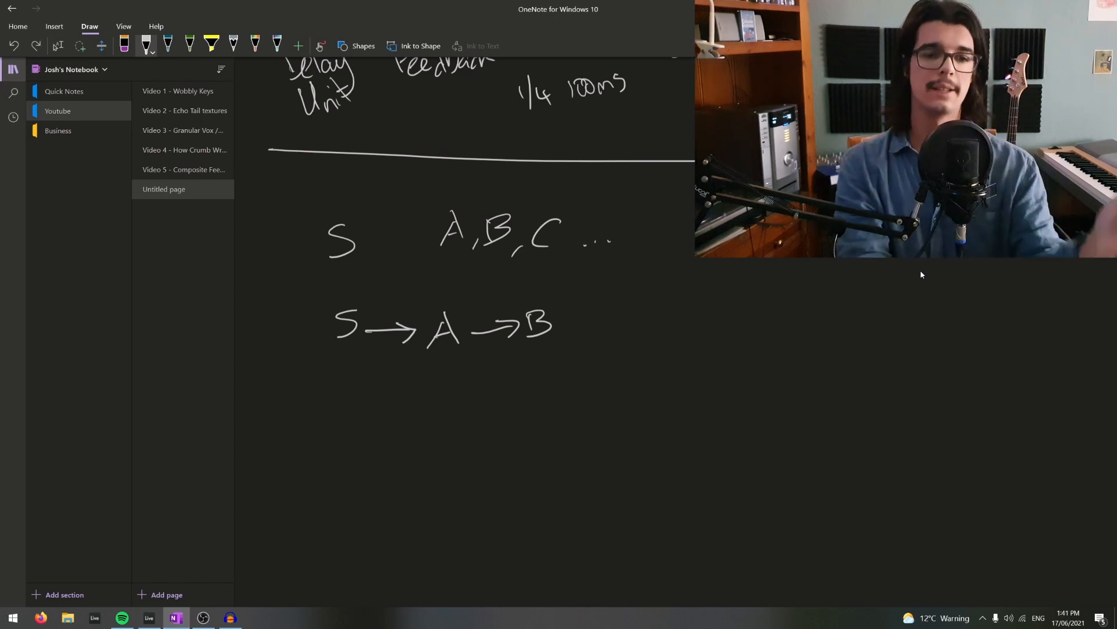
- Sketch a parallel routing diagram below the serial one, with S branching to A and B
left_click_drag(358, 391, 345, 415)
mouse_move(379, 406)
left_mouse_down()
mouse_move(448, 381)
mouse_move(442, 393)
mouse_move(478, 367)
mouse_move(484, 387)
left_mouse_up()
left_click_drag(463, 381, 483, 378)
left_click_drag(386, 415, 478, 432)
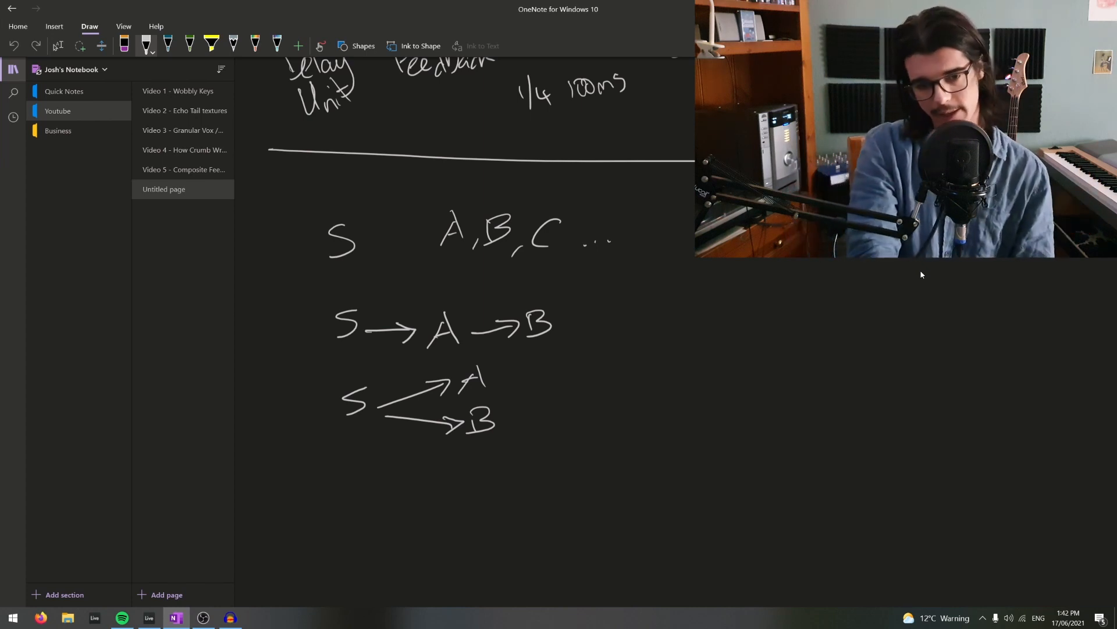
left_click_drag(497, 367, 501, 384)
mouse_move(504, 365)
left_mouse_down()
mouse_move(525, 393)
mouse_move(510, 440)
mouse_move(519, 441)
left_mouse_up()
left_click_drag(525, 415, 530, 451)
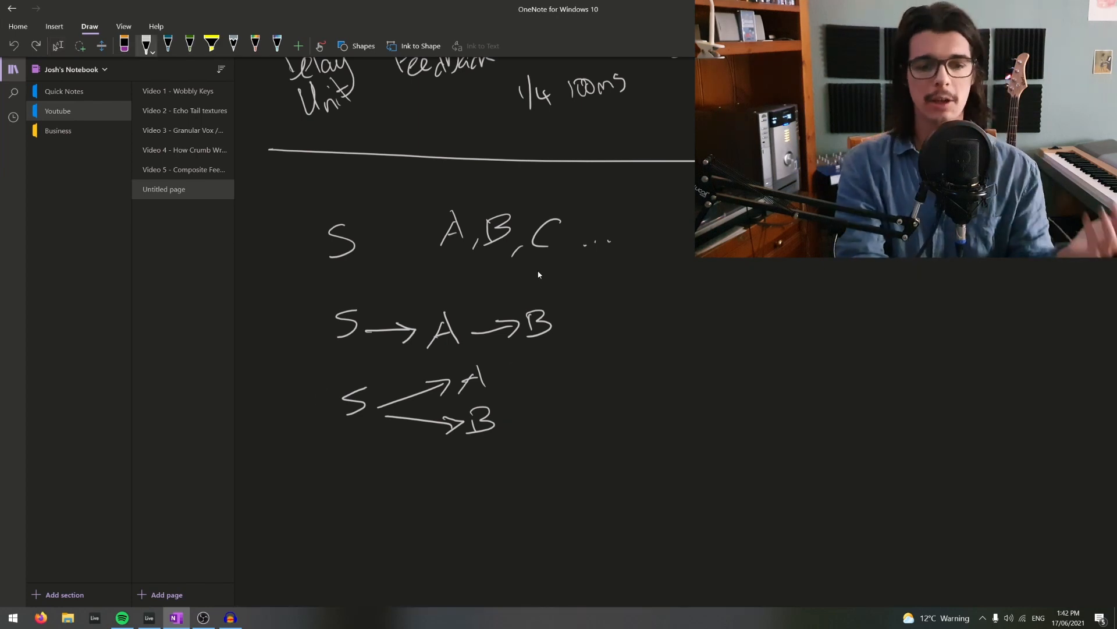
- Add a feedback loop to B and sketch a diagram beside it with S feeding A, and A and B looping into each other and themselves
mouse_move(476, 446)
left_mouse_down()
mouse_move(499, 475)
mouse_move(526, 442)
mouse_move(522, 422)
left_mouse_up()
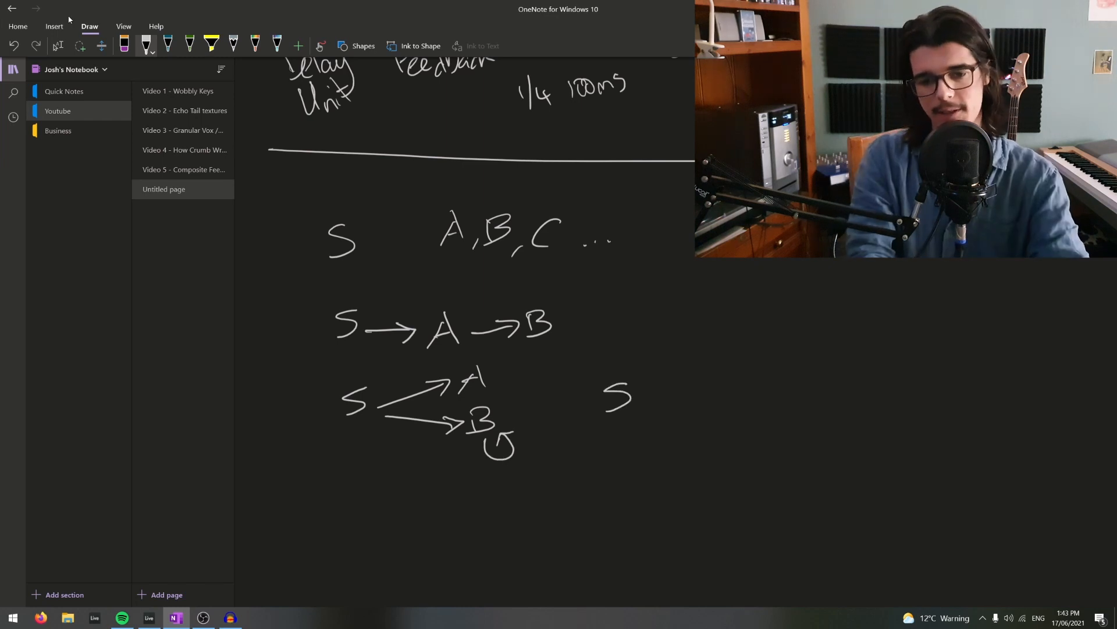
mouse_move(648, 384)
left_mouse_down()
mouse_move(694, 358)
mouse_move(727, 356)
left_mouse_up()
left_click_drag(706, 352, 722, 349)
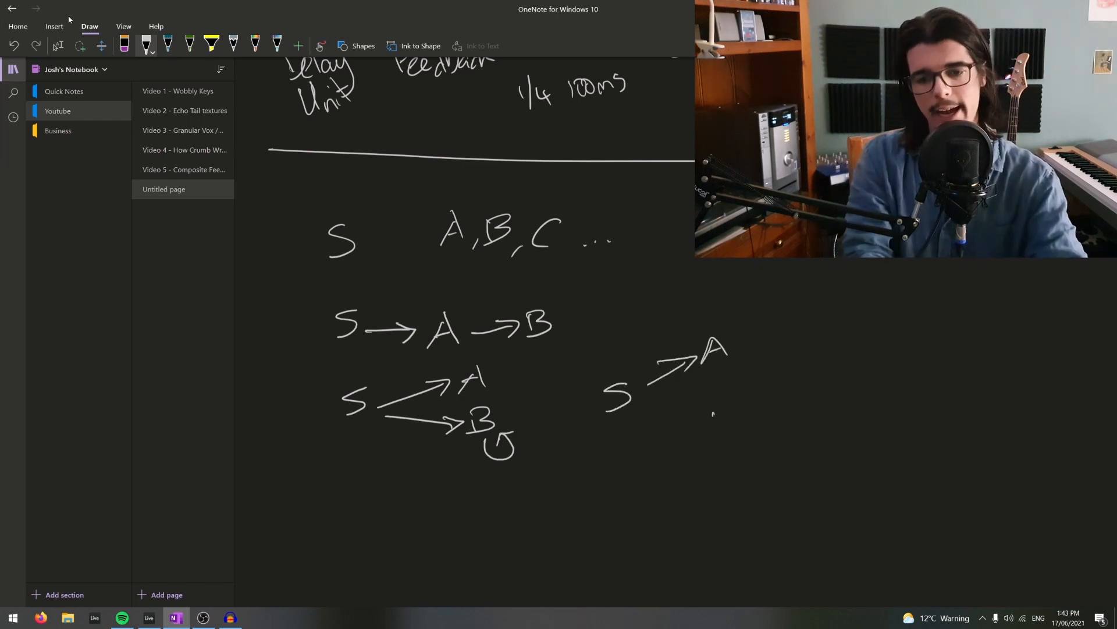
left_click(701, 378)
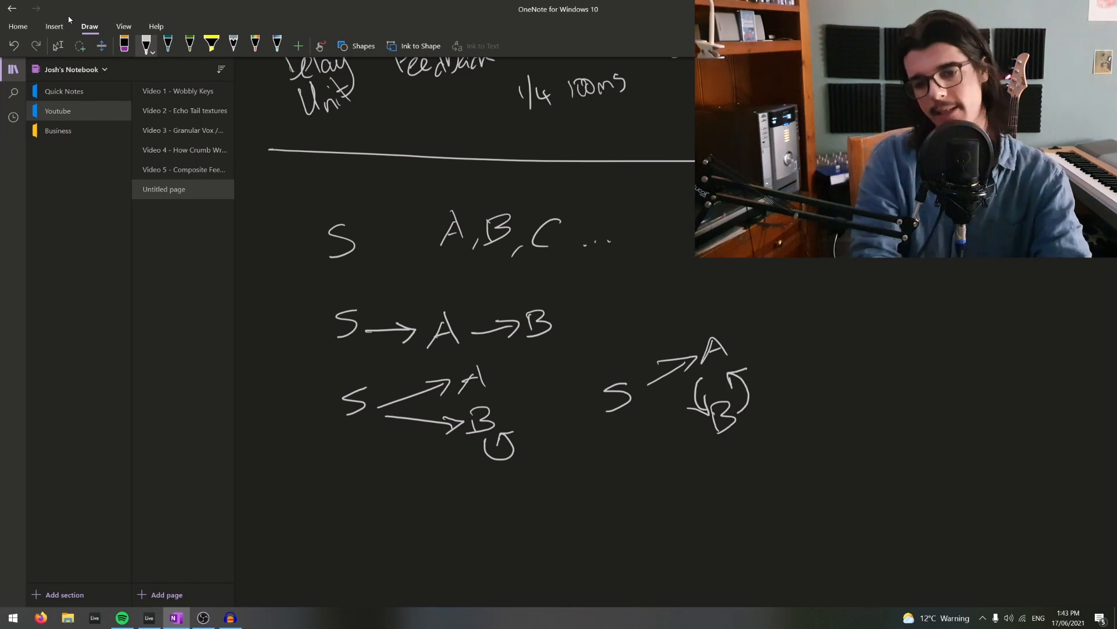
left_click_drag(734, 344, 717, 337)
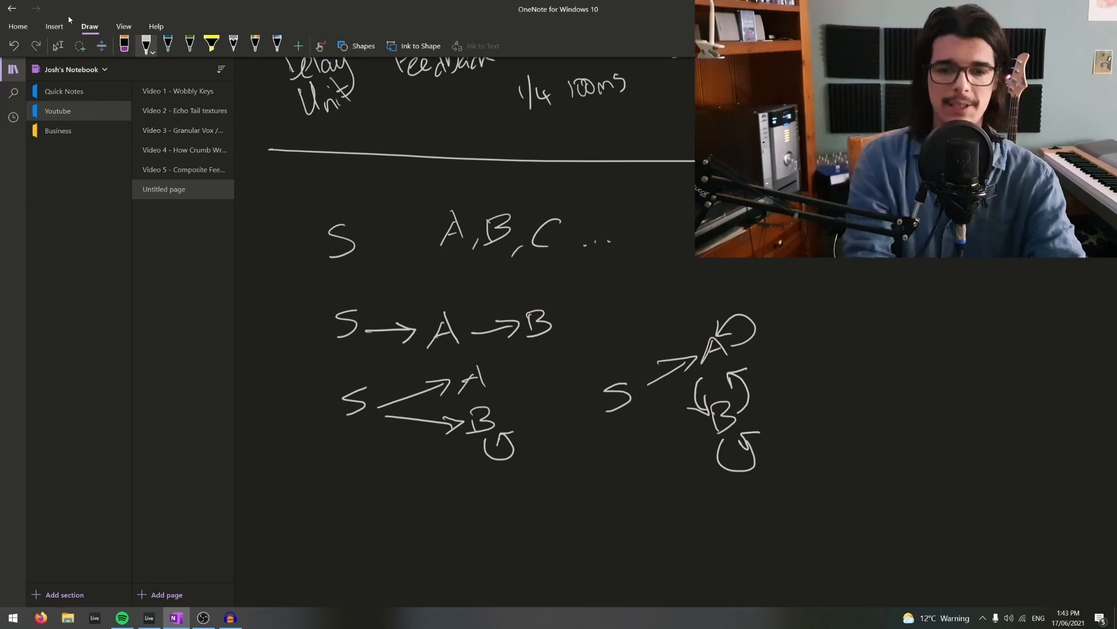
- Sketch a larger diagram on the free canvas below, with S feeding A and B, A and B feeding each other, and both feeding C
key("alt+Tab")
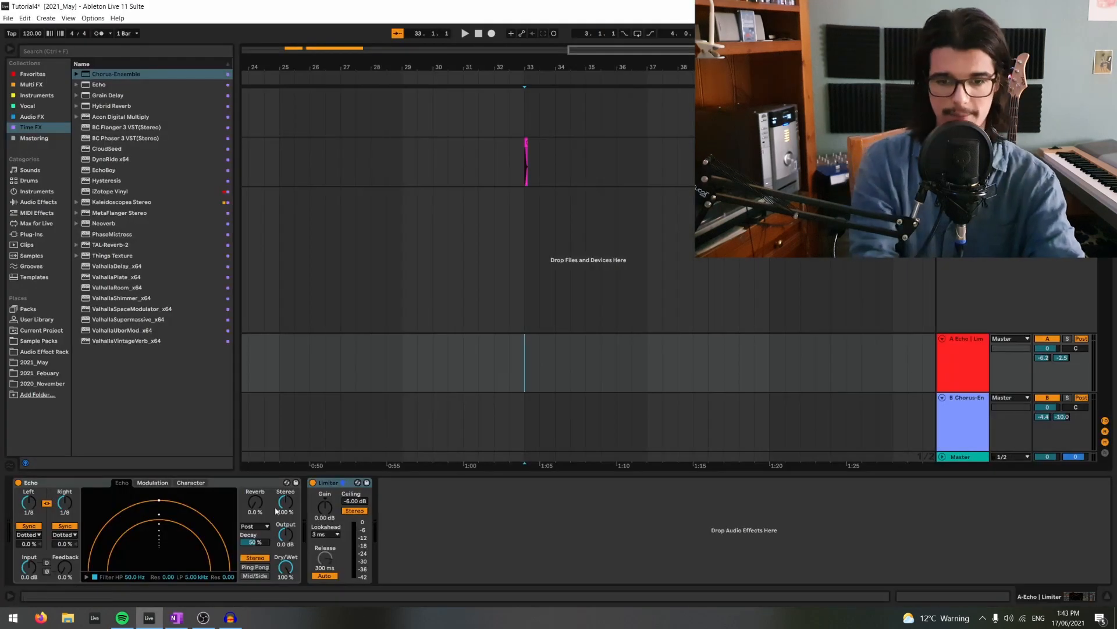
key("alt+Tab")
scroll(895, 372, "down", 3)
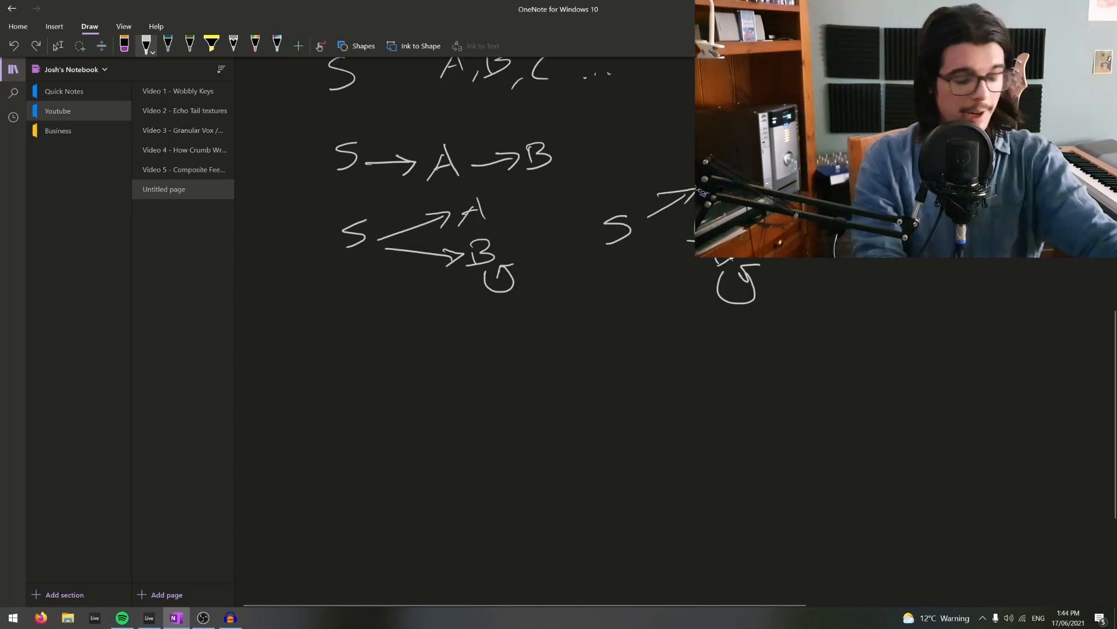
mouse_move(382, 371)
left_mouse_down()
mouse_move(366, 373)
mouse_move(360, 412)
left_mouse_up()
mouse_move(407, 380)
left_mouse_down()
mouse_move(463, 347)
mouse_move(476, 345)
mouse_move(465, 365)
mouse_move(506, 358)
mouse_move(504, 348)
left_mouse_up()
mouse_move(419, 392)
left_mouse_down()
mouse_move(491, 414)
mouse_move(472, 432)
mouse_move(500, 433)
left_mouse_up()
left_click_drag(483, 396, 481, 375)
left_click_drag(471, 387, 531, 403)
left_click_drag(615, 363, 621, 386)
left_click_drag(516, 347, 581, 364)
mouse_move(529, 417)
left_mouse_down()
mouse_move(585, 394)
mouse_move(586, 408)
left_mouse_up()
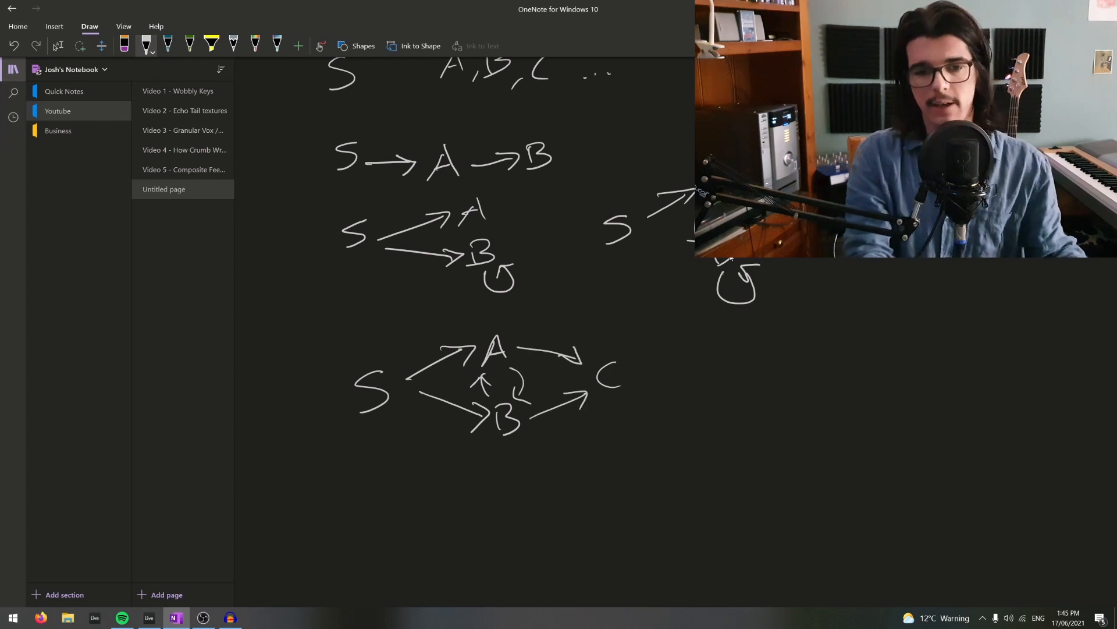
- Leave pen drawing, return to Ableton Live and collapse return tracks A and B
left_click(58, 45)
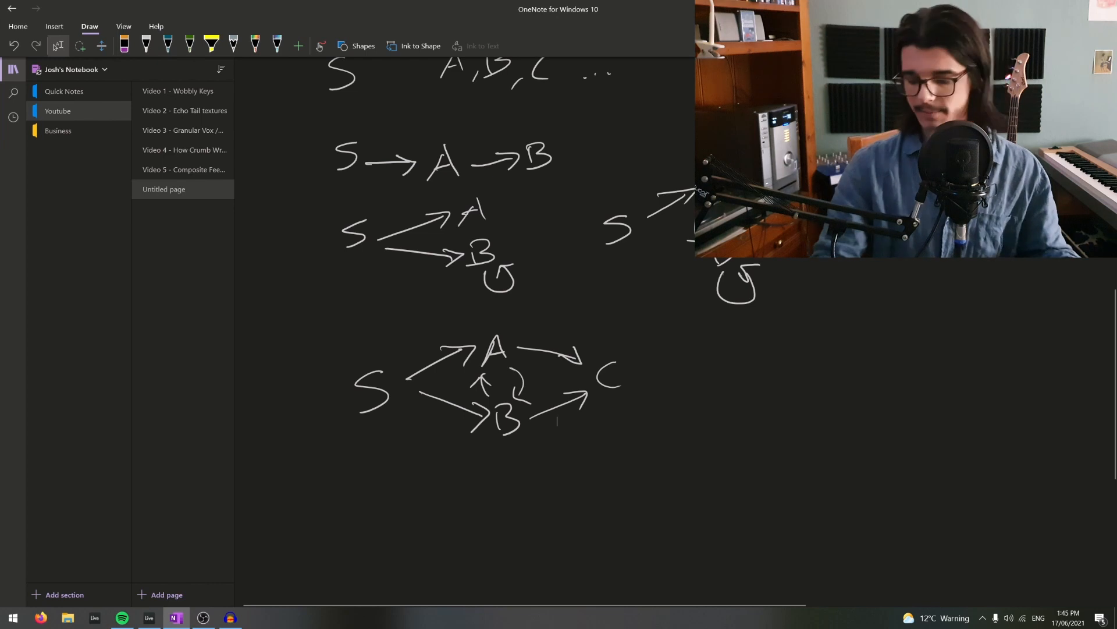
key("alt+Tab")
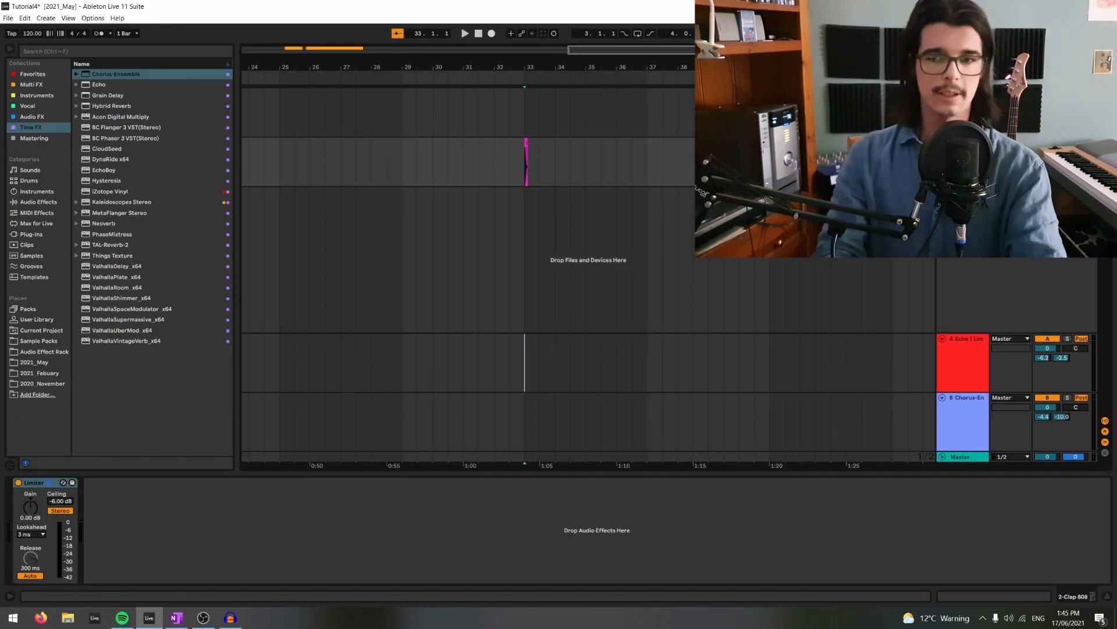
left_click(972, 400)
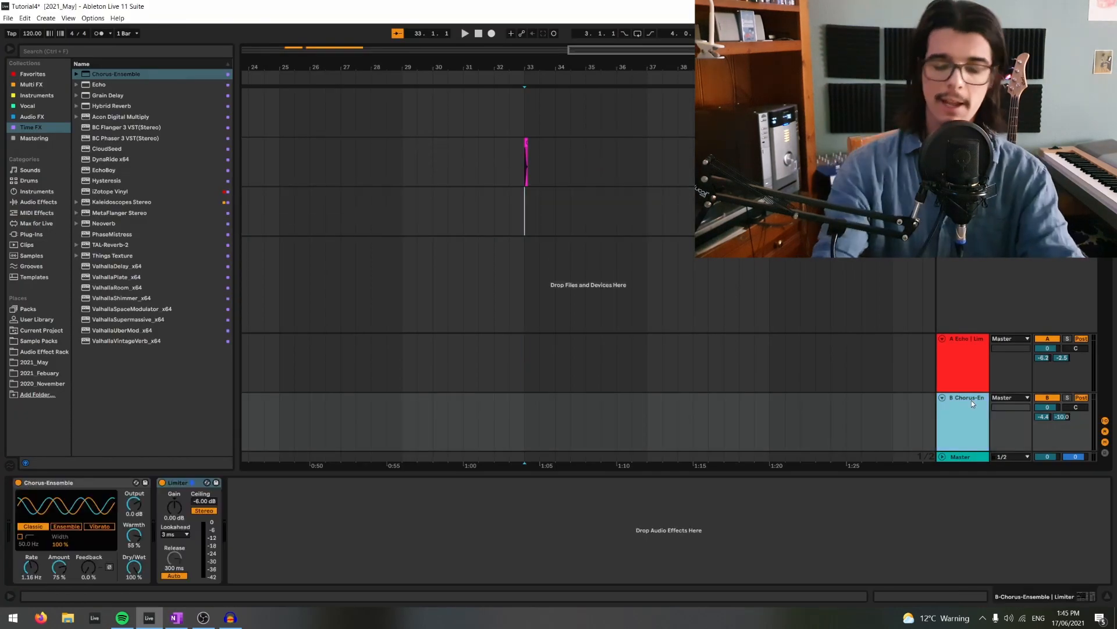
key("u")
left_click(972, 400)
key("u")
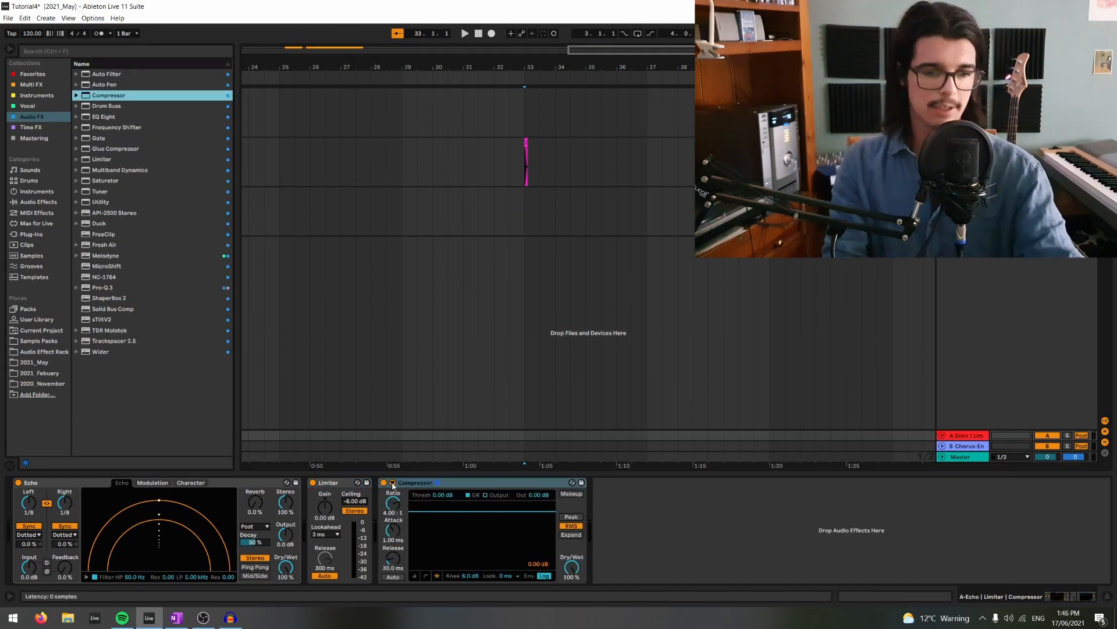
- Enable sidechain on return A's Compressor and set its audio source to 2-Clap 808
left_click(392, 482)
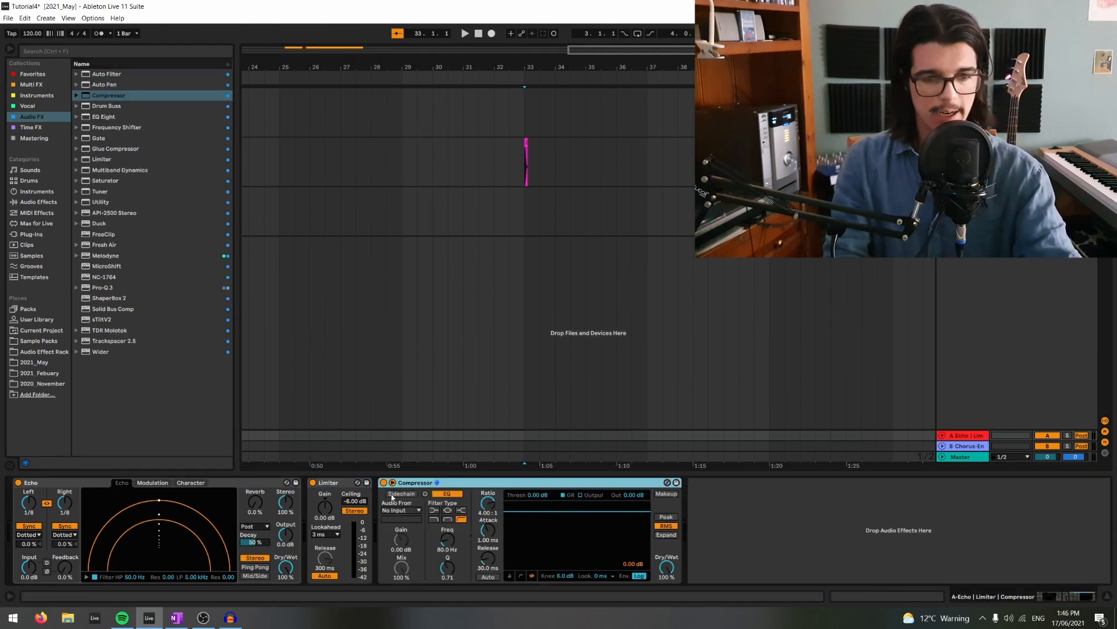
left_click(395, 493)
left_click(399, 510)
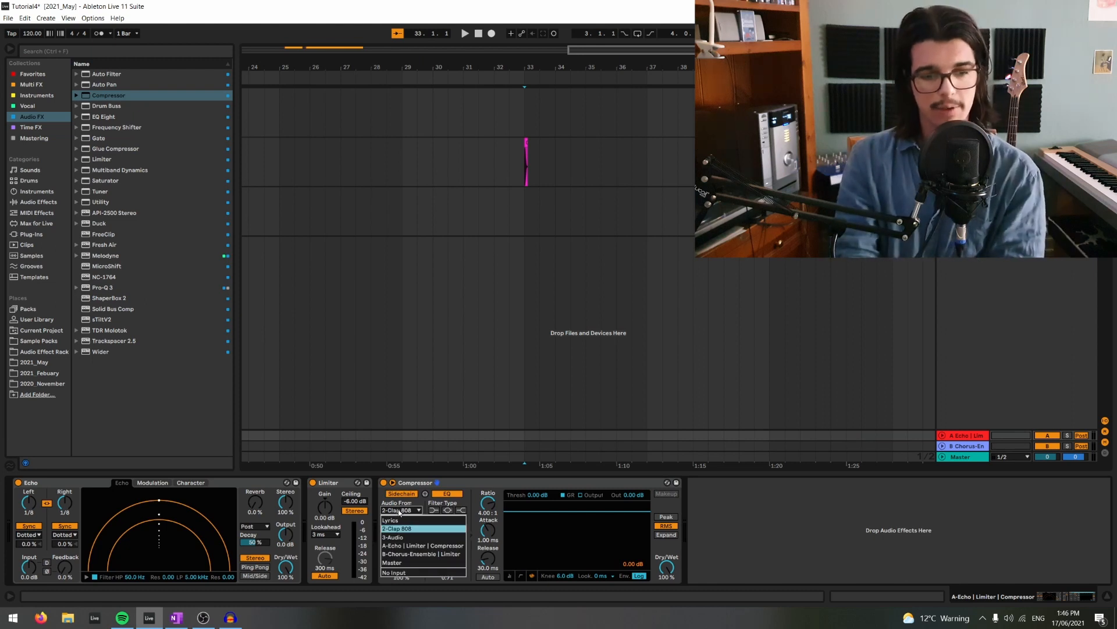
left_click(399, 510)
left_click(494, 484)
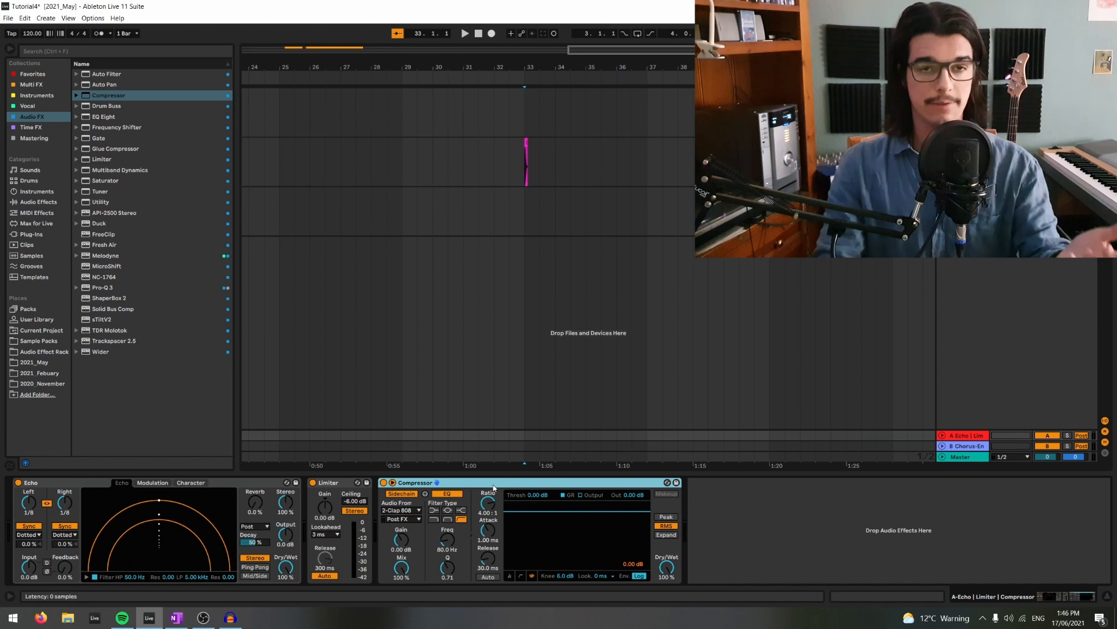
- Toggle the Compressor's sidechain listen and check its audio source setting
left_click(424, 494)
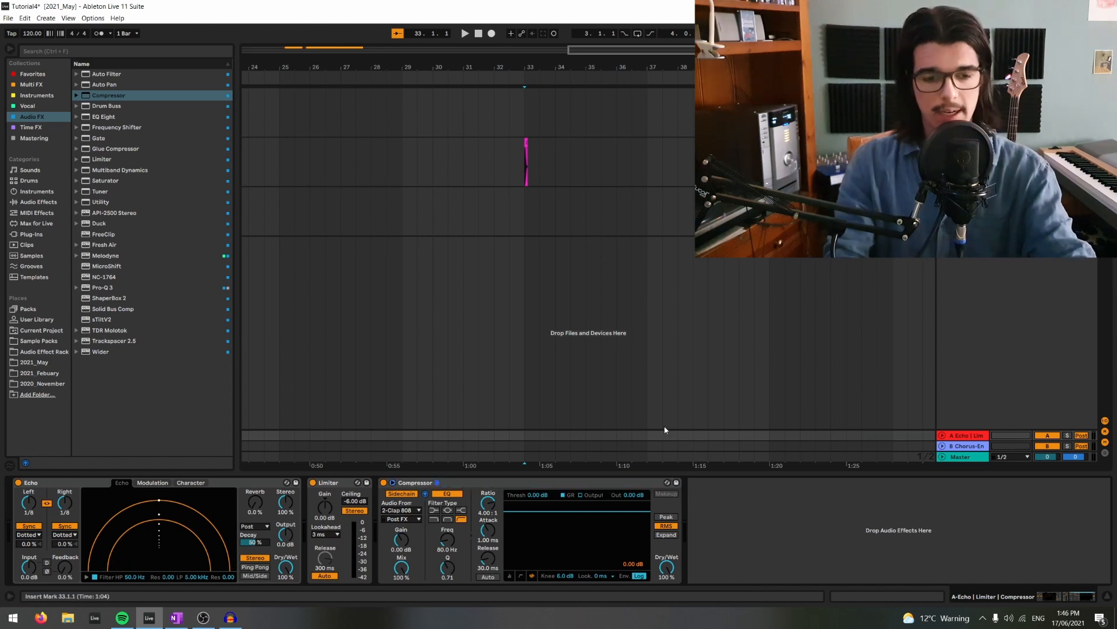
left_click(426, 495)
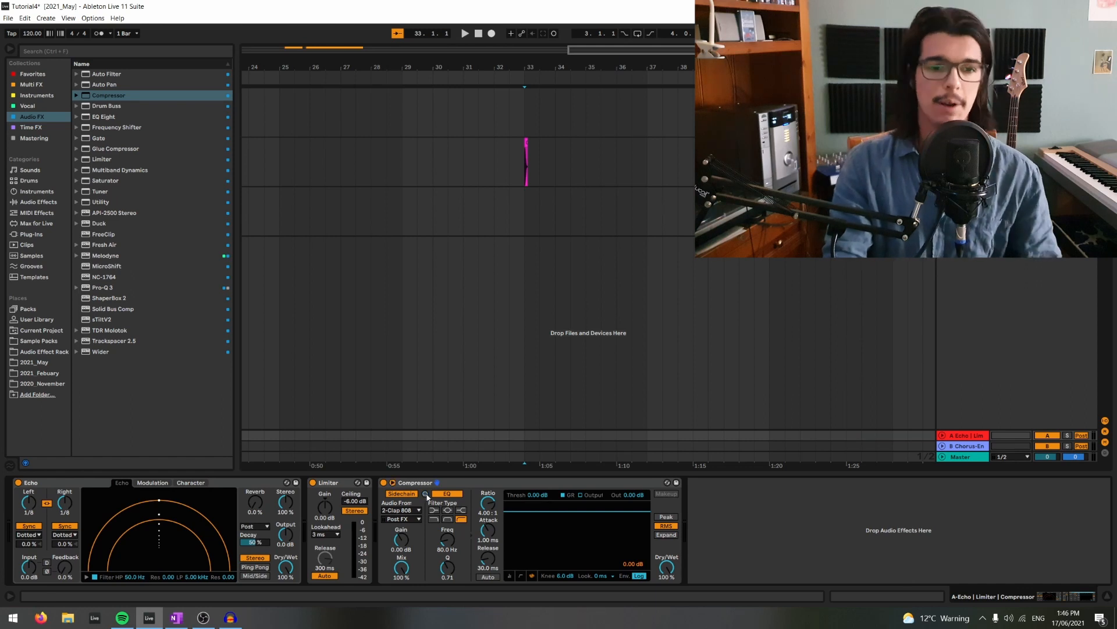
left_click(426, 495)
left_click(392, 511)
left_click(392, 512)
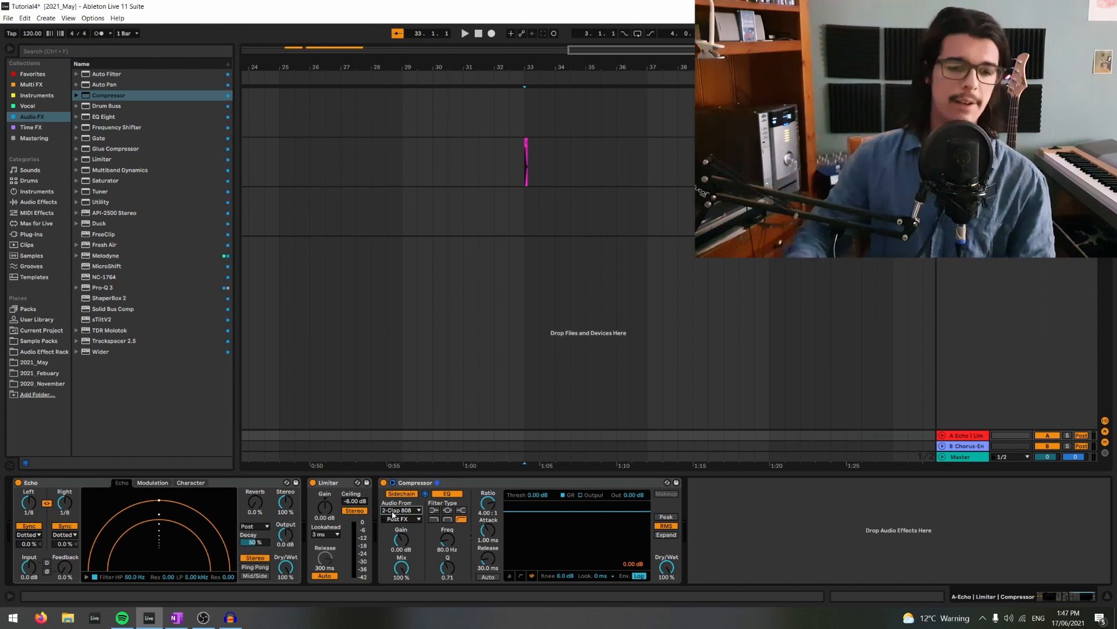
left_click(733, 484)
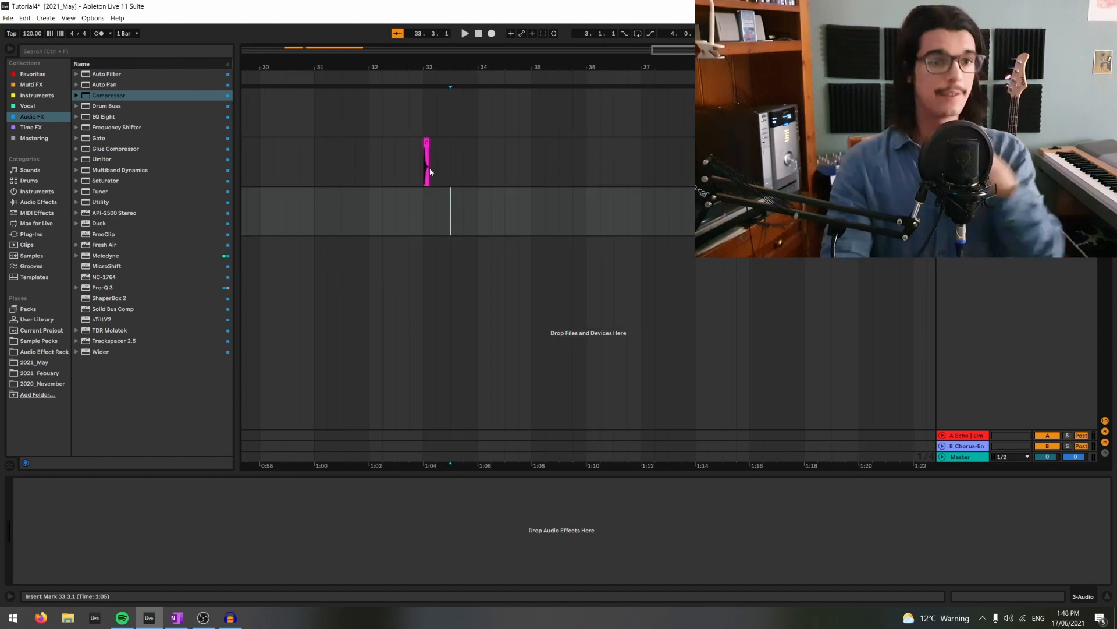
- Search the browser for "gate", load the Gate device onto the 3-Audio track and clear the search
key("ctrl+f")
type("gate")
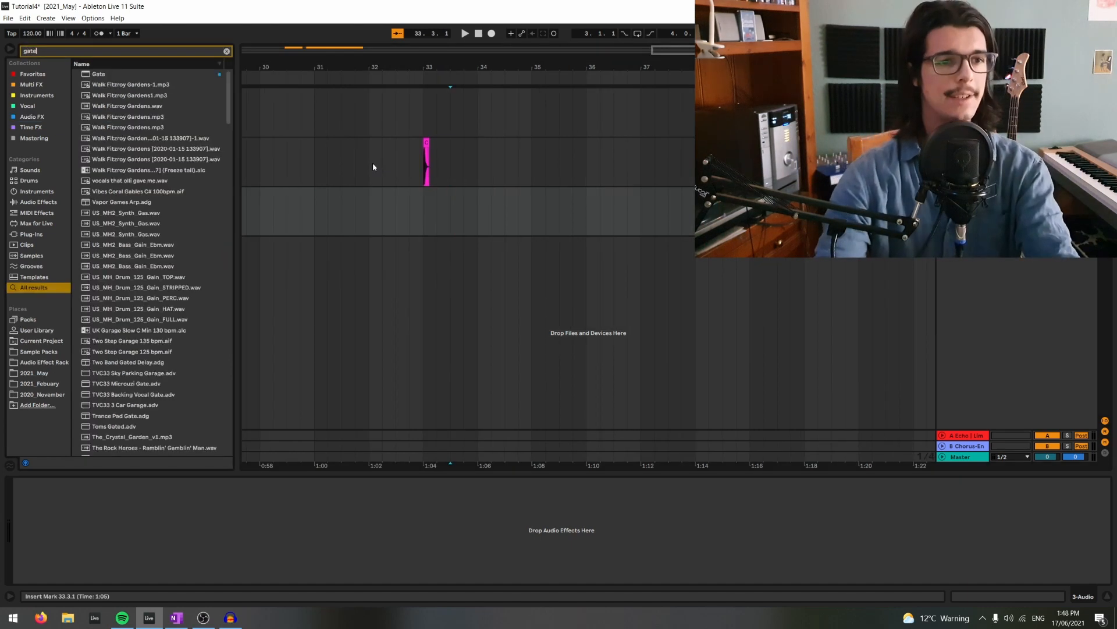
double_click(121, 73)
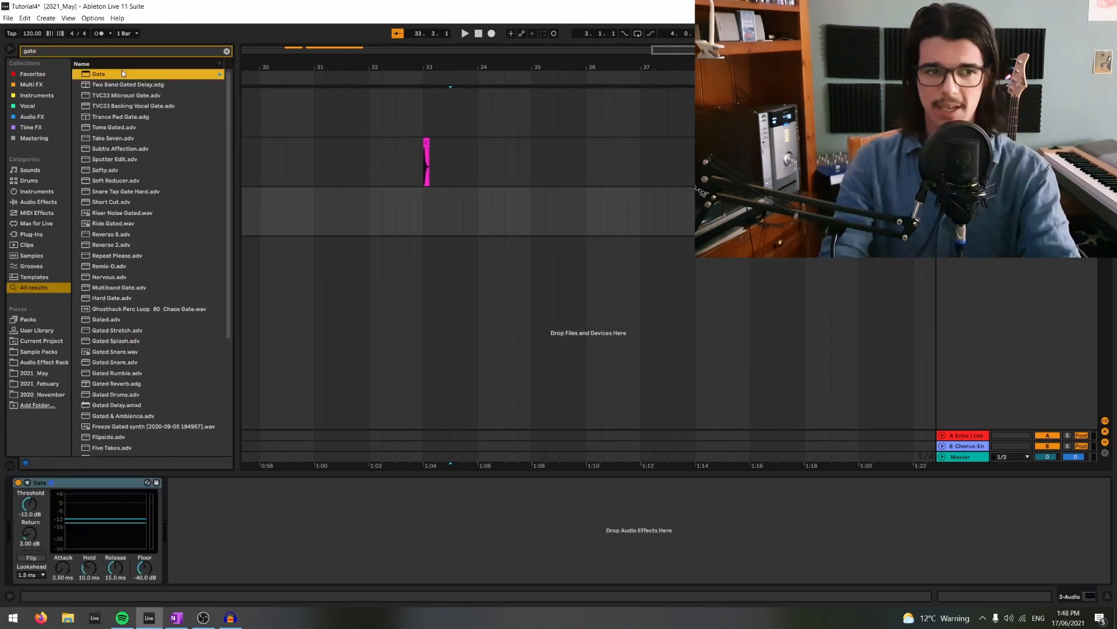
key("Escape")
- Select the 2-Clap 808 track and move its Gate ahead of the Limiter
left_click(424, 168)
left_click(424, 169)
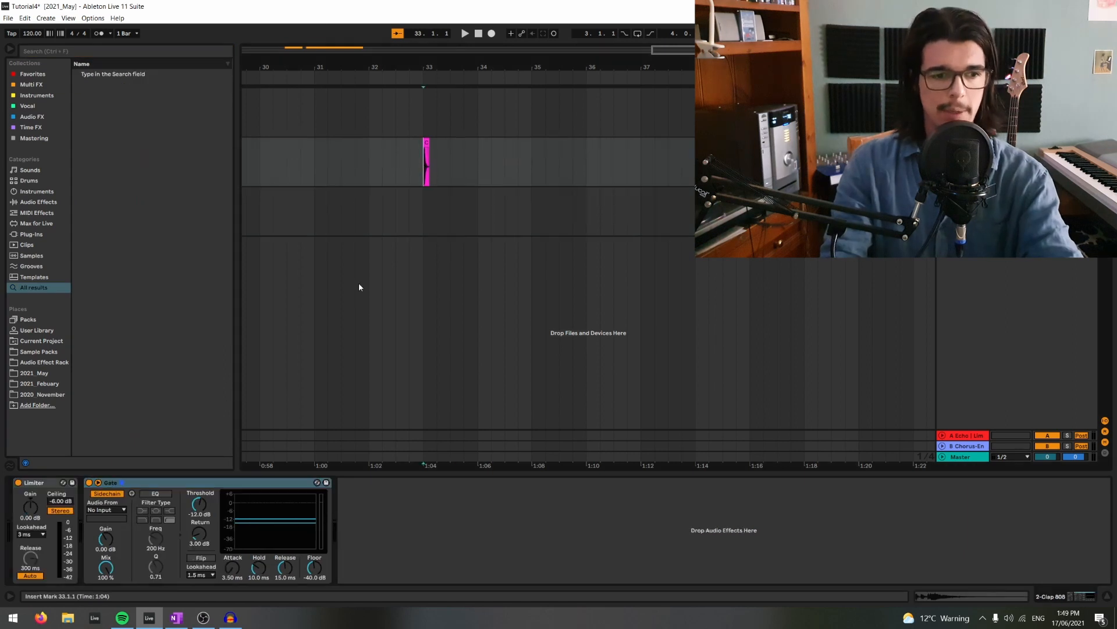
left_click_drag(113, 483, 21, 489)
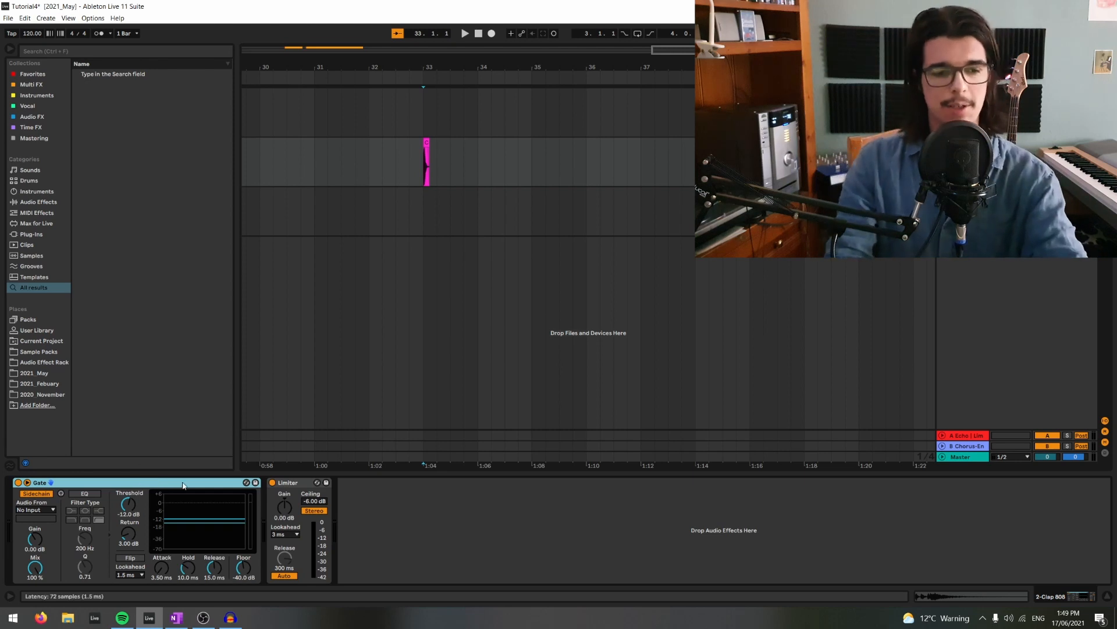
- Set the audio source of the Gate's sidechain to the 2-Clap 808 track
left_click(36, 510)
left_click(36, 510)
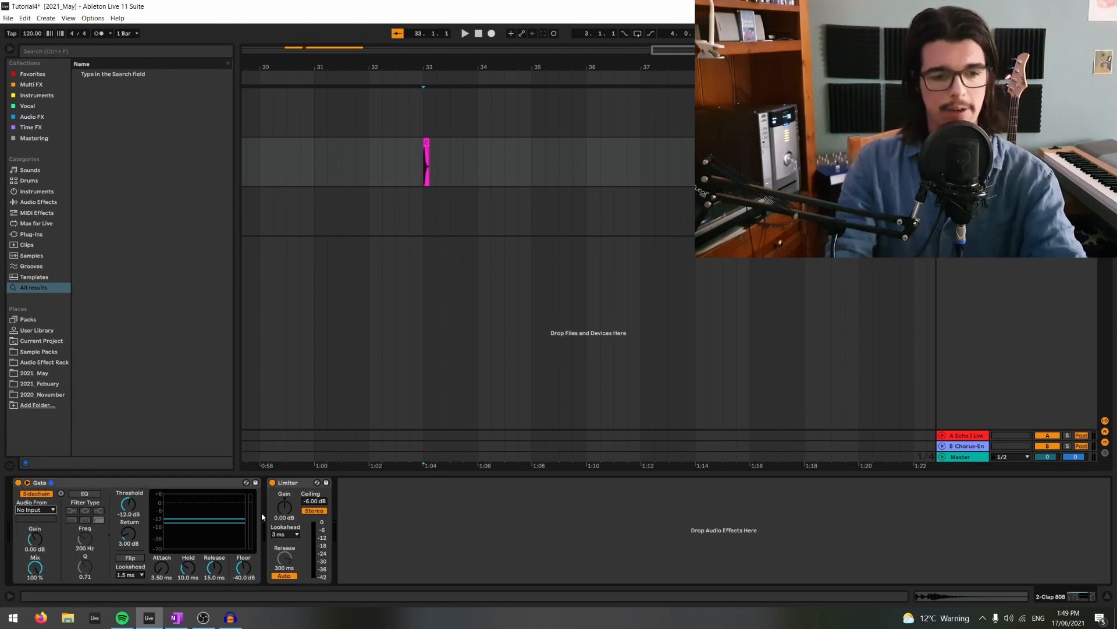
left_click(183, 492)
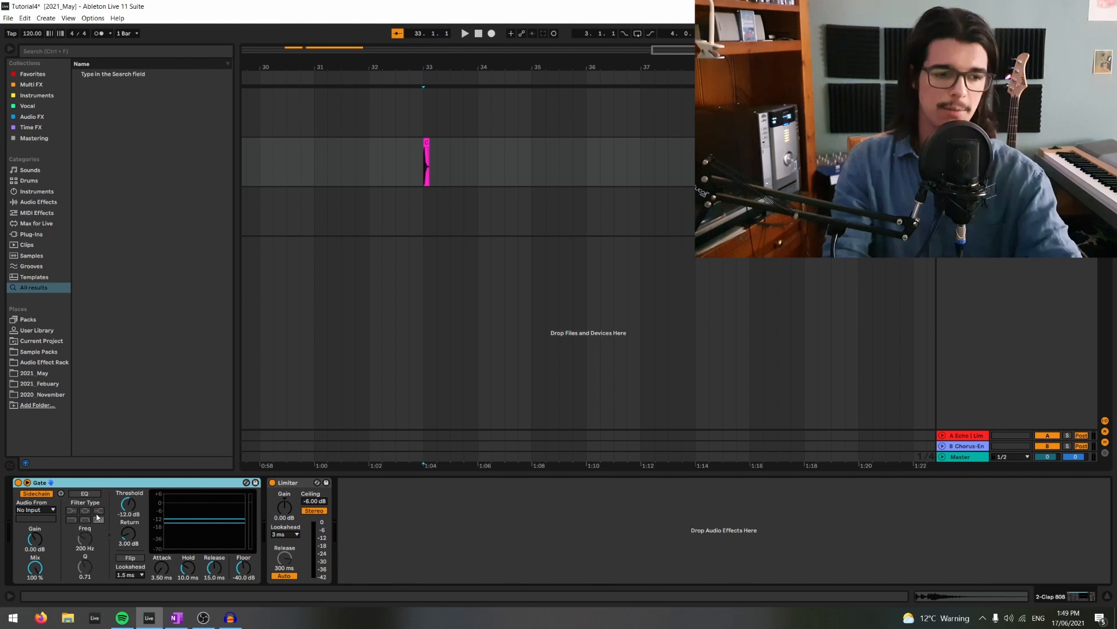
left_click(36, 510)
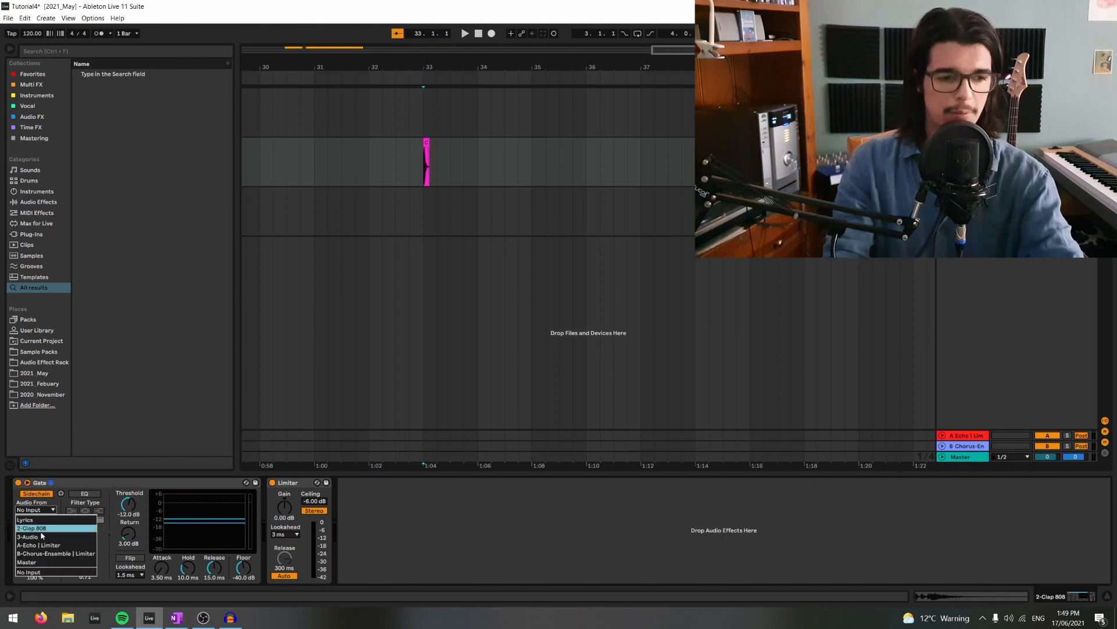
left_click(45, 528)
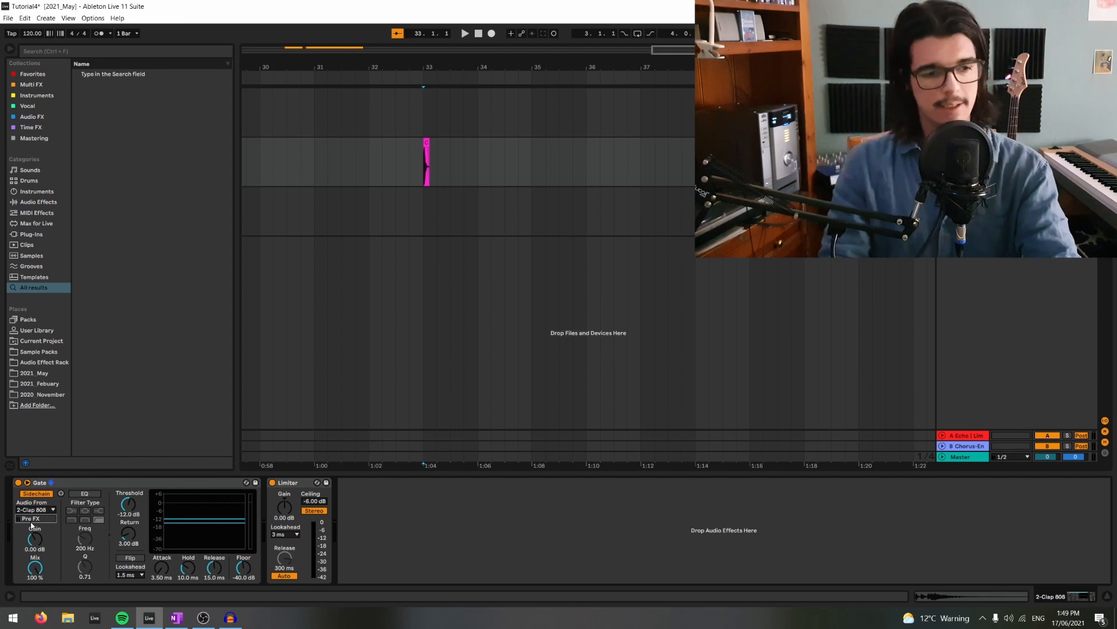
left_click(46, 482)
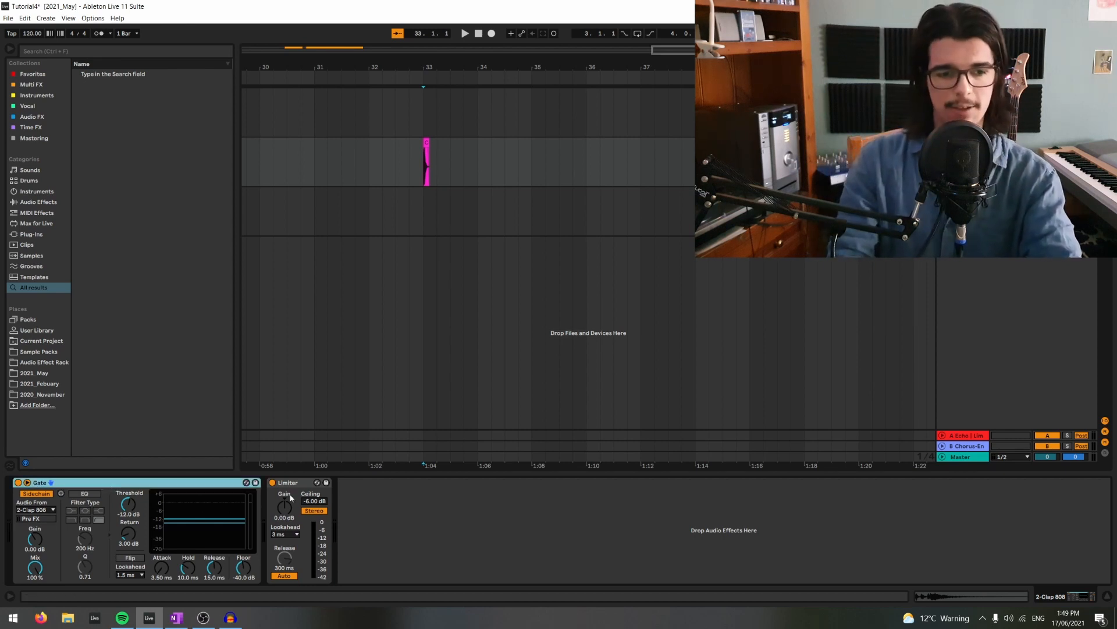
- Insert an Audio Effect Rack from the Utilities audio effects between the Gate and Limiter and show its chain list
left_click(53, 202)
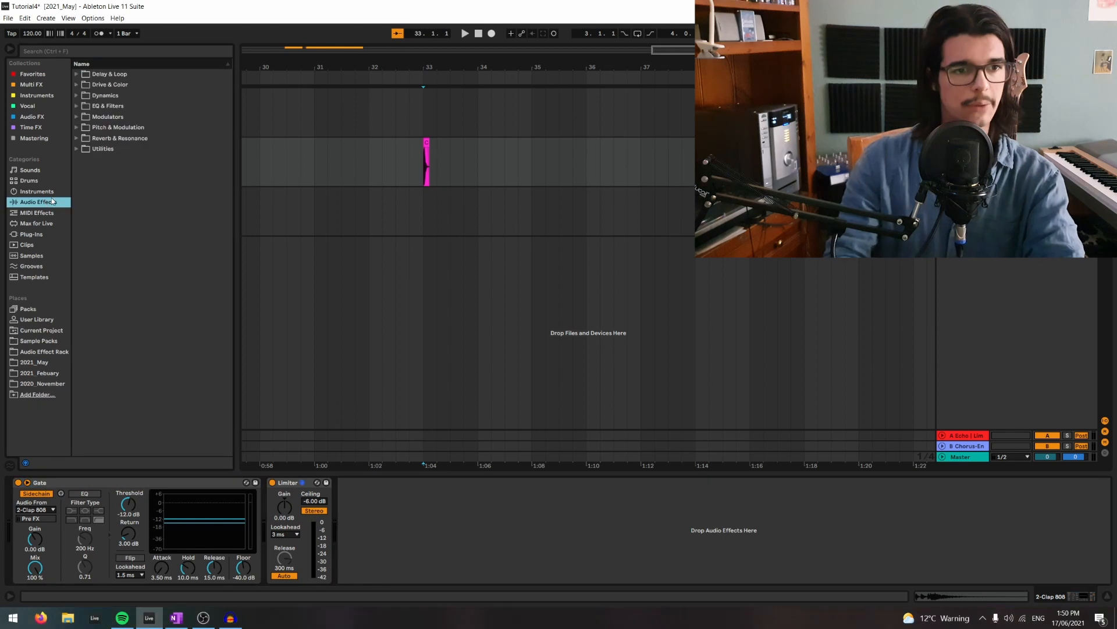
left_click(82, 148)
left_click_drag(120, 159, 300, 512)
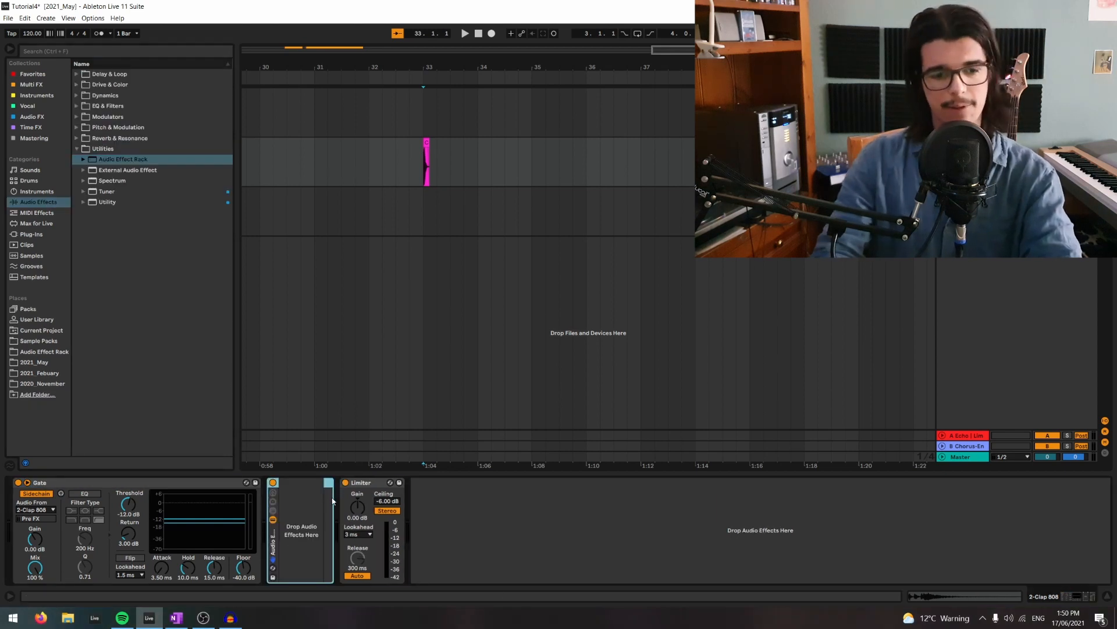
left_click(273, 511)
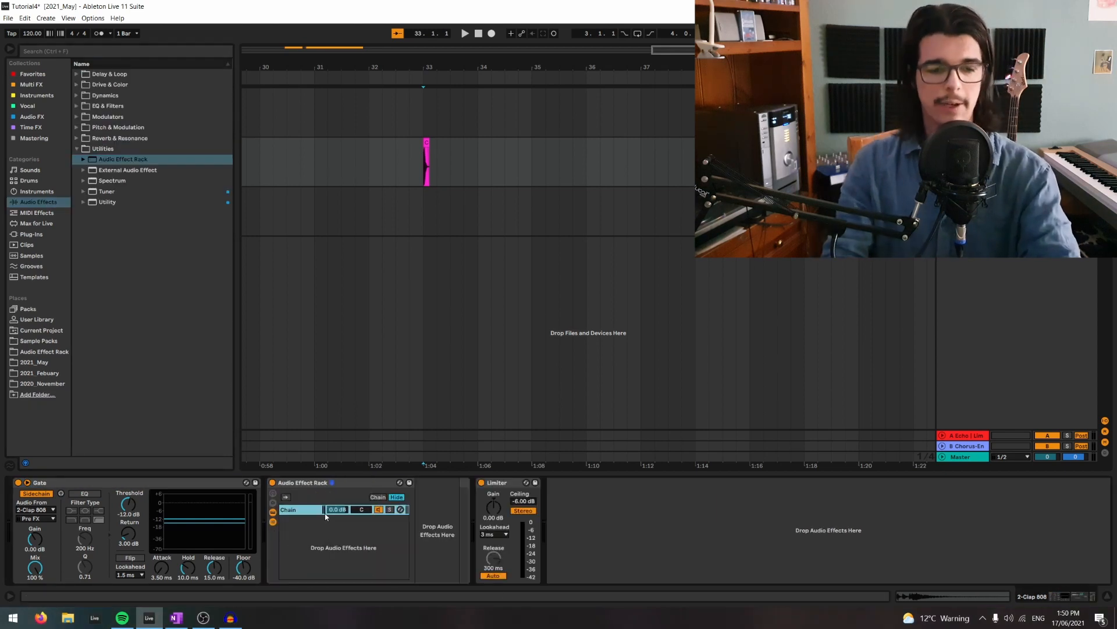
- Set the Gate's sidechain tap point to Audio Effect Rack | Chain | Post FX and turn on sidechain listen
left_click(38, 518)
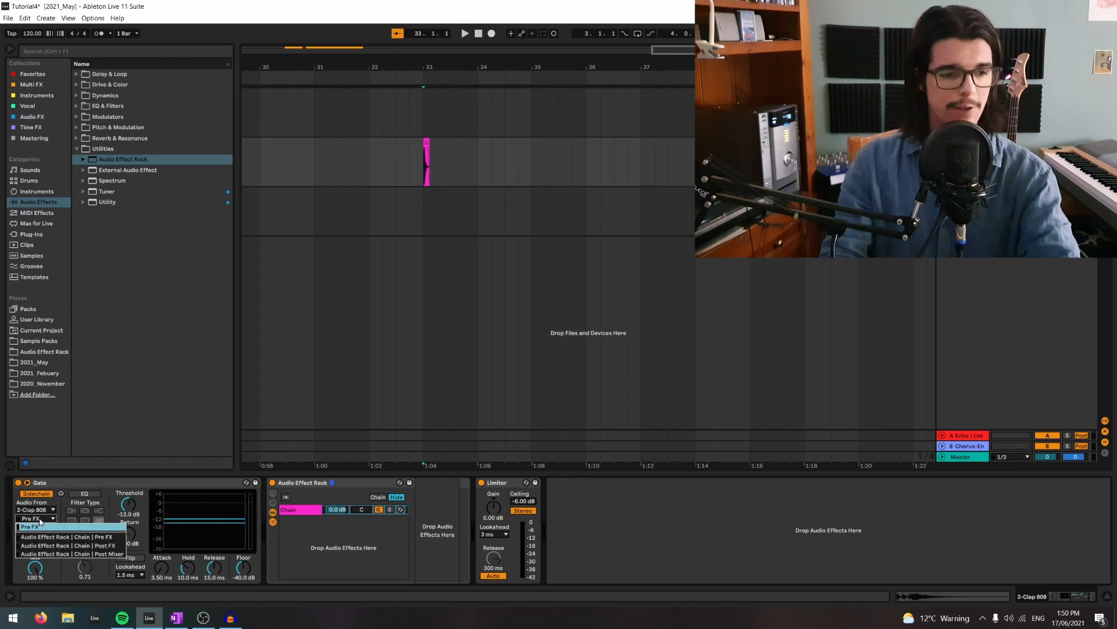
left_click(61, 546)
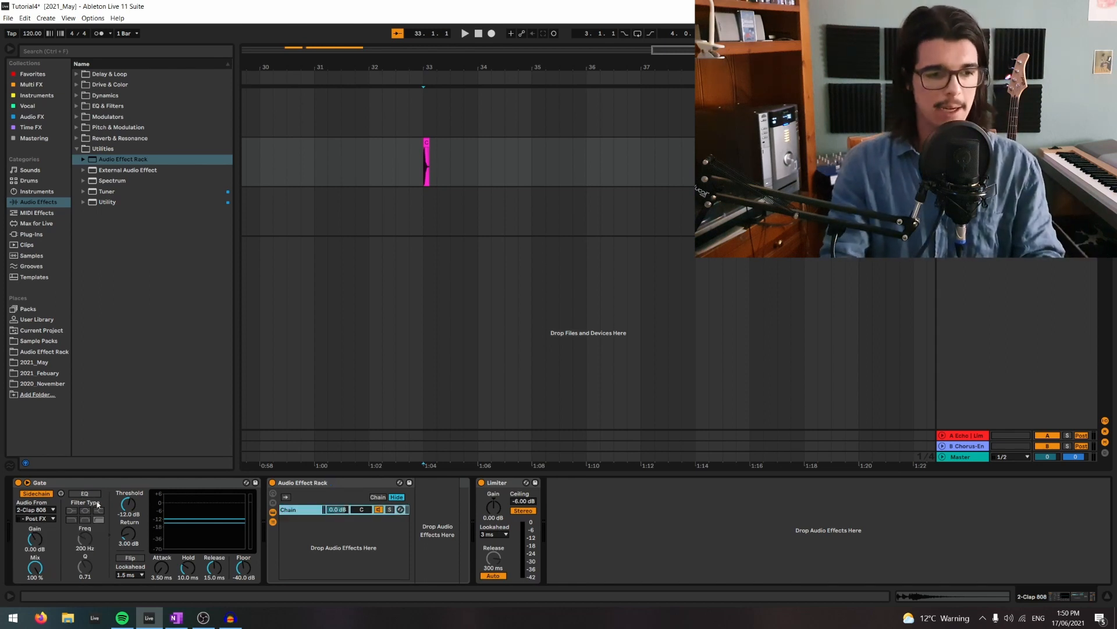
mouse_move(36, 540)
left_mouse_down()
mouse_move(37, 556)
mouse_move(36, 540)
left_mouse_up()
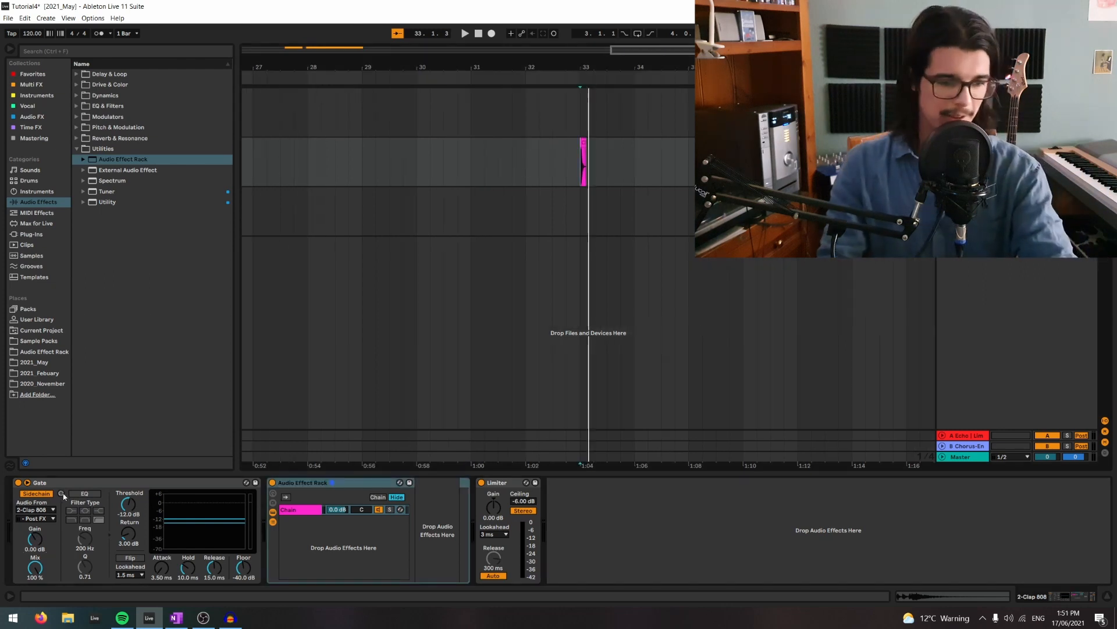
left_click(60, 494)
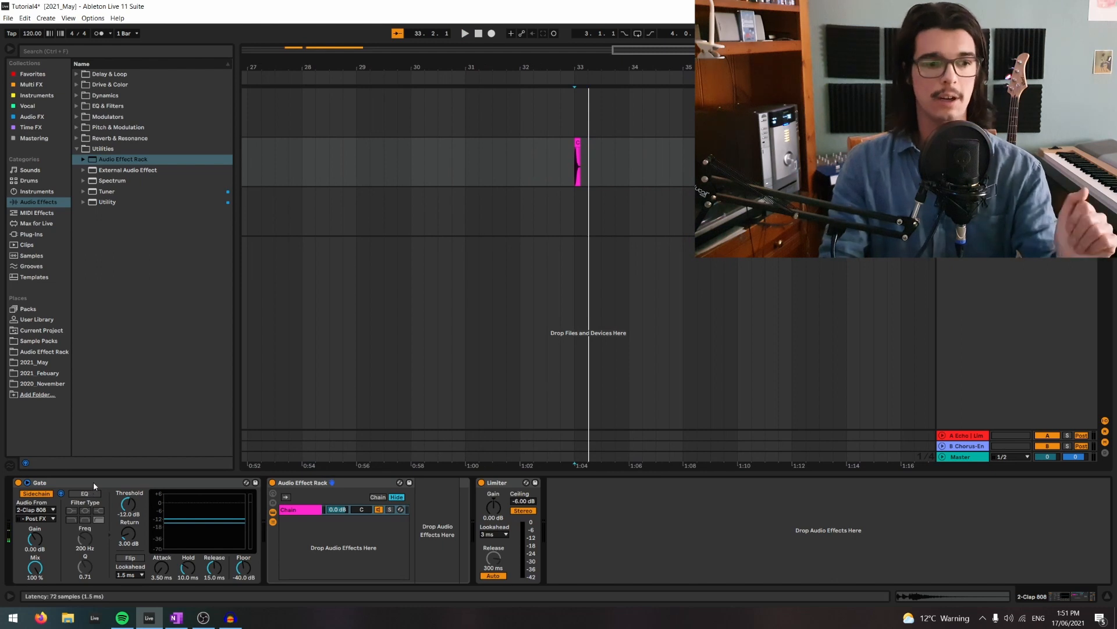
- Group the Gate into its own Audio Effect Rack
left_click(97, 483)
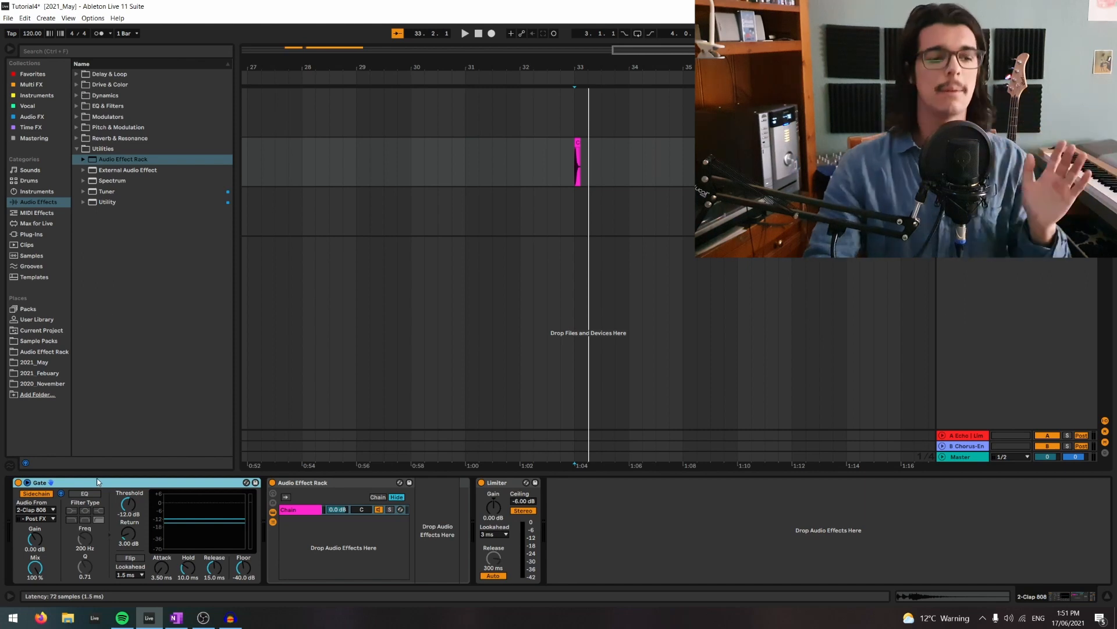
key("ctrl+g")
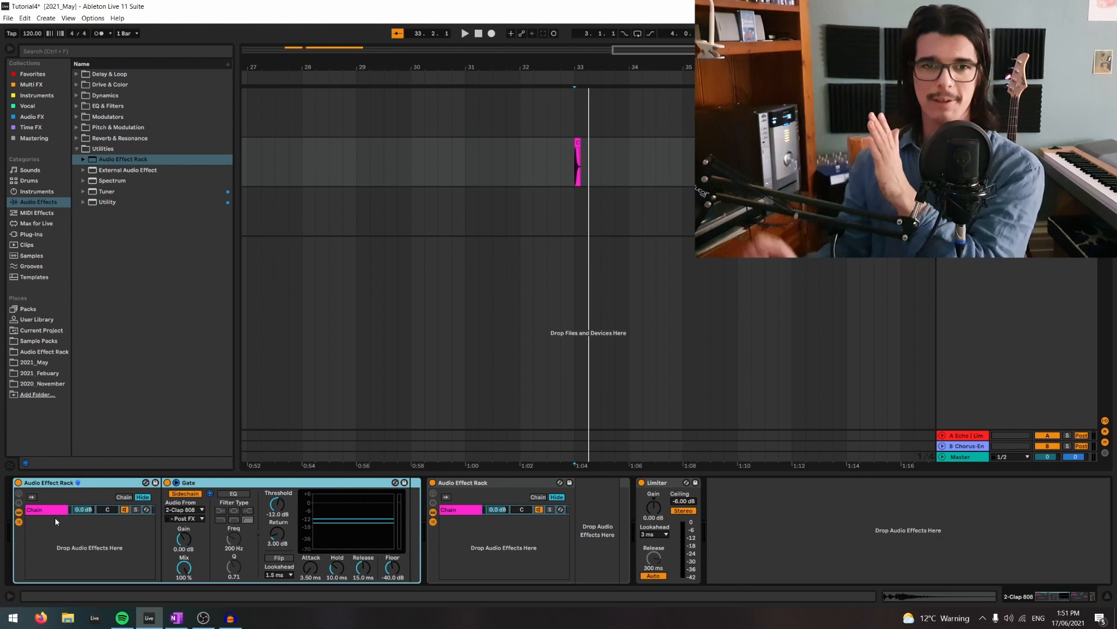
key("Delete")
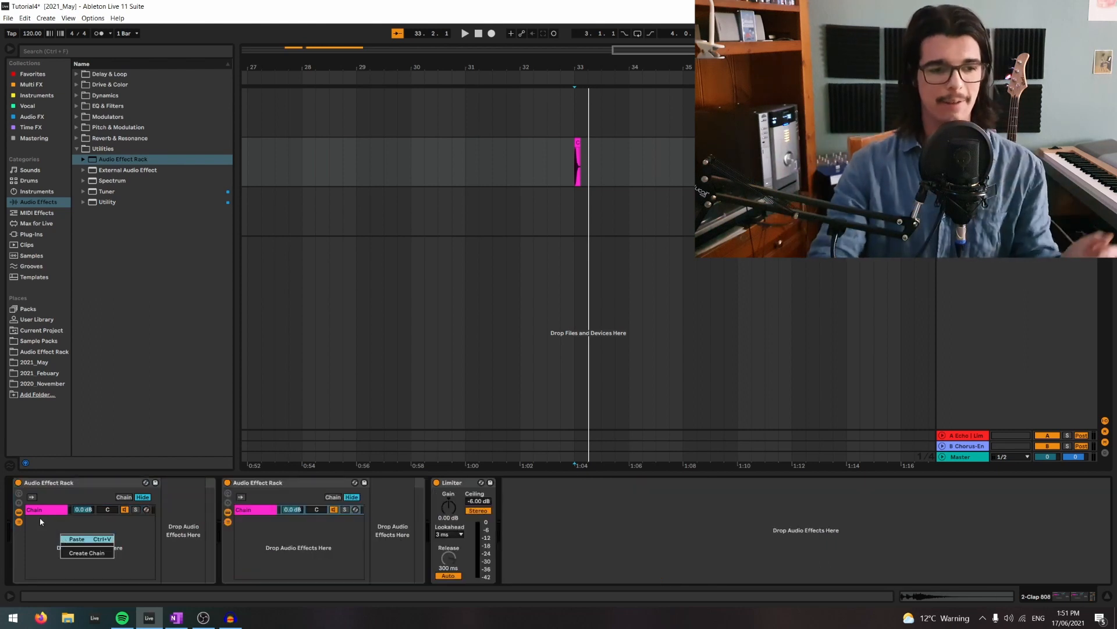
key("ctrl+z")
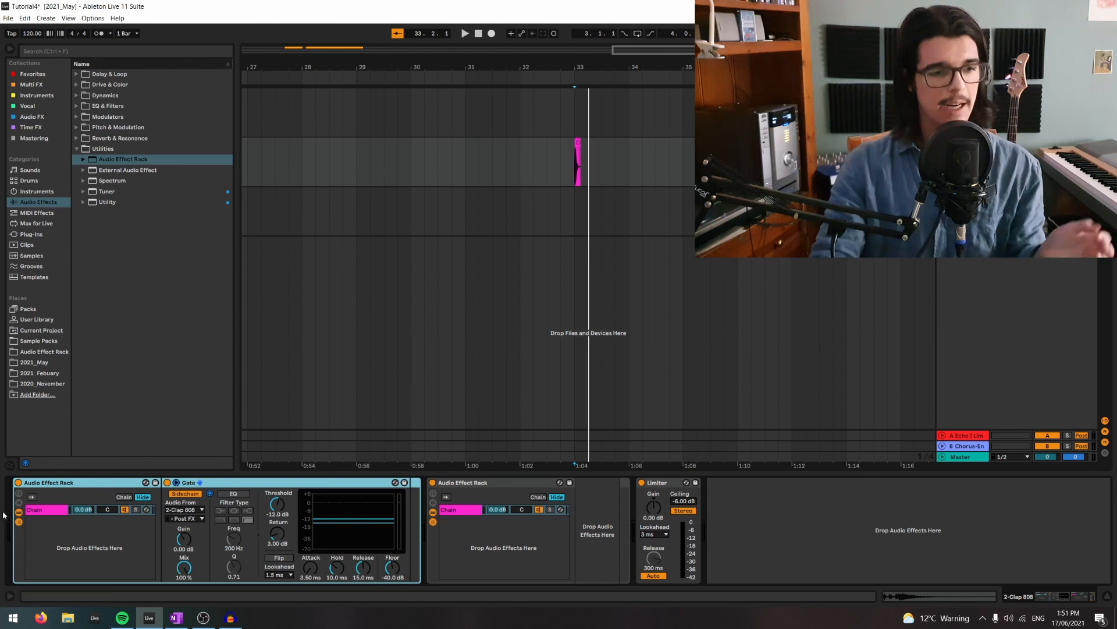
- Create a second chain in the Gate's rack and name it Initial
key("ctrl+x")
right_click(34, 531)
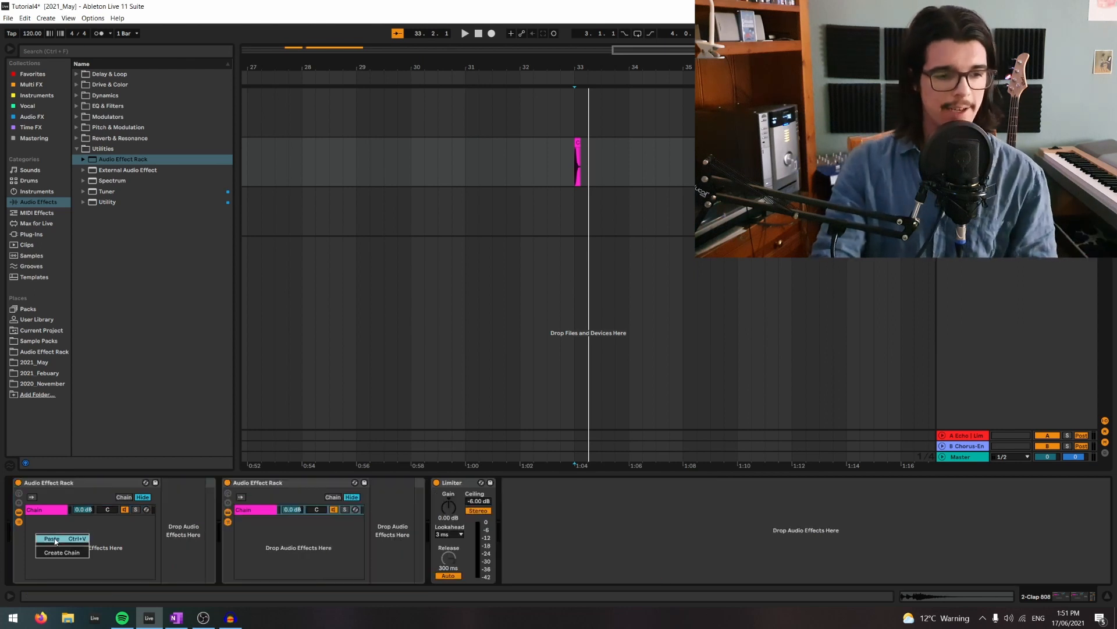
left_click(53, 552)
key("ctrl+r")
type("Dnitial")
key("Return")
- Rename the chain containing the Gate as Loops, and check the Initial chain and the second rack
key("ctrl+v")
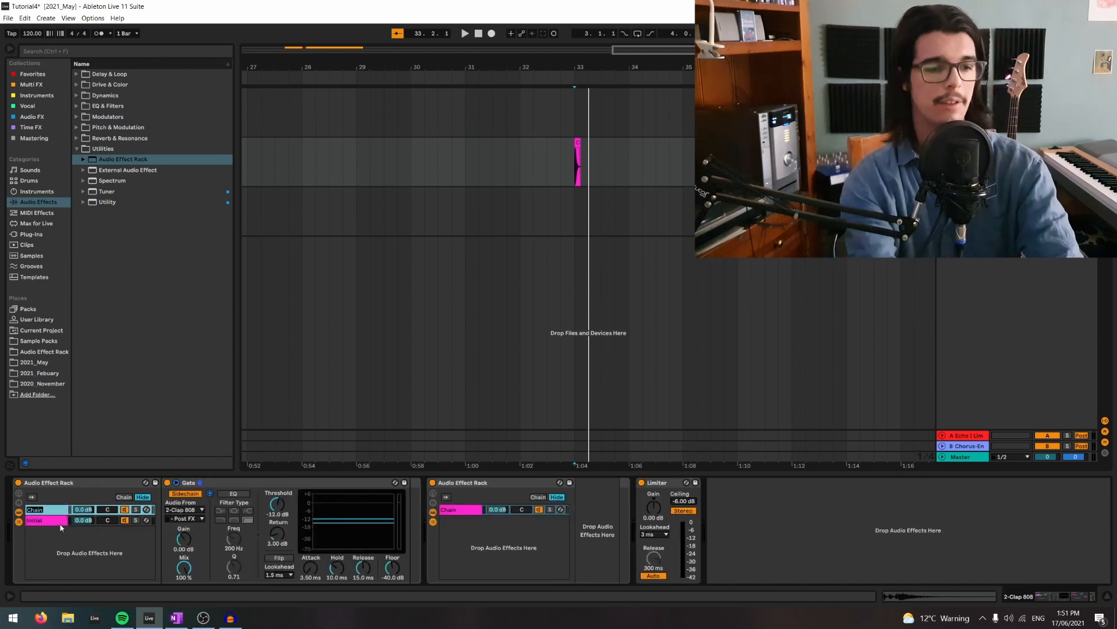
key("BackSpace")
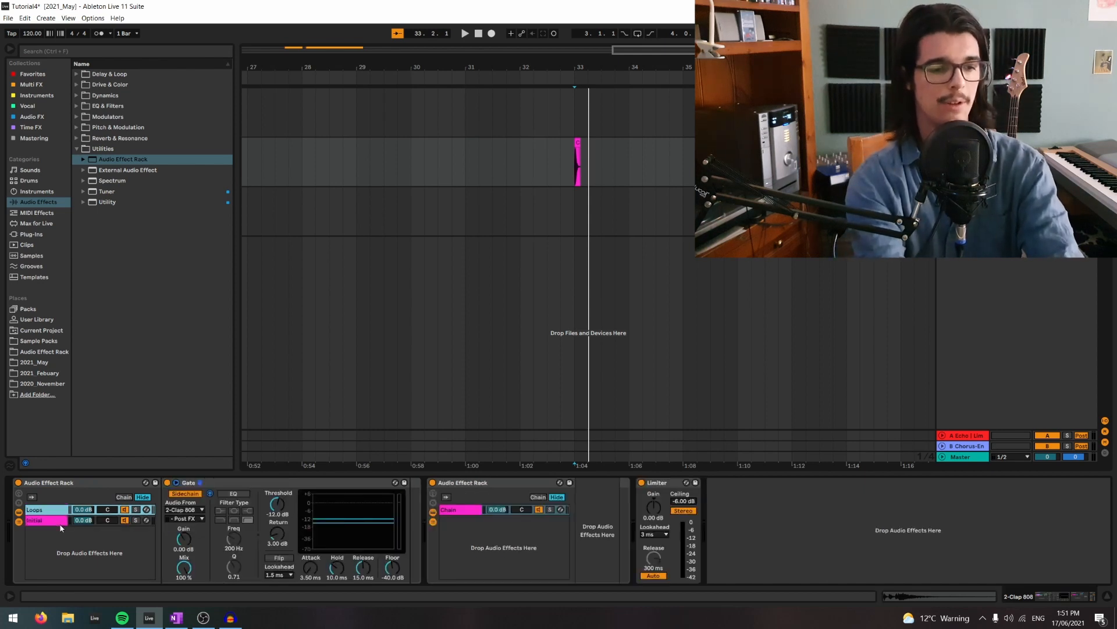
left_click(69, 520)
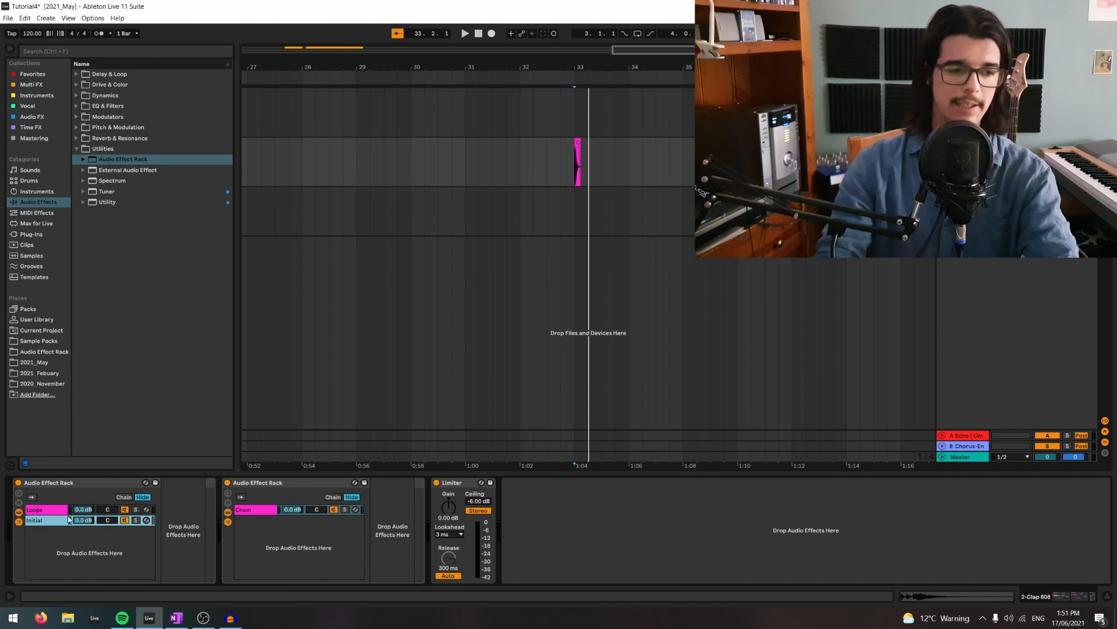
left_click(288, 483)
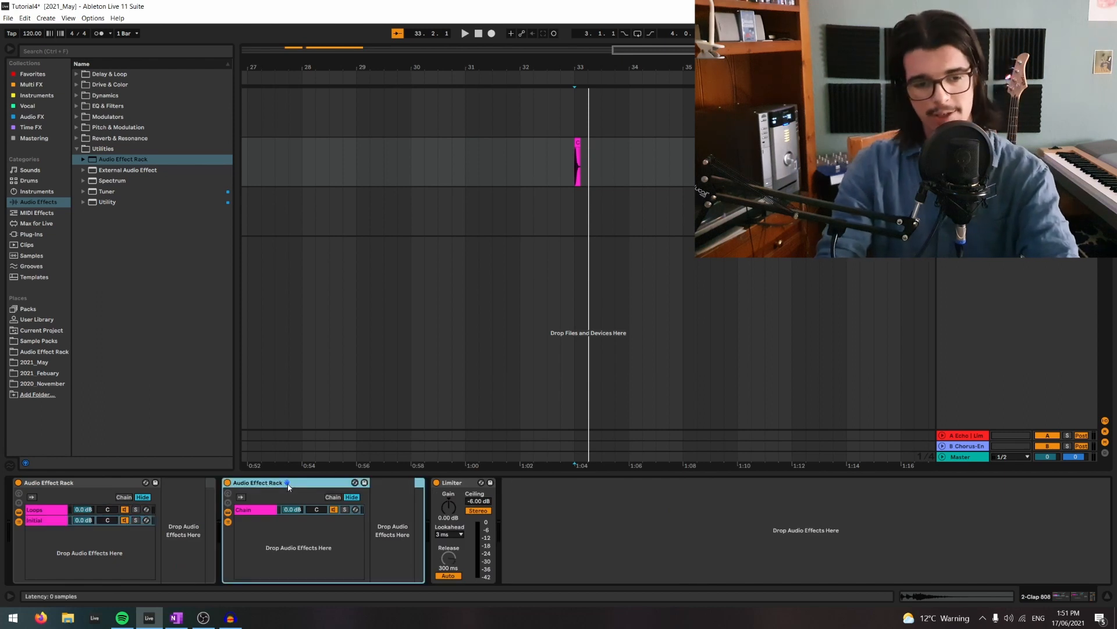
left_click(50, 506)
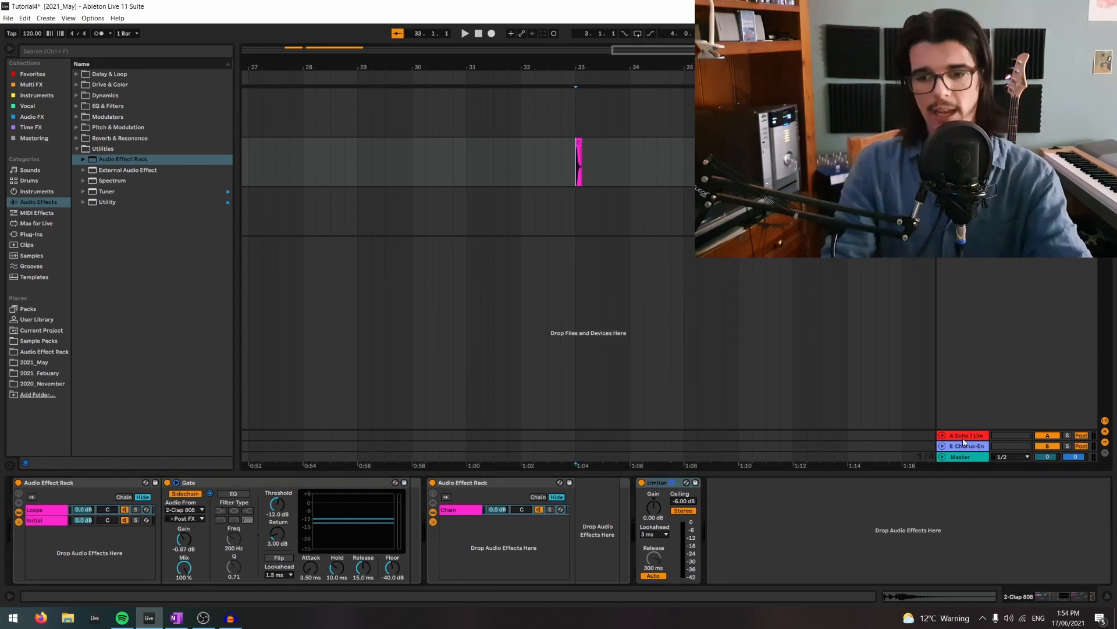
- Copy the Echo from return A into the second Audio Effect Rack on the 2-Clap 808 track
left_click(964, 438)
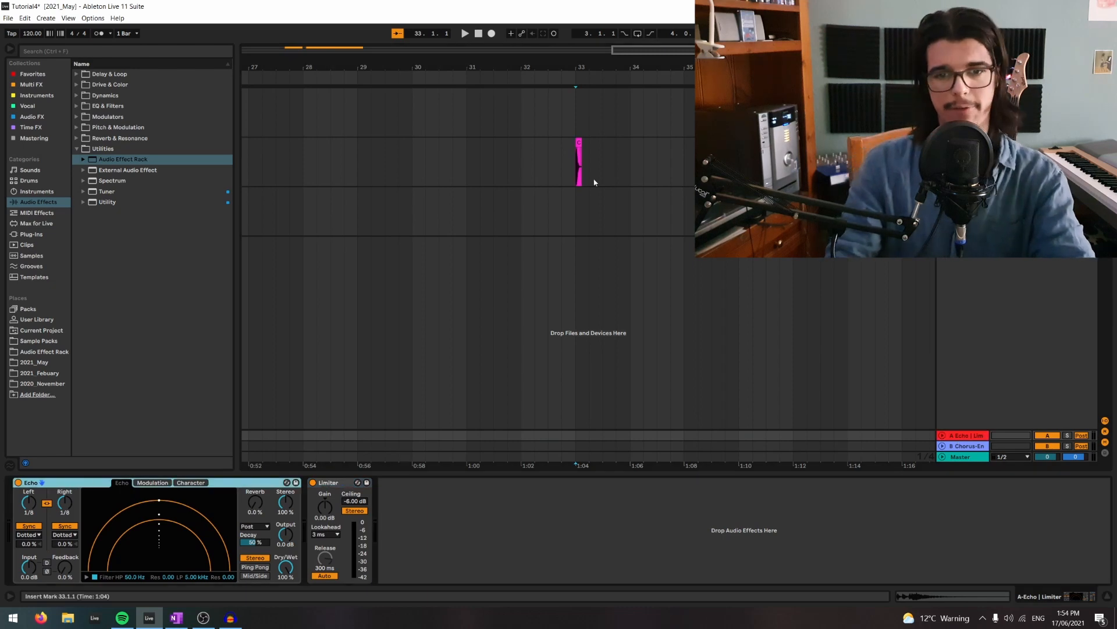
left_click(597, 181)
double_click(593, 498)
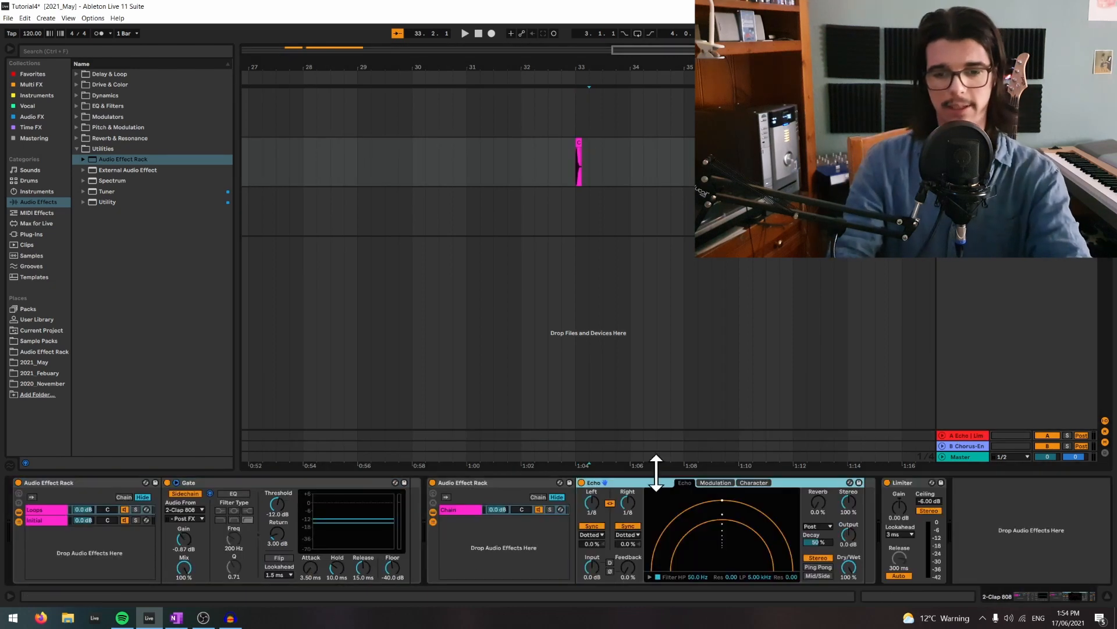
left_click(480, 484)
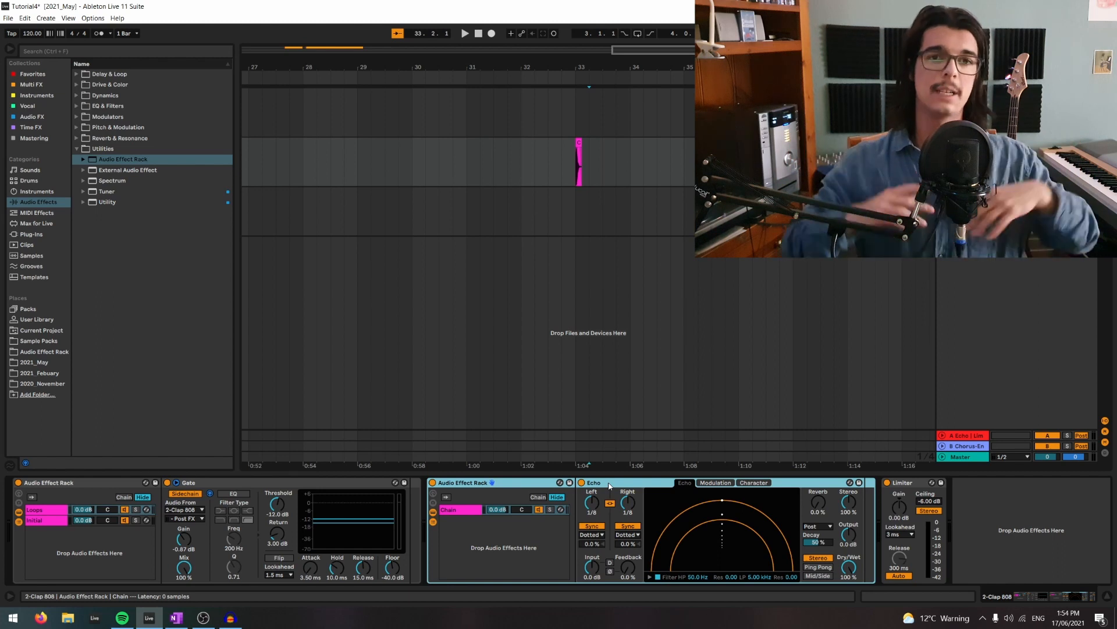
- Play the clap, setting the Gate's sidechain gain to -6.72 dB and Echo's Dry/Wet to 44% with its filter off
key("space")
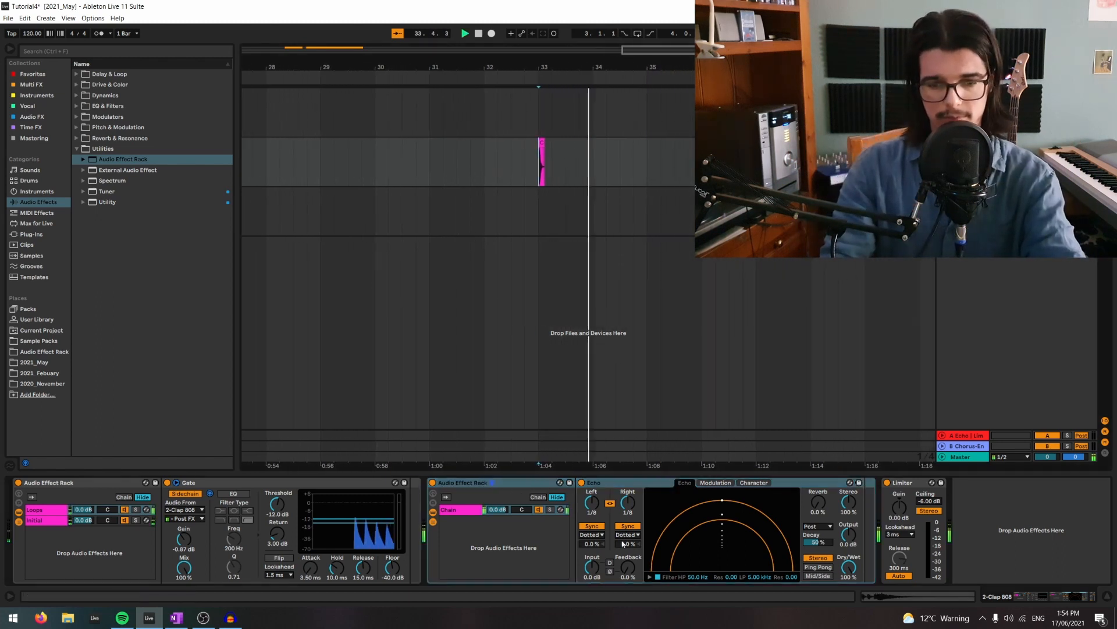
left_click(657, 576)
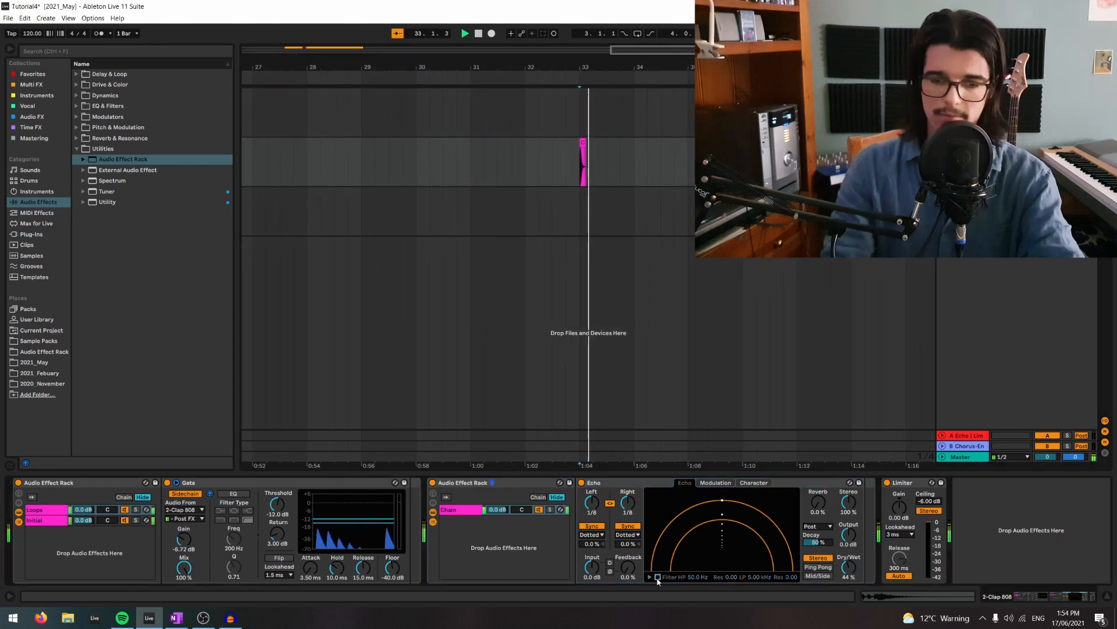
left_click(398, 501)
left_click(459, 486)
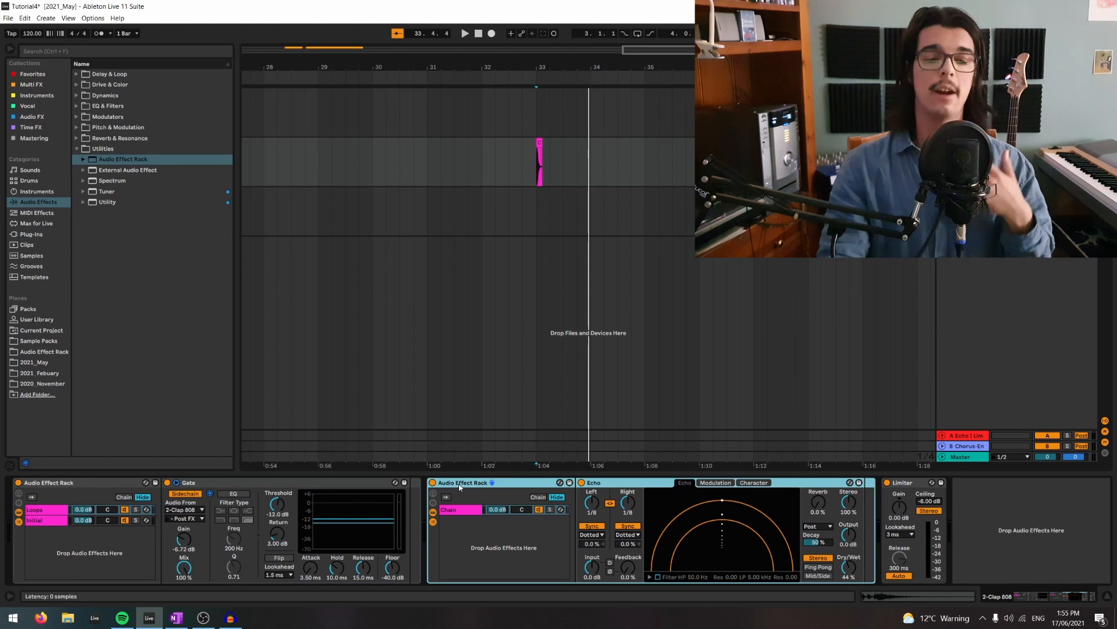
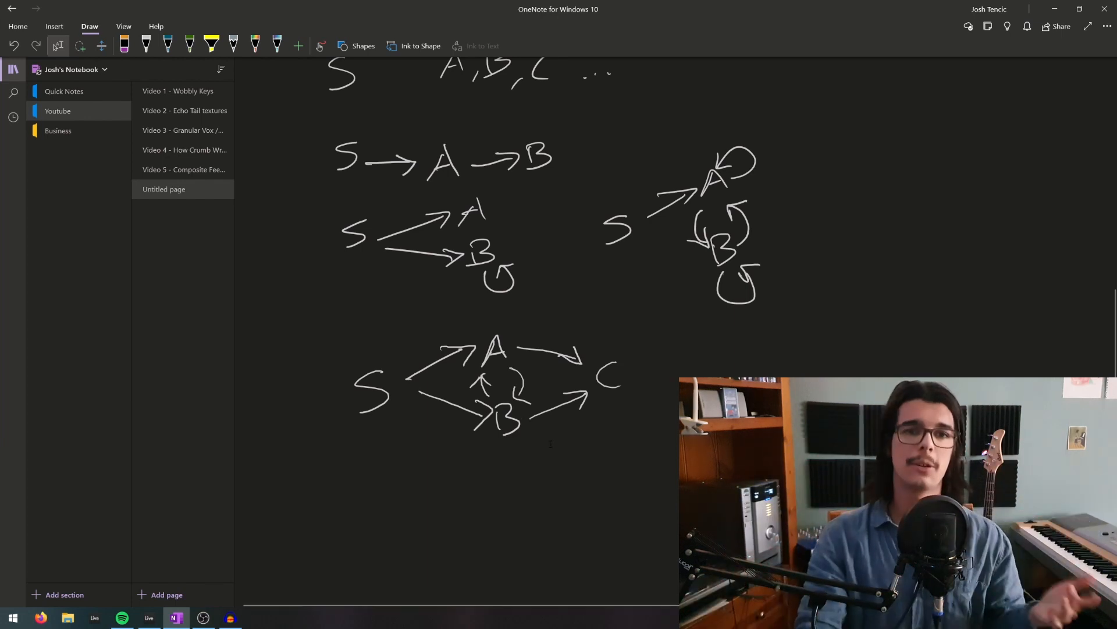
- Switch back to Ableton Live and group the Gate's rack and the Echo's rack into one enclosing Audio Effect Rack
key("alt+Tab")
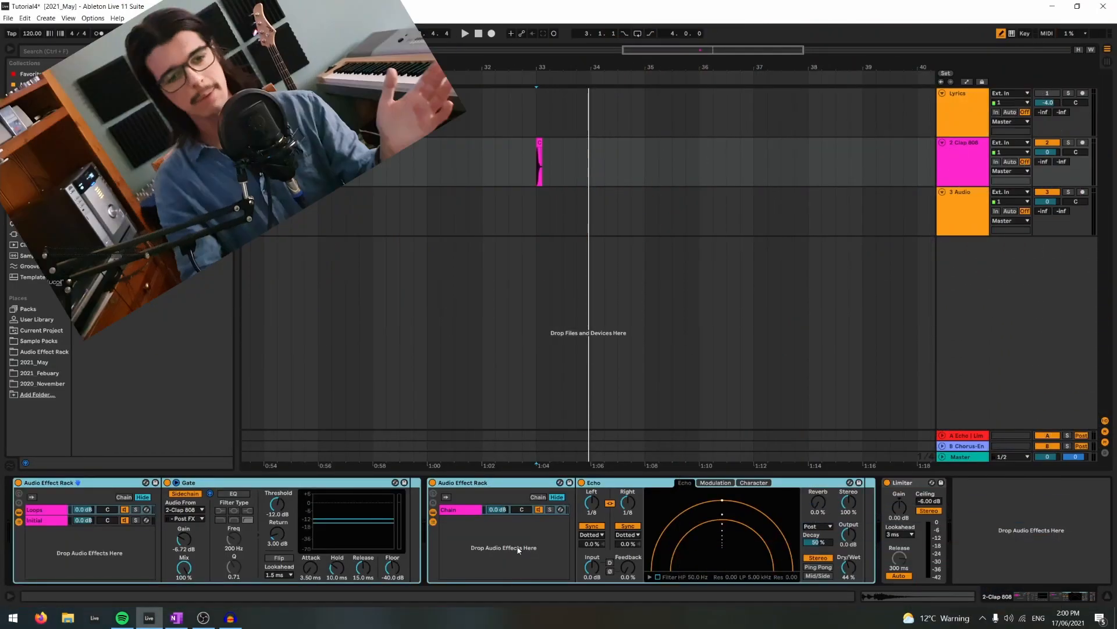
left_click(487, 480)
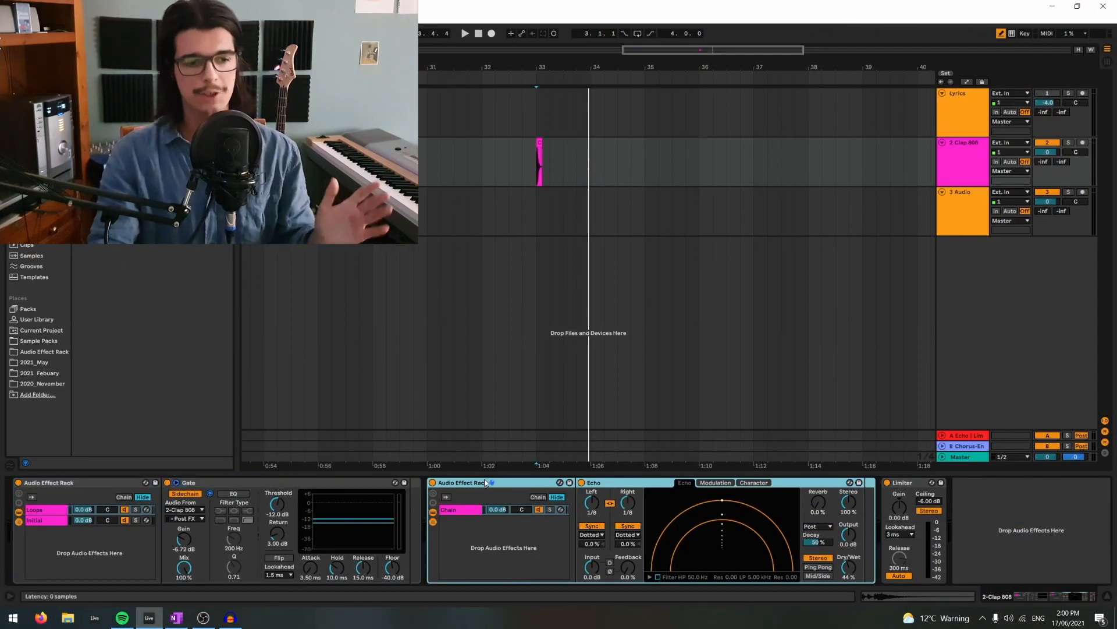
left_click(125, 486)
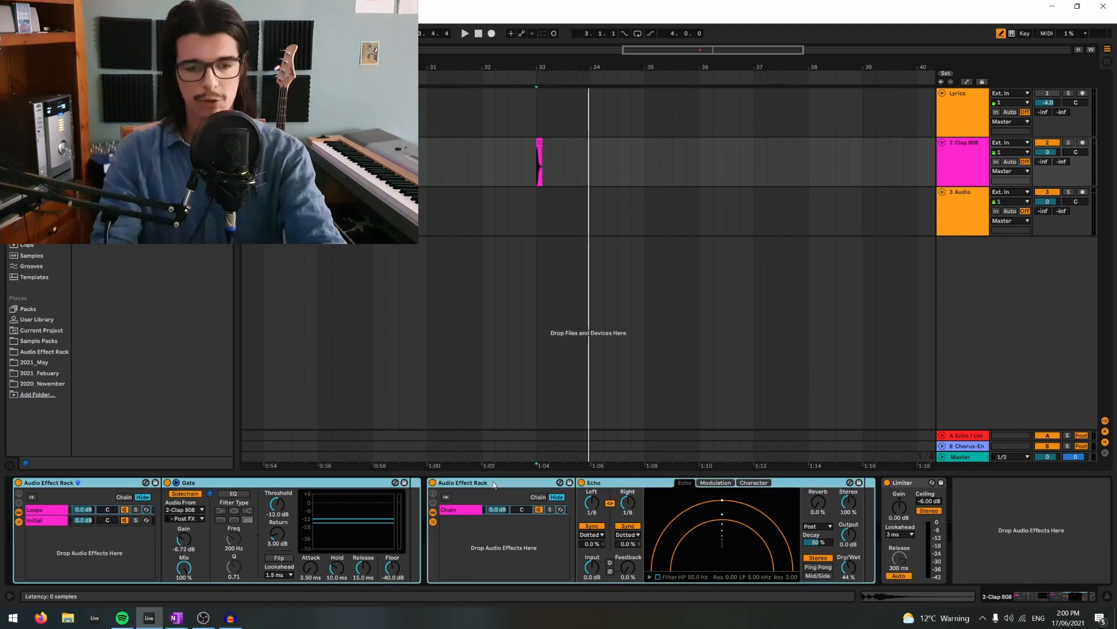
key("ctrl+g")
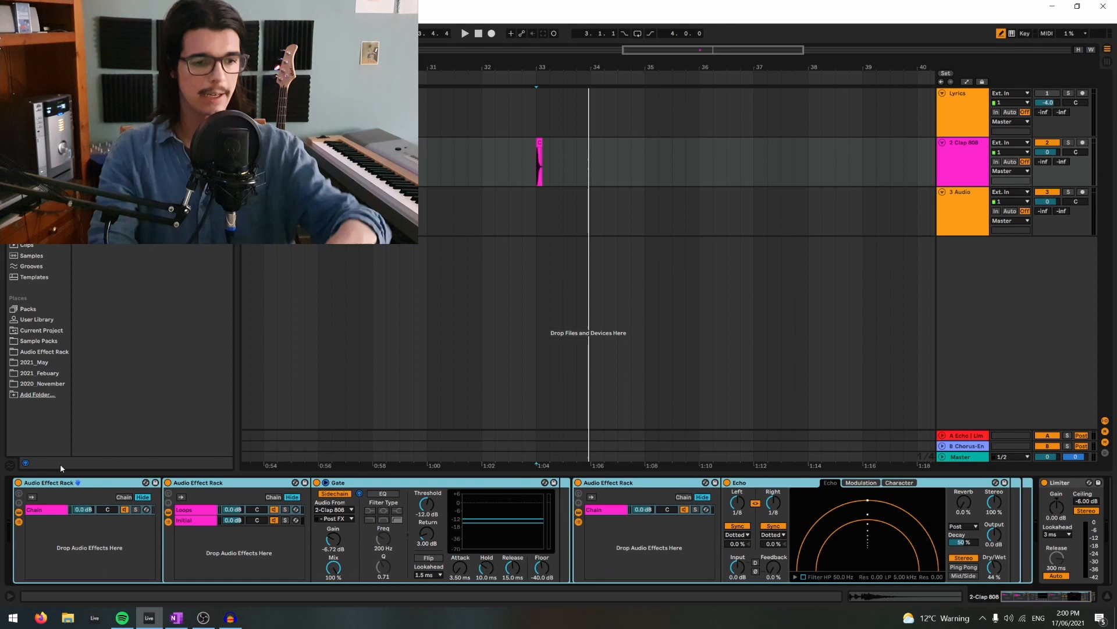
left_click(56, 510)
- Insert a new audio track directly below the 2-Clap 808 track
left_click(961, 153)
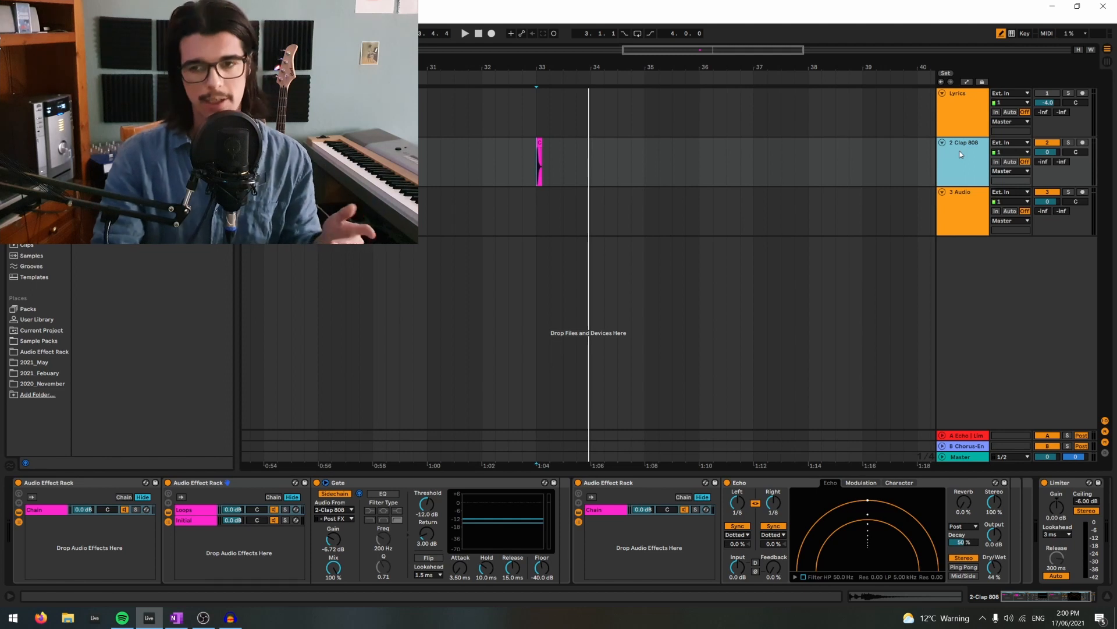
key("ctrl+t")
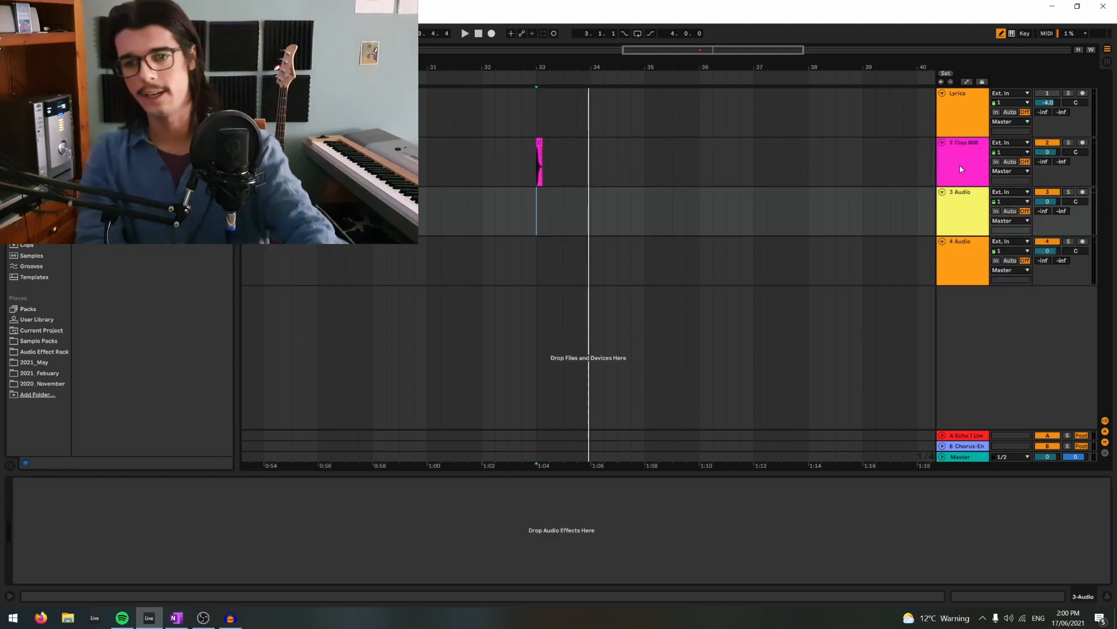
- Insert two more audio tracks below the 2-Clap 808 track
key("ctrl+t")
key("ctrl+t")
left_click(955, 206)
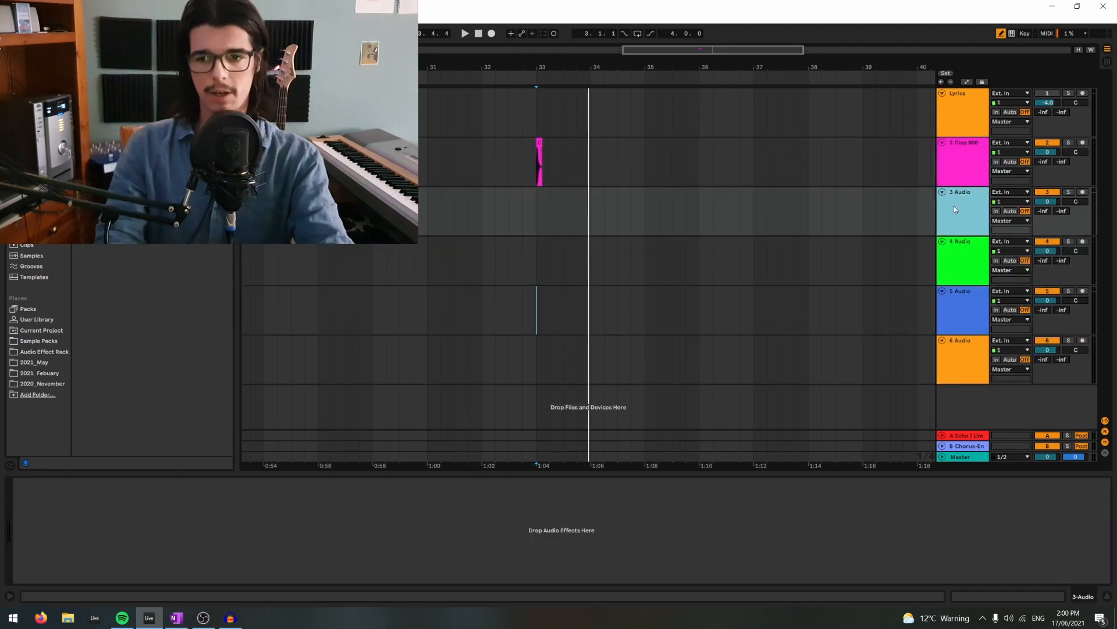
left_click(960, 311, "shift")
left_click(972, 157)
left_click(81, 480)
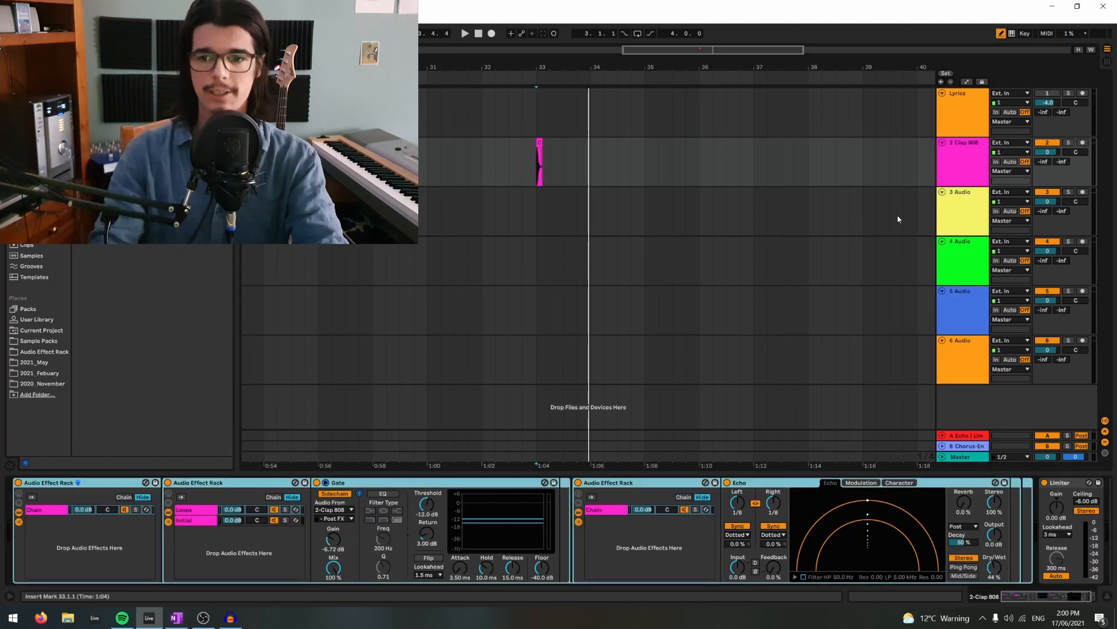
left_click(949, 197)
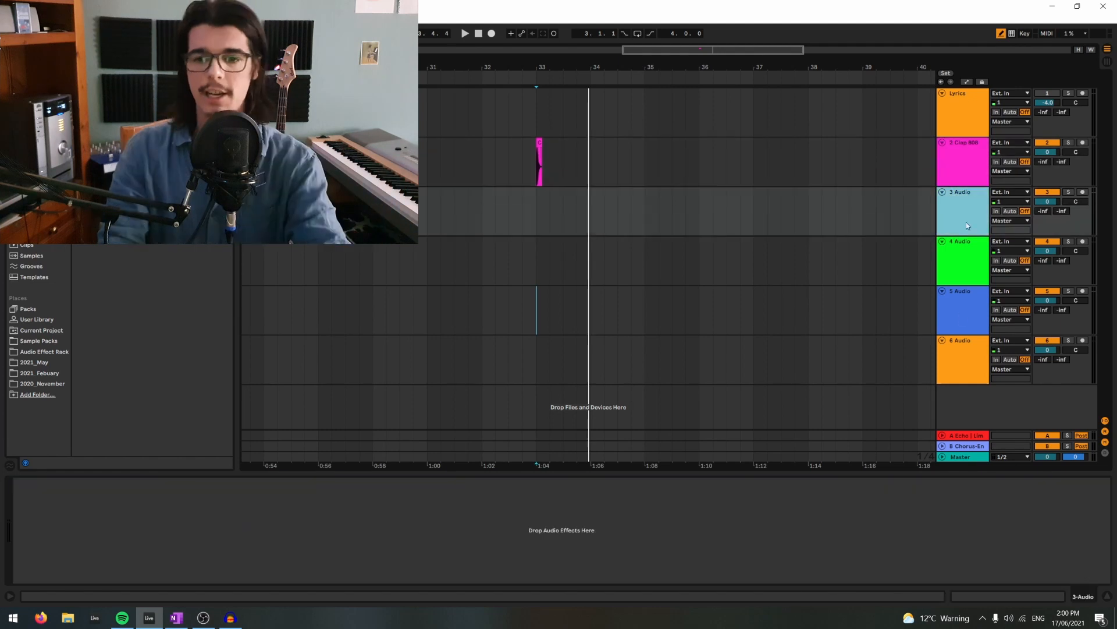
left_click(959, 320, "shift")
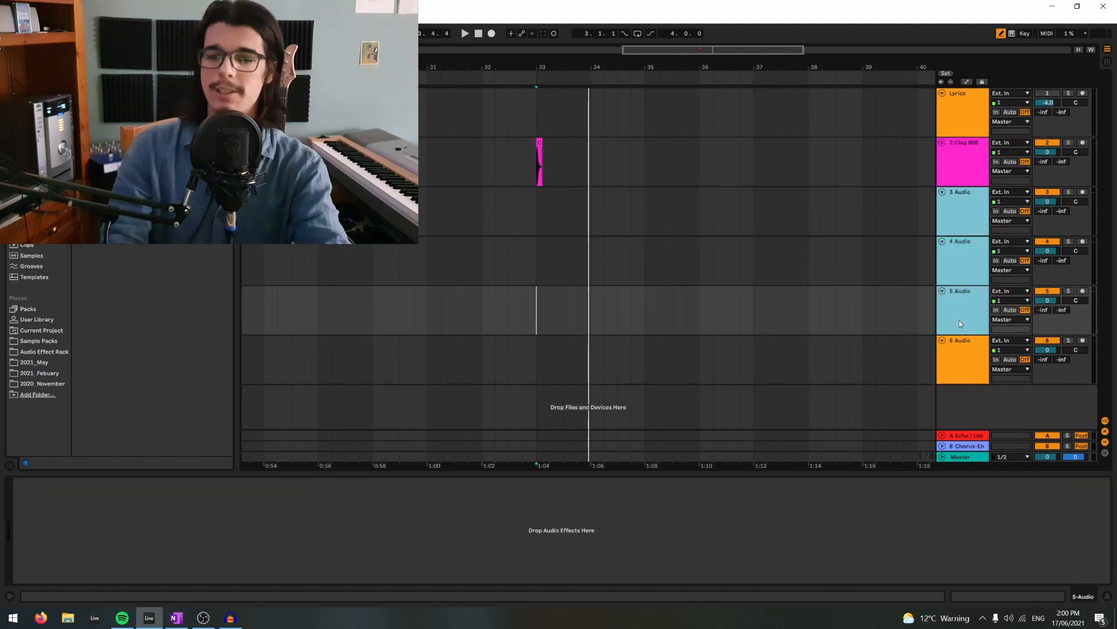
- Rename the 2-Clap 808 track Source and the three audio tracks beneath it A, B and C
left_click(976, 159)
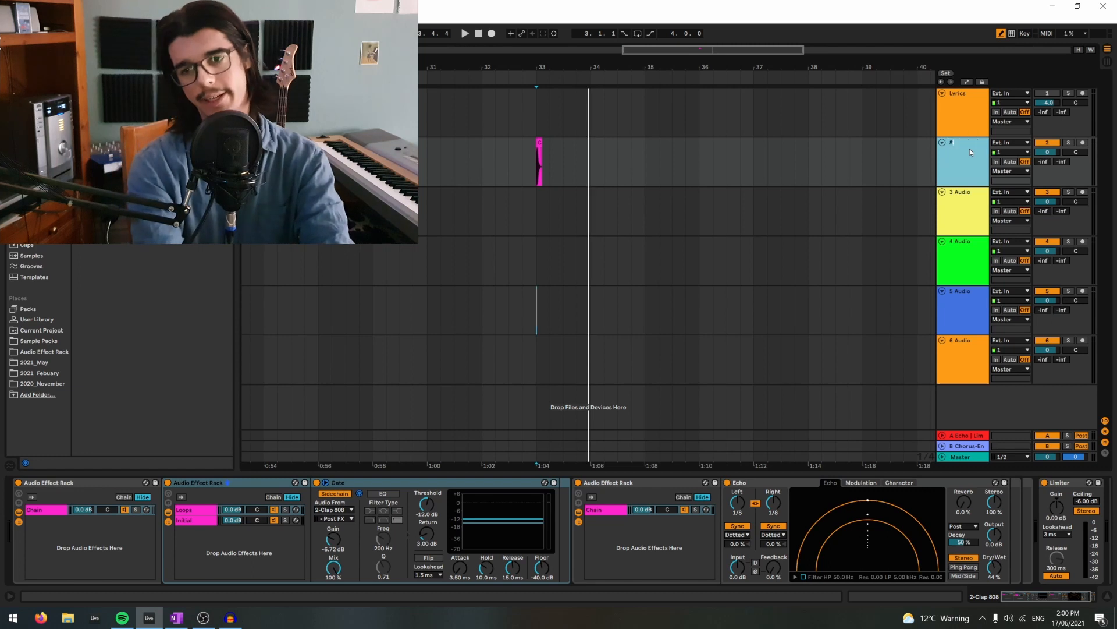
type("Source")
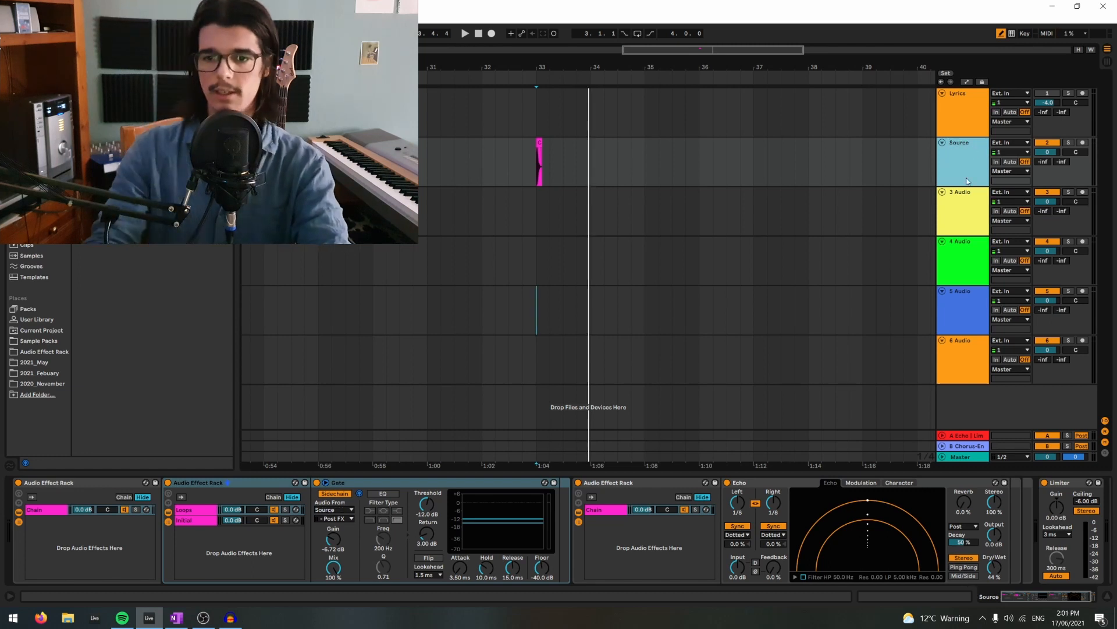
left_click(957, 205)
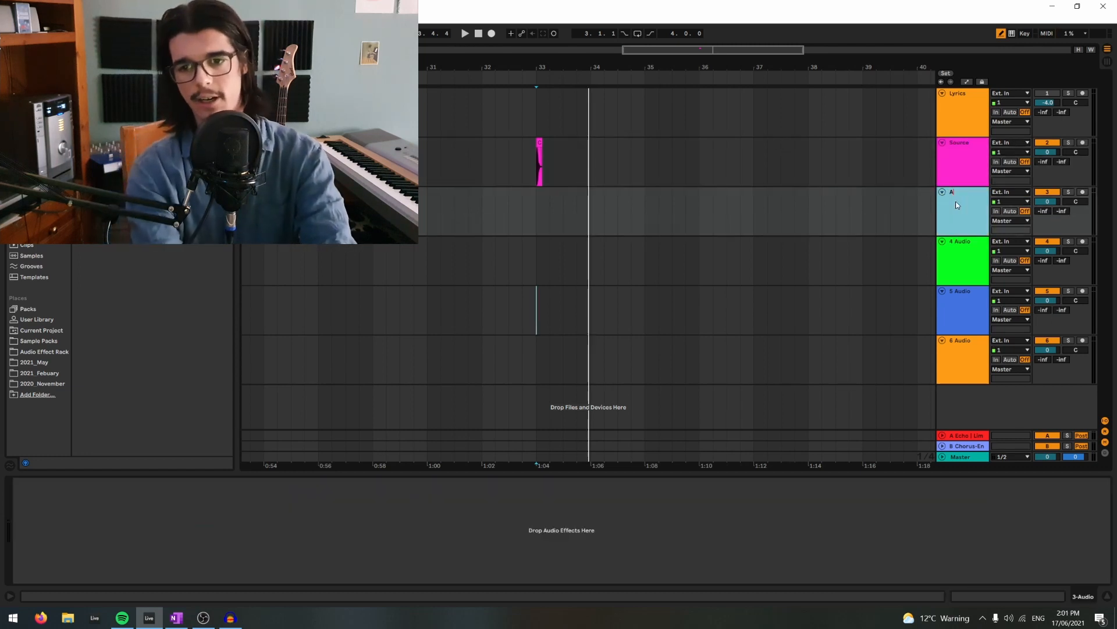
type("A")
key("Tab")
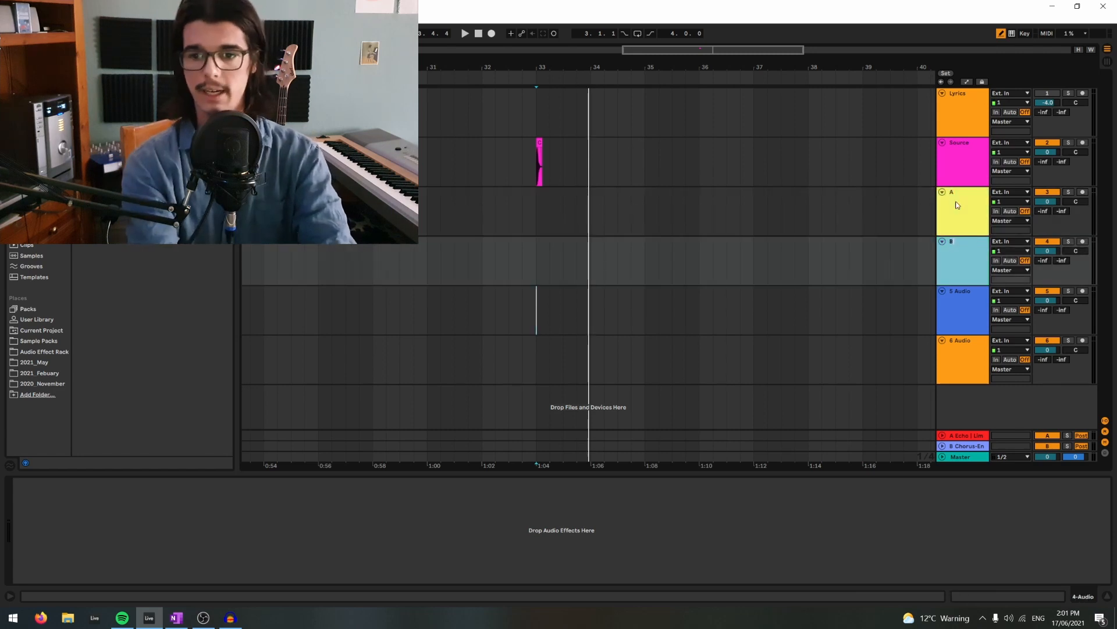
key("Tab")
type("C")
- Copy the Limiter from the Source track onto tracks A, B and C
left_click(962, 163)
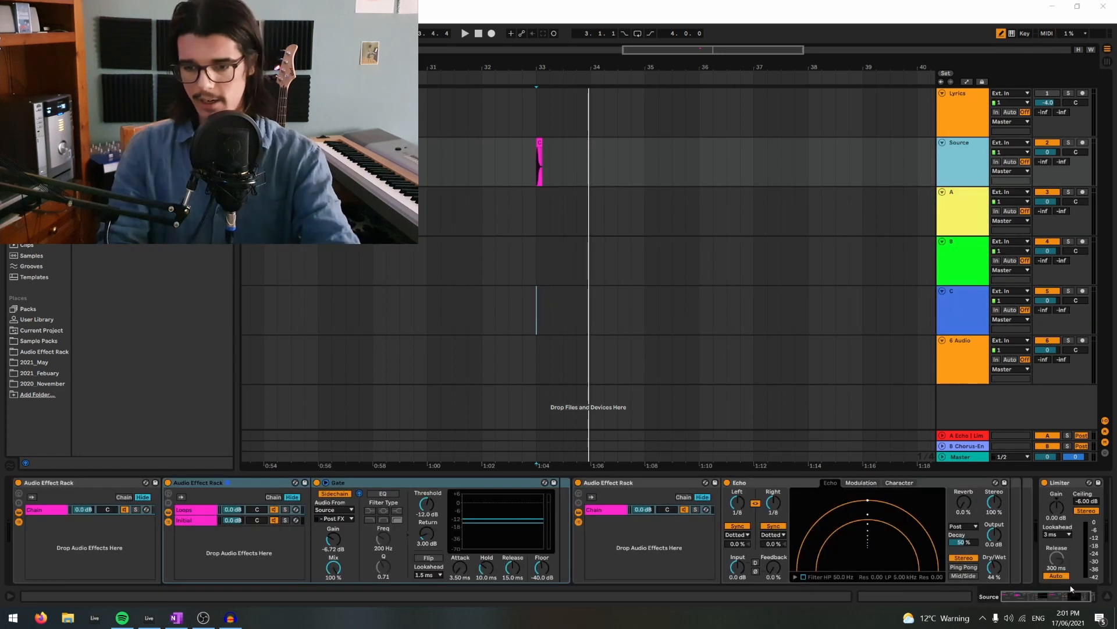
left_click(1067, 484)
key("ctrl+c")
left_click(973, 217)
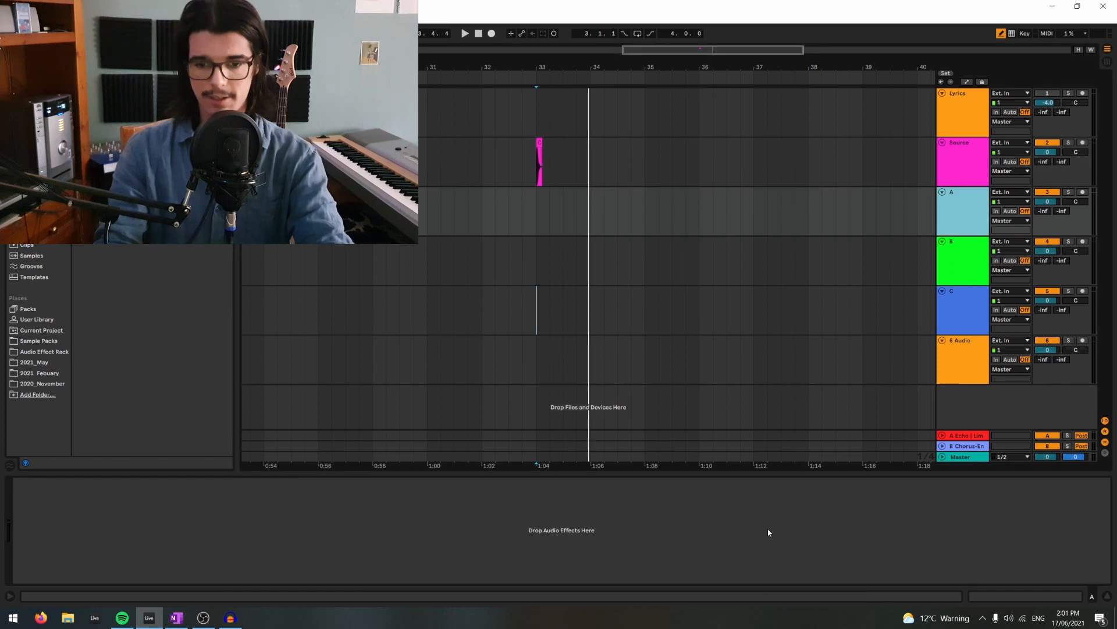
left_click(768, 530)
key("ctrl+v")
left_click(962, 270)
left_click(776, 527)
key("ctrl+v")
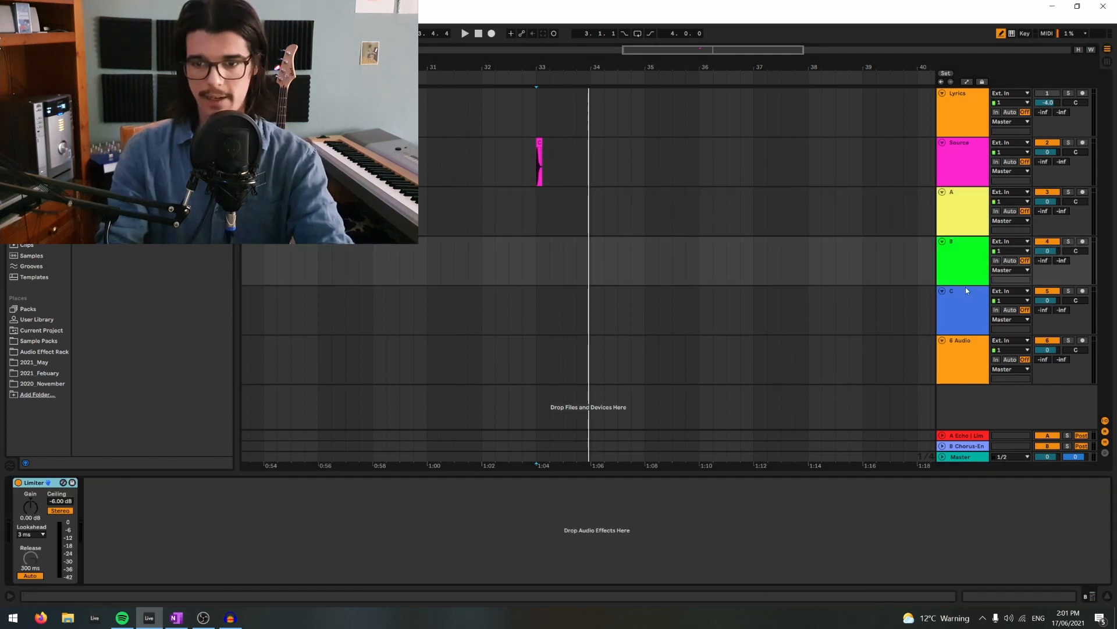
left_click(965, 287)
left_click(712, 539)
key("ctrl+v")
- Delete the enclosing Audio Effect Rack from the Source track, keeping only its Limiter
left_click(966, 166)
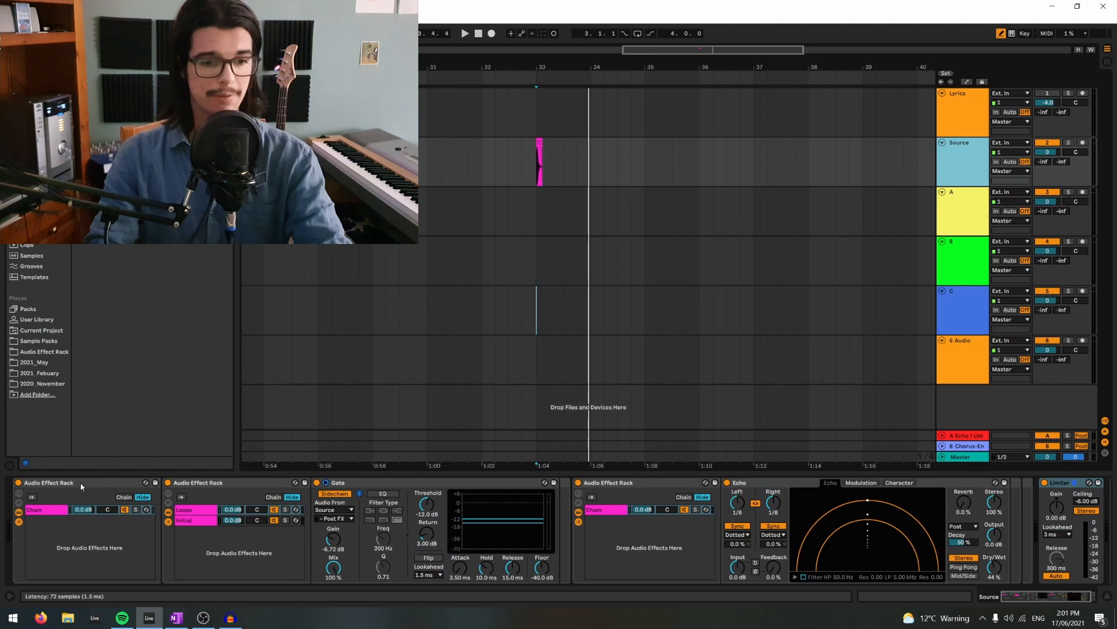
left_click(81, 484)
key("Delete")
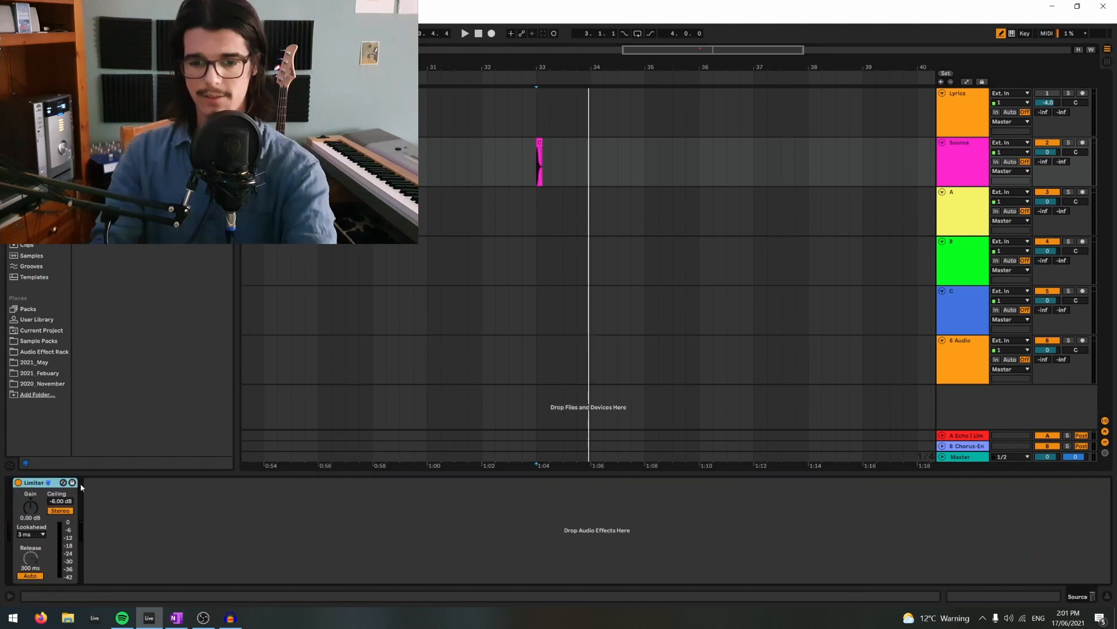
- Search the browser for the Gate effect and place it before the Limiter on track A
left_click(530, 218)
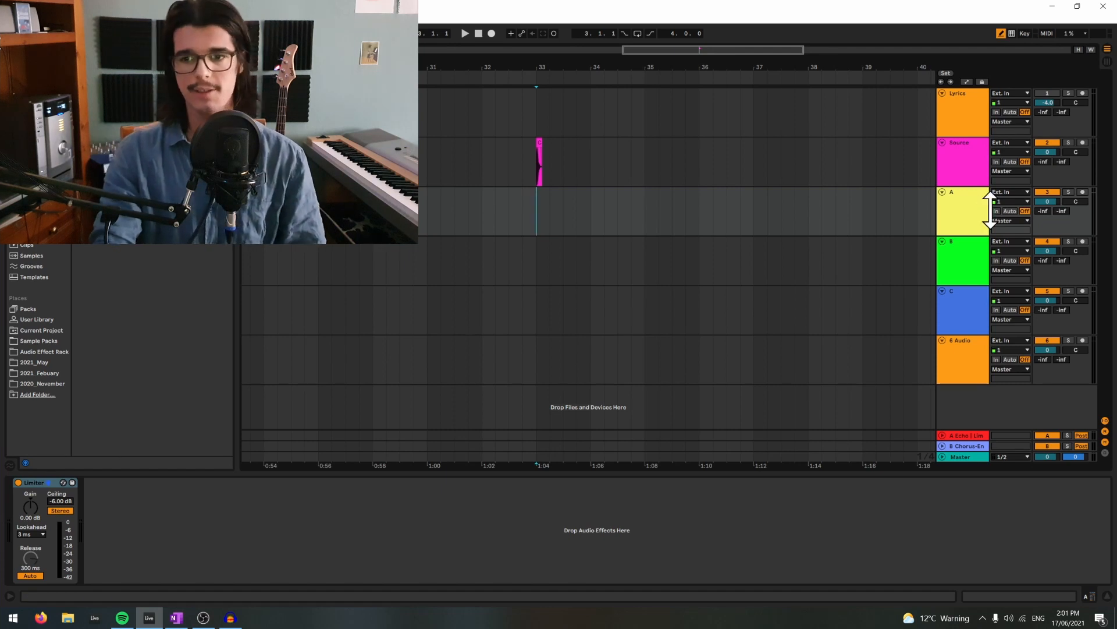
key("alt+Tab")
key("alt+Tab")
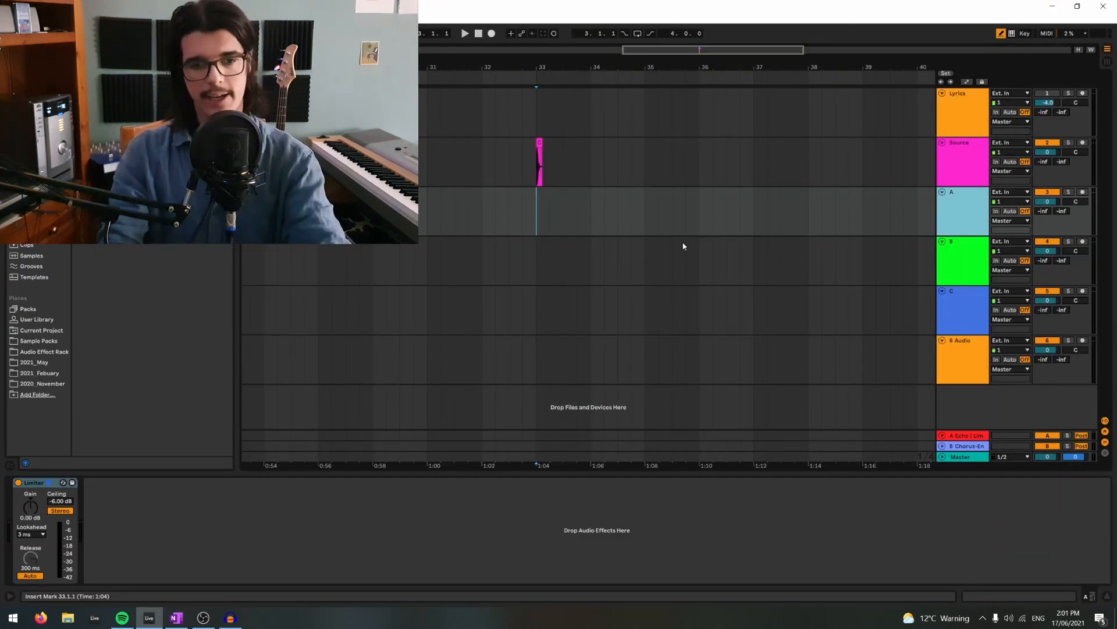
key("ctrl+f")
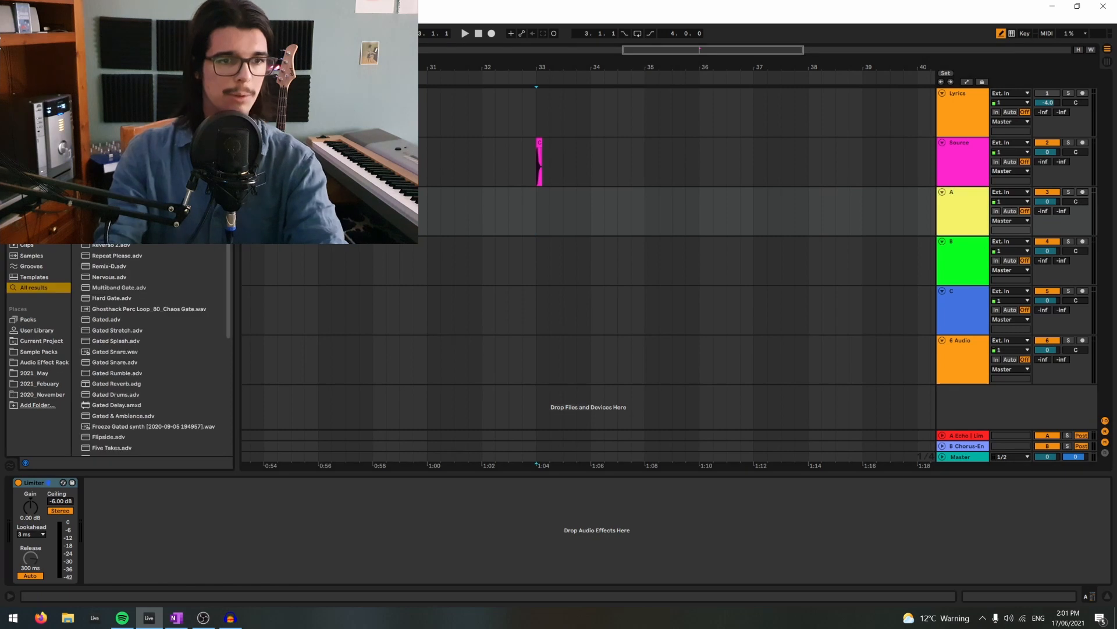
left_click_drag(7, 498, 21, 511)
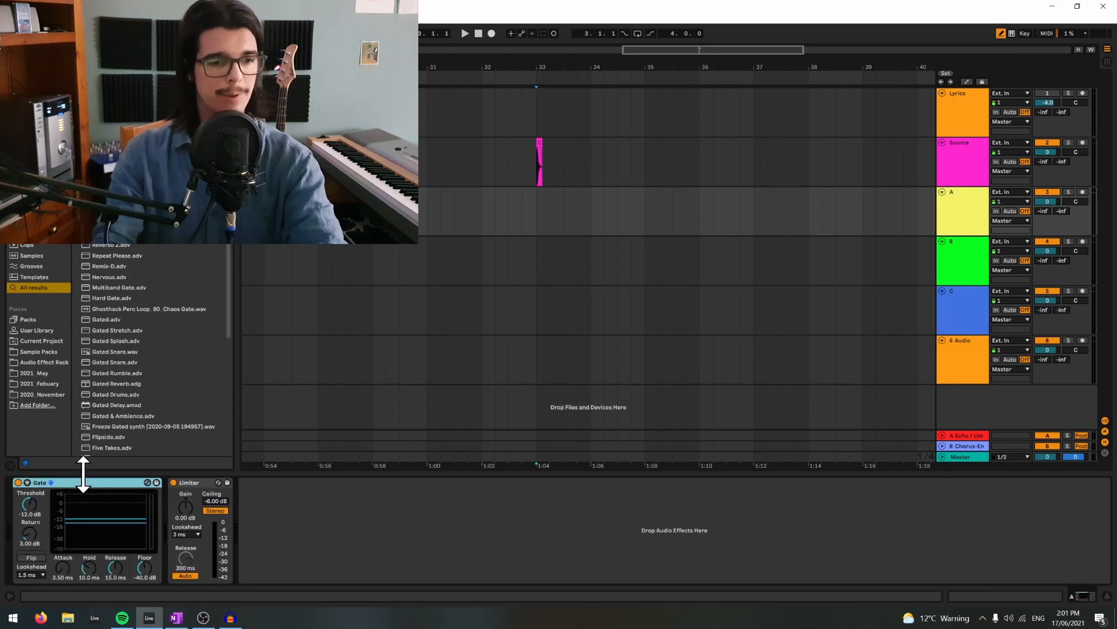
- Enable the sidechain on track A's Gate and set its audio input to the Source track
left_click(26, 483)
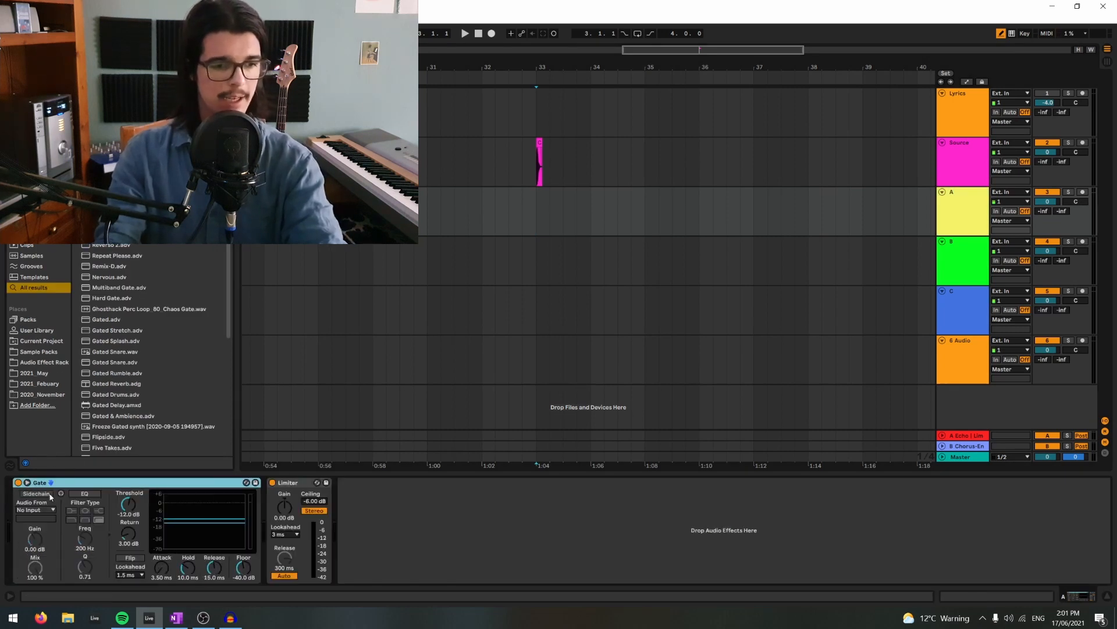
left_click(50, 494)
left_click(46, 510)
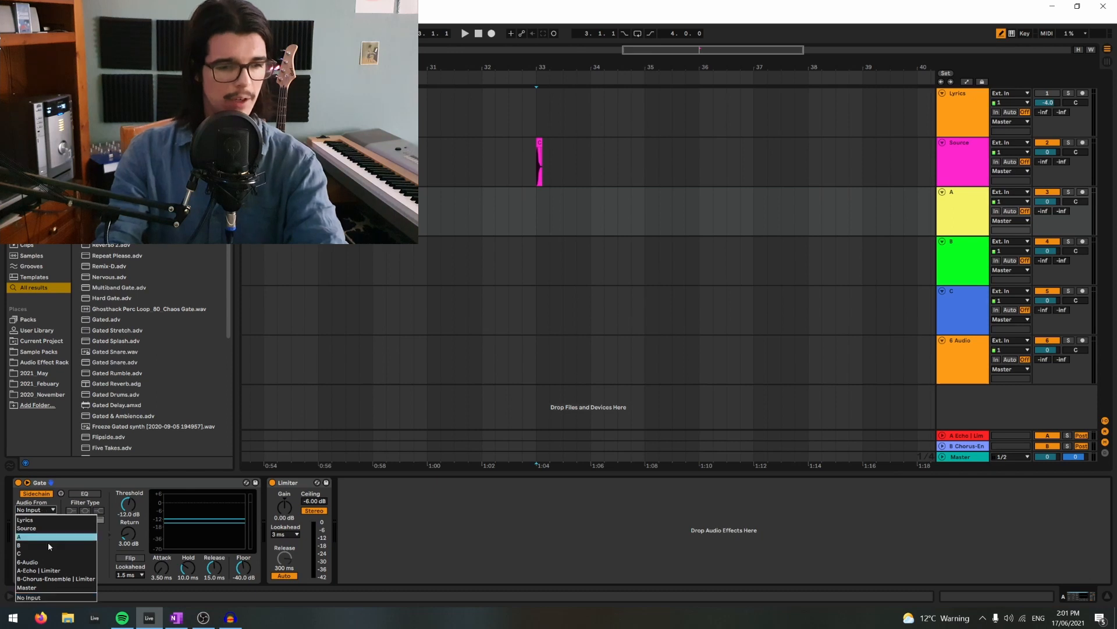
left_click(61, 529)
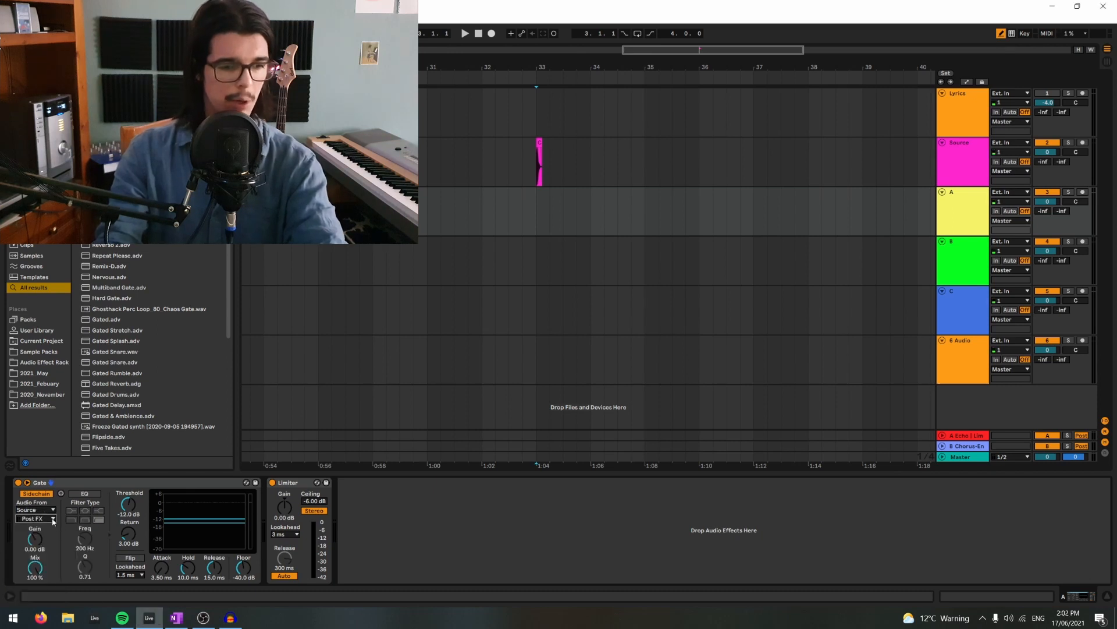
- Play the clap through the sidechained Gate and solo track A
left_click(1078, 219)
left_click(960, 230)
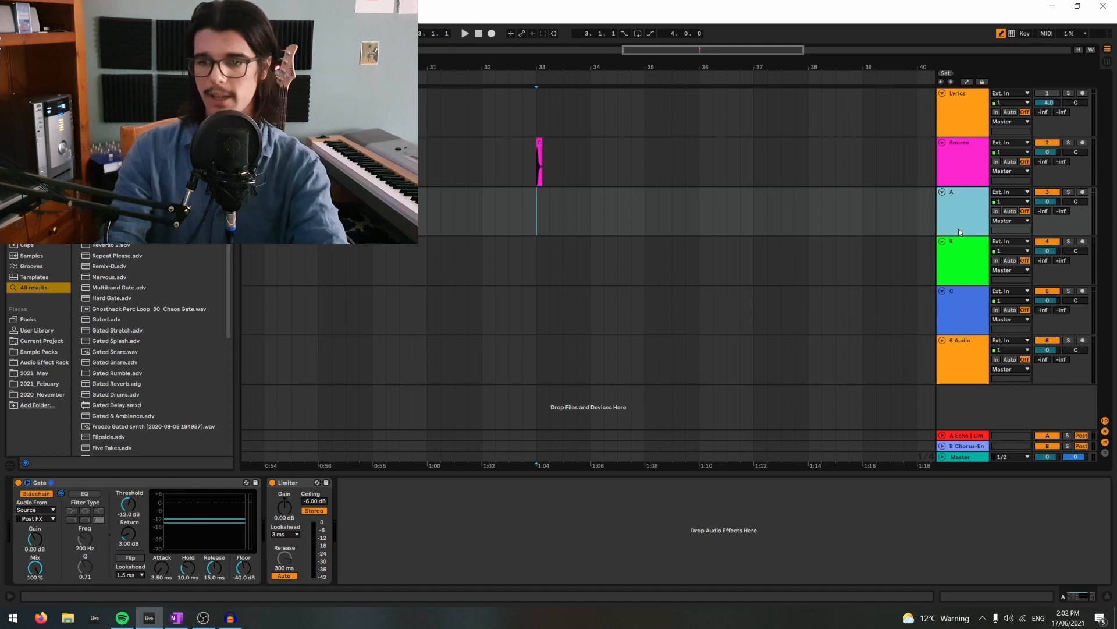
key("space")
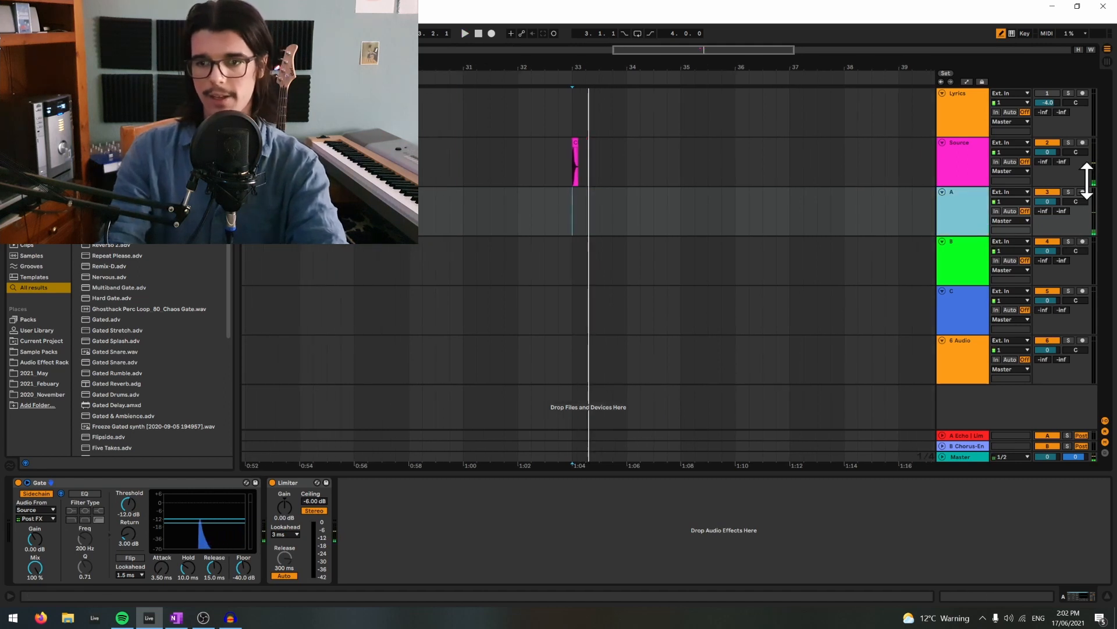
left_click(1069, 191)
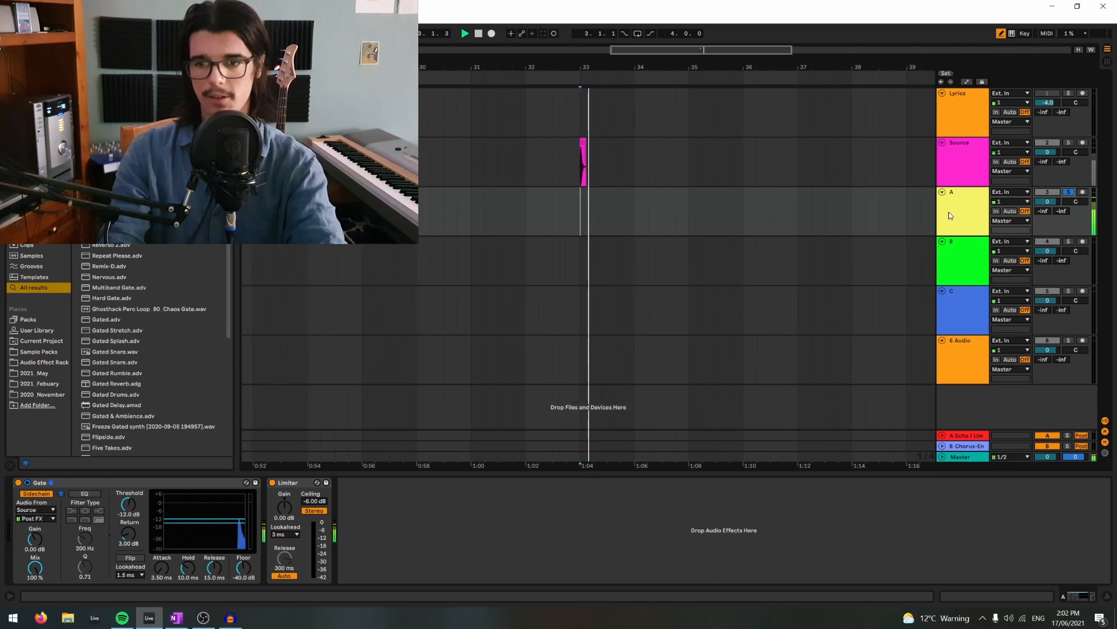
- Try Post Mixer as the sidechain tap point of track A's Gate and return it to Post FX
left_click(34, 518)
left_click(38, 545)
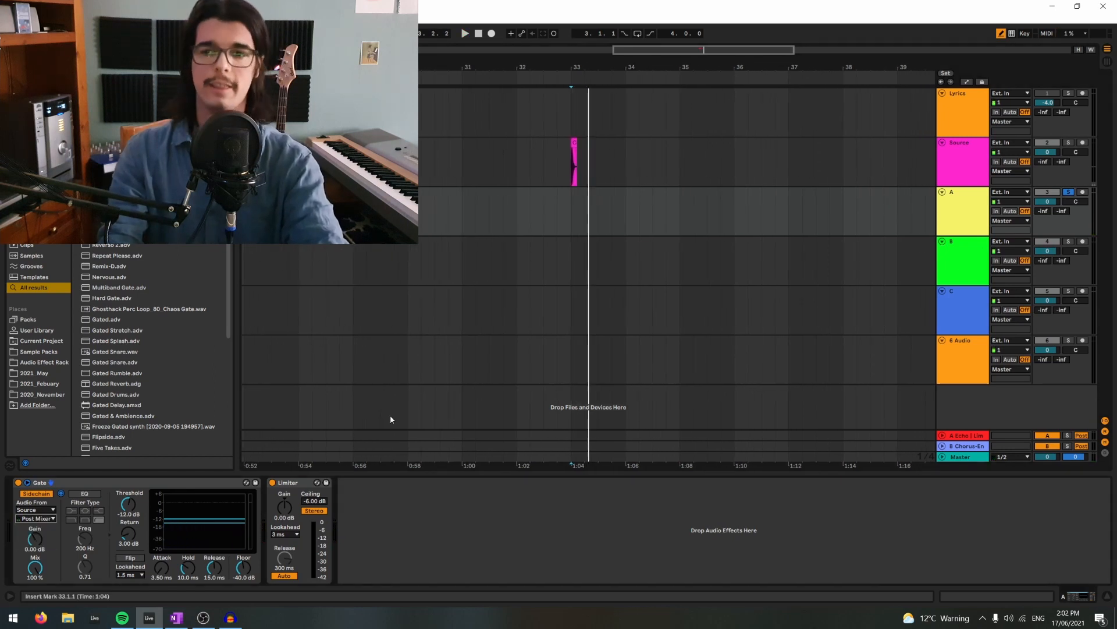
left_click(35, 518)
left_click(39, 533)
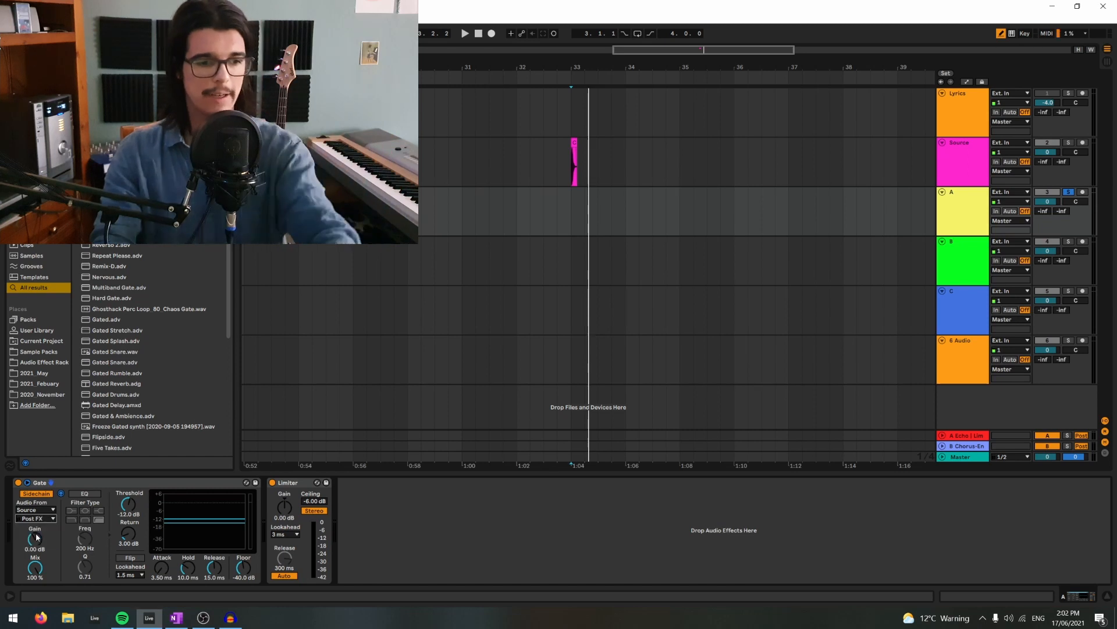
- Examine the Source track's volume control and the S, A, B, C routing sketch in OneNote
left_click(982, 181)
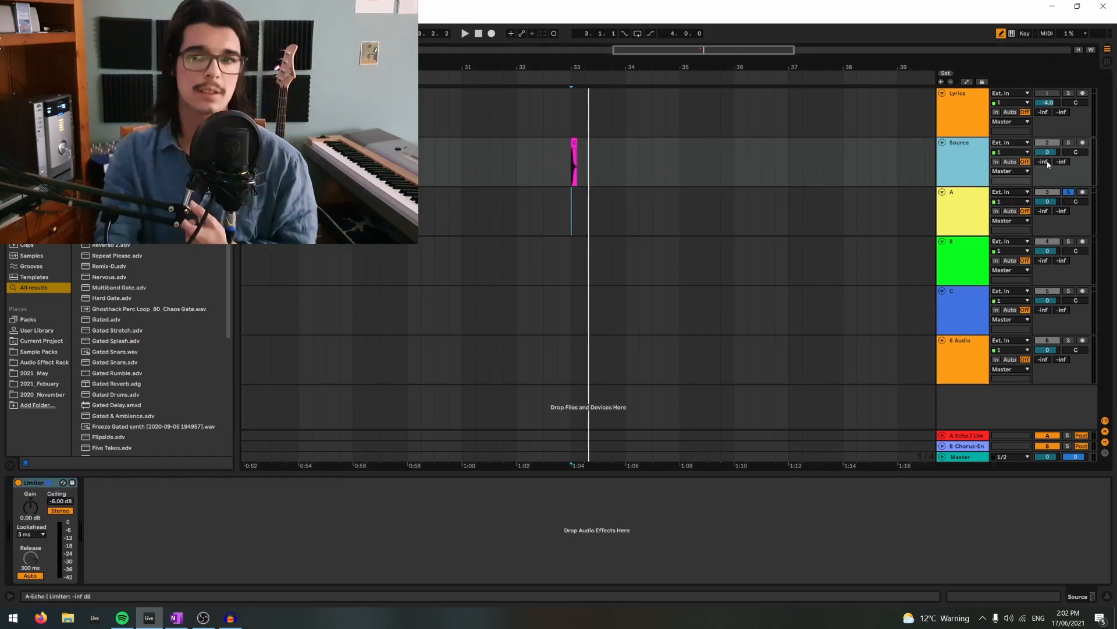
mouse_move(1048, 152)
left_mouse_down()
mouse_move(1048, 174)
mouse_move(1047, 152)
left_mouse_up()
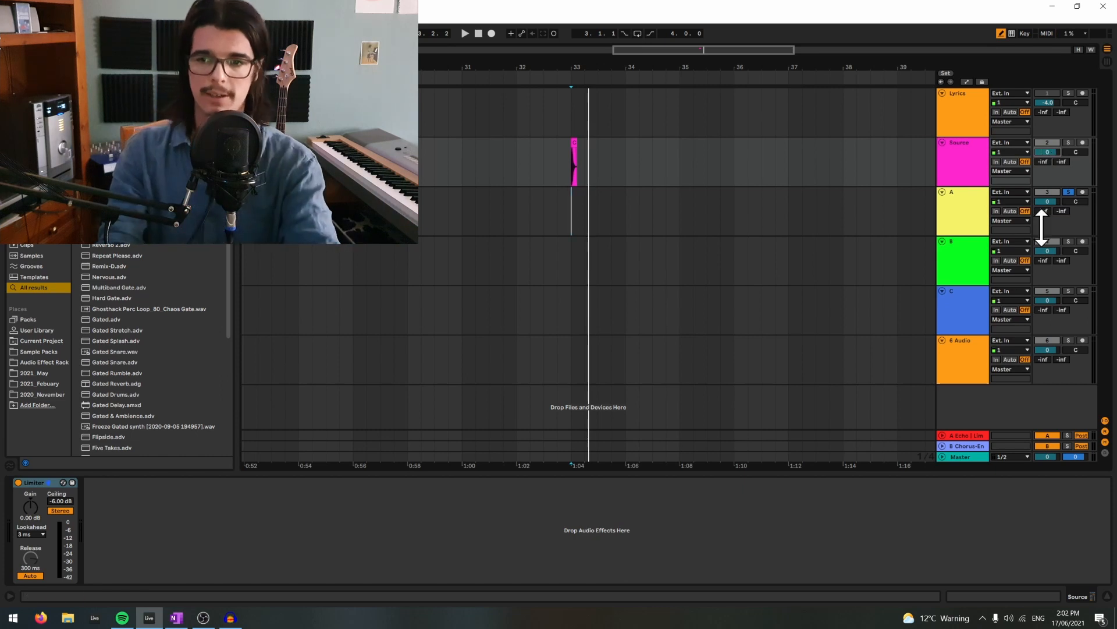
key("alt+Tab")
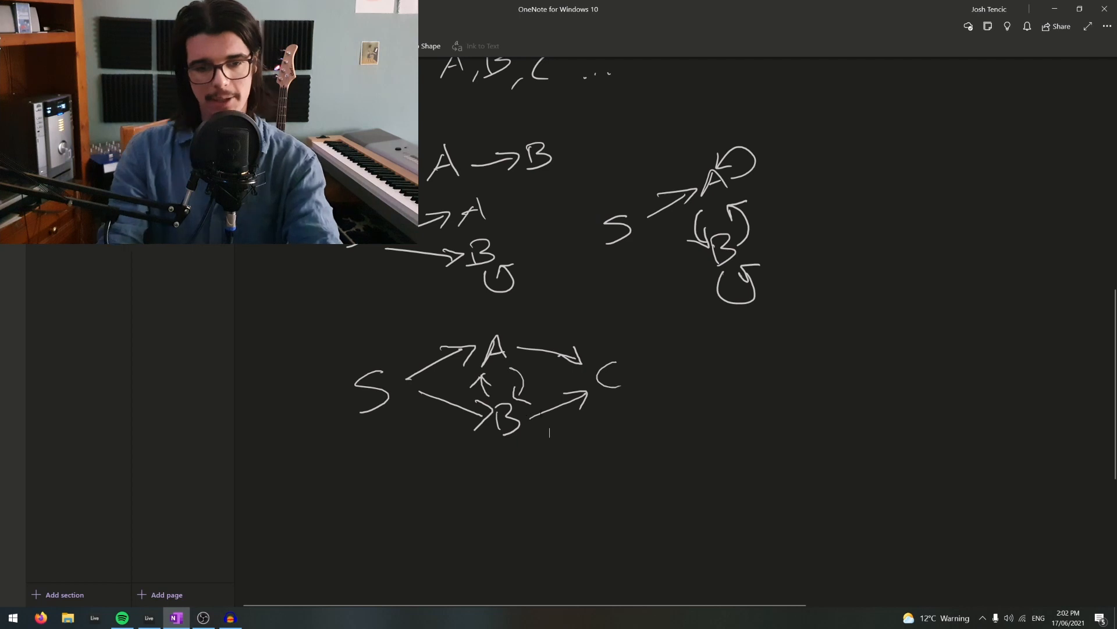
key("alt+Tab")
- Copy track A's sidechained Gate onto track B ahead of its Limiter, and solo B with a two-bar loop from bar 33
left_click(616, 225)
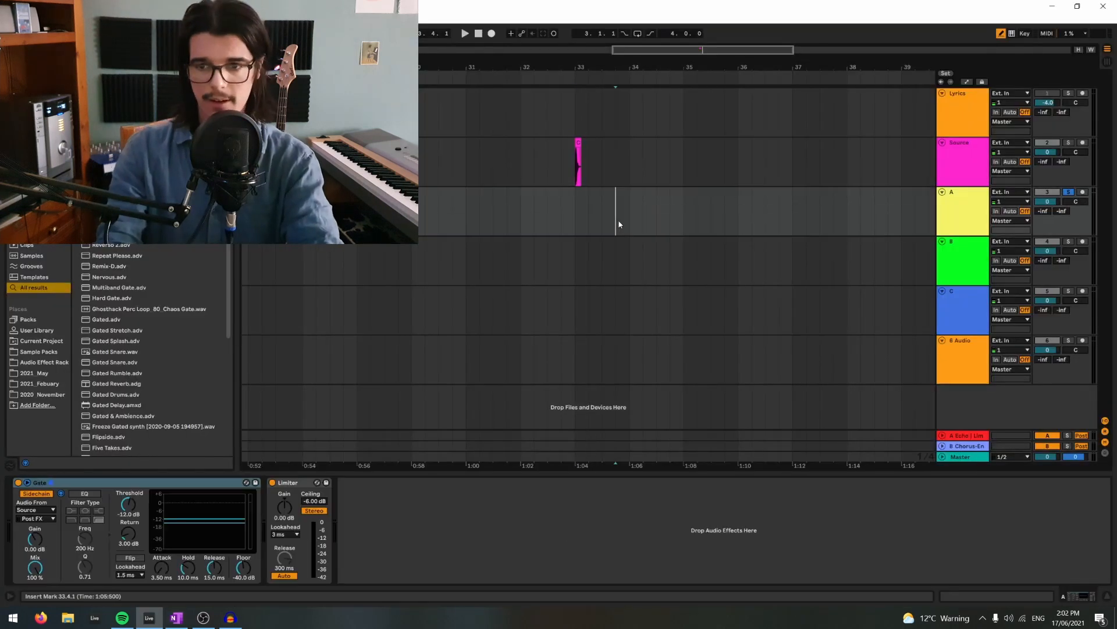
left_click(615, 267)
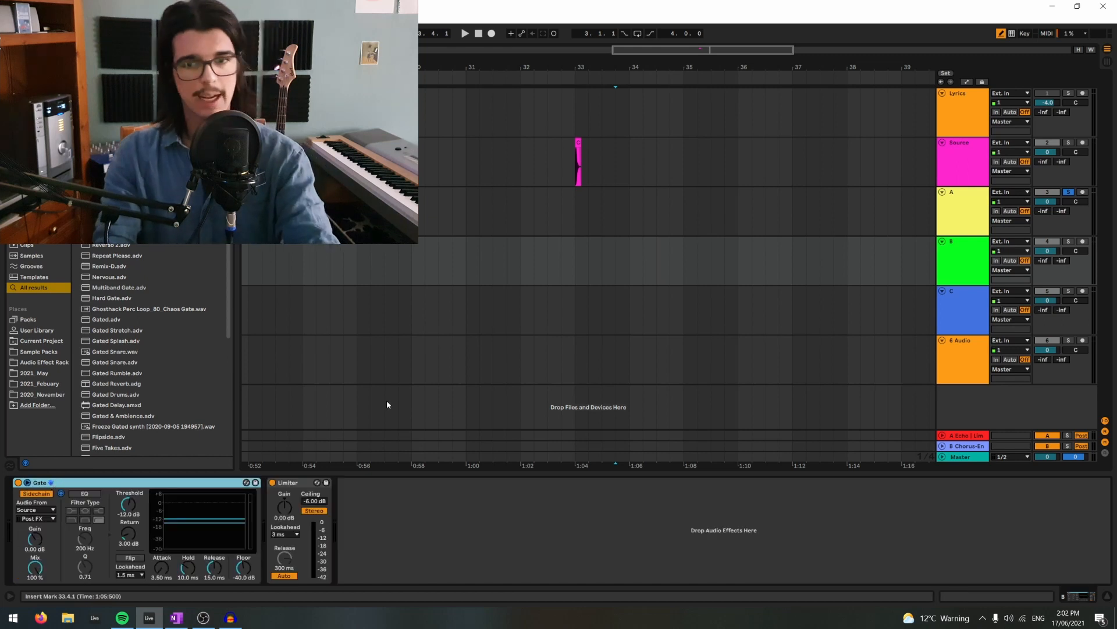
key("alt+Tab")
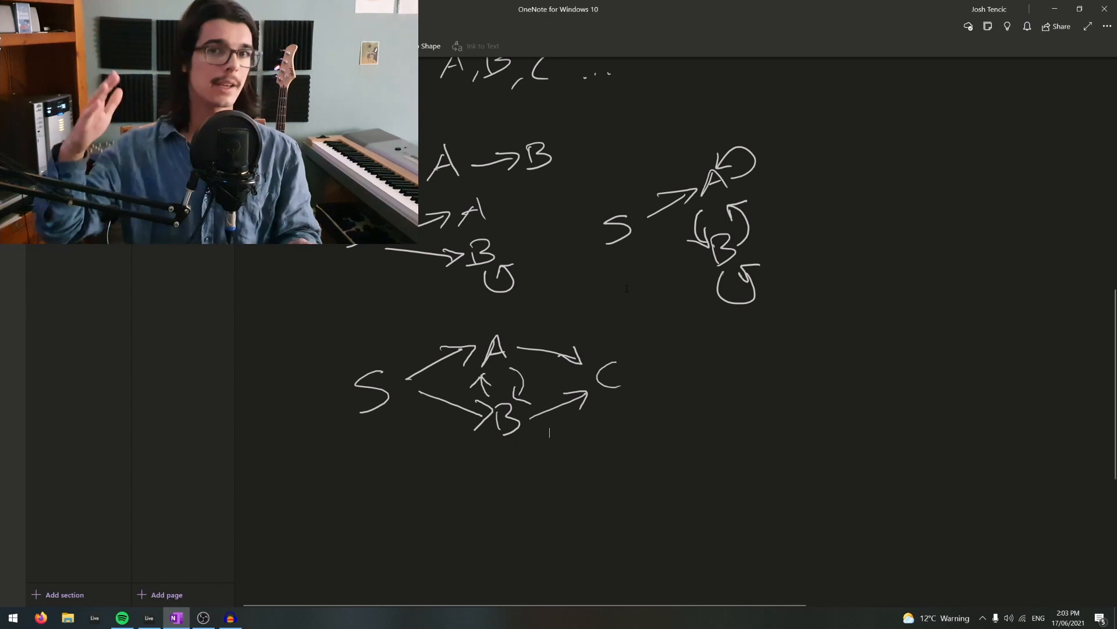
key("alt+Tab")
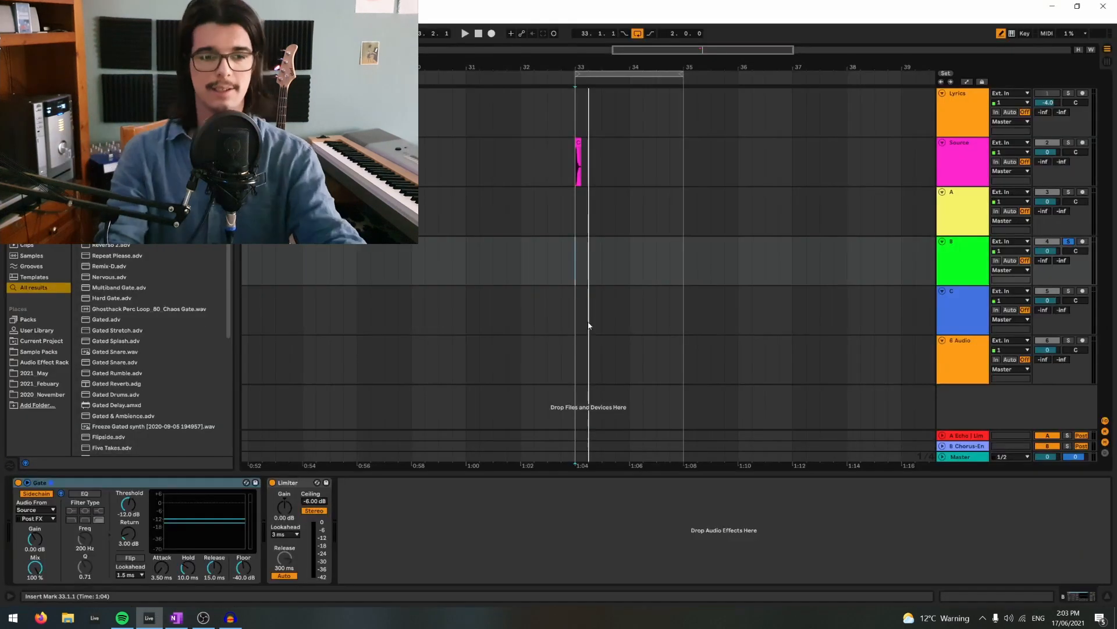
left_click(192, 482)
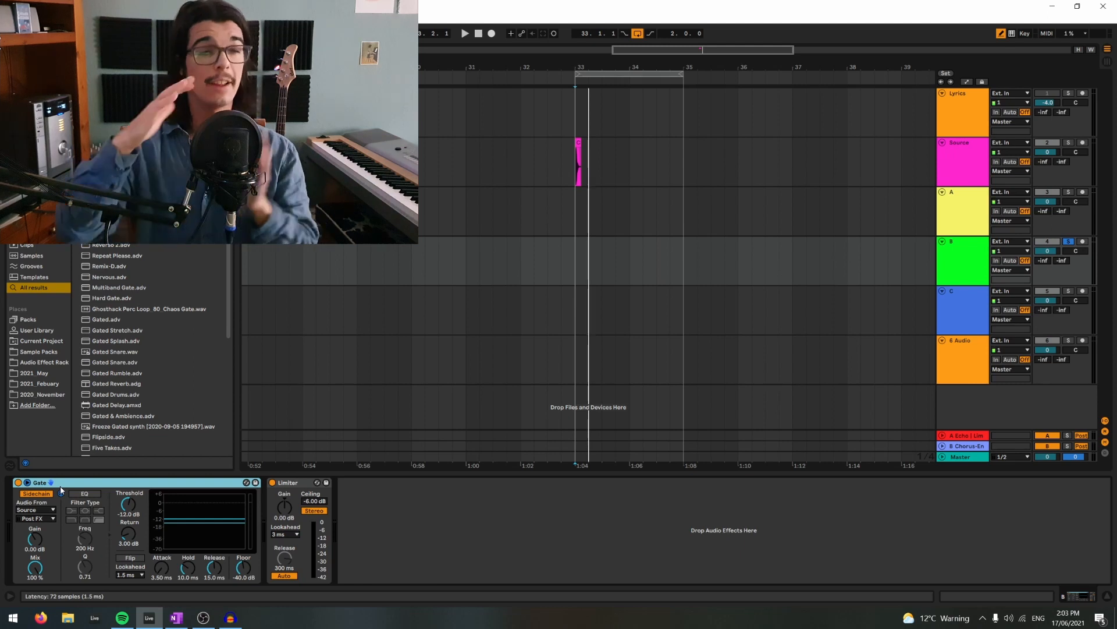
- Group the Gate on track A into an Audio Effect Rack
left_click(635, 223)
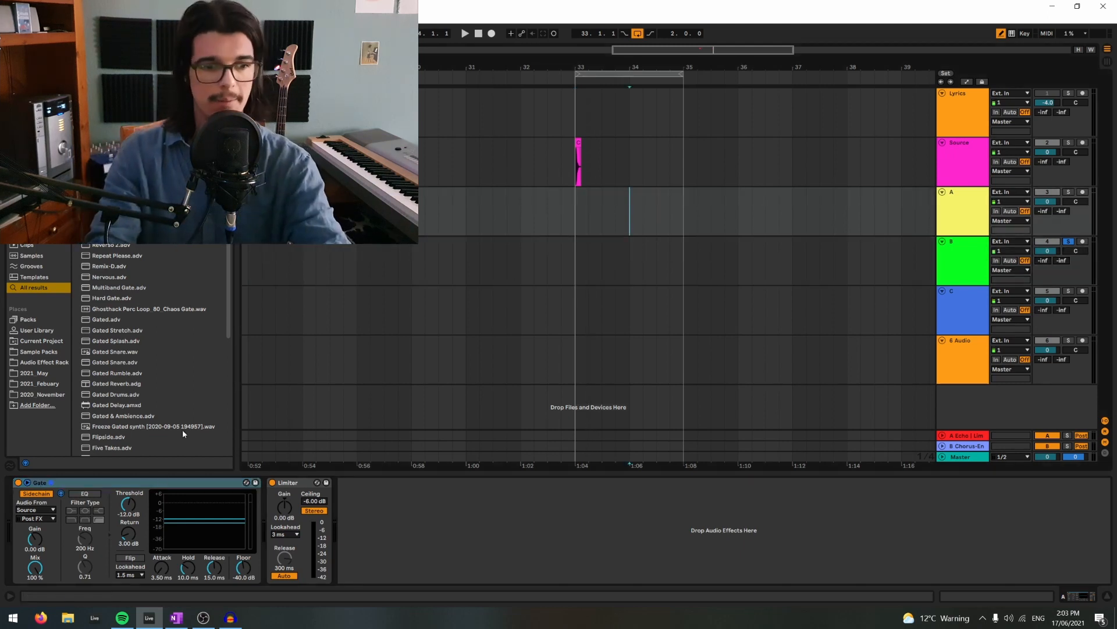
left_click(159, 481)
key("ctrl+g")
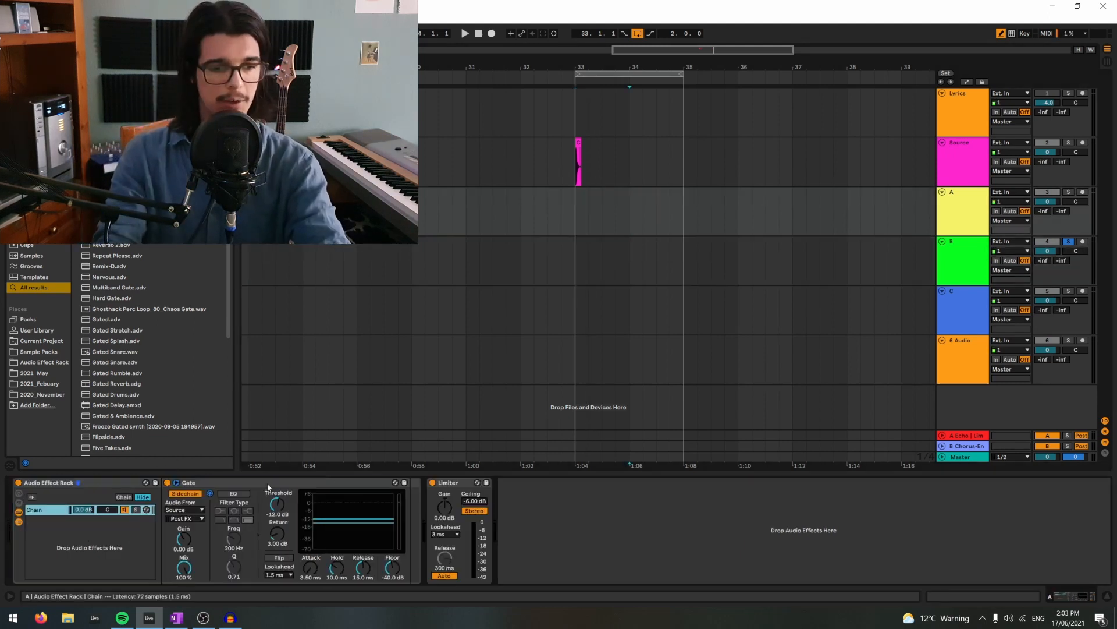
- Duplicate the chain in track A's Audio Effect Rack and name the two chains Source and B
left_click(38, 505)
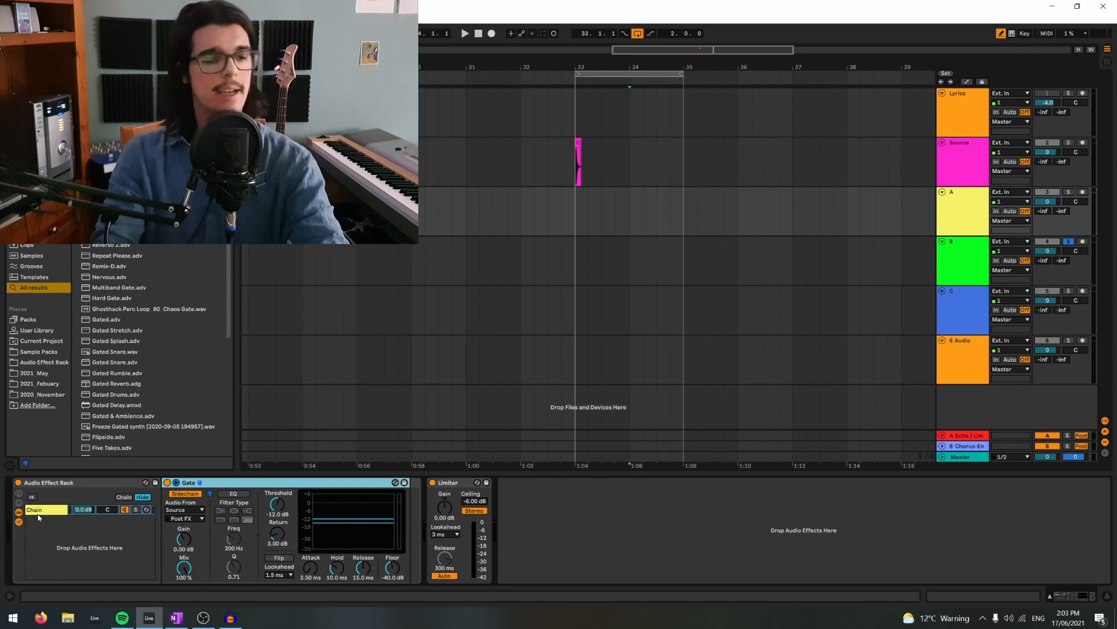
right_click(45, 509)
left_click(58, 412)
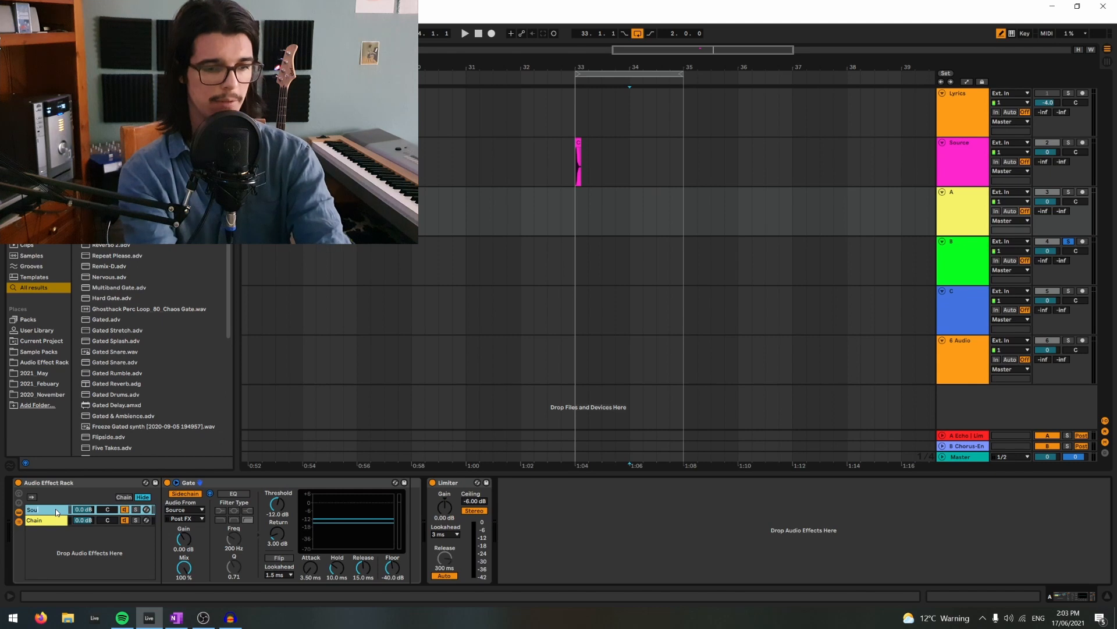
left_click(56, 521)
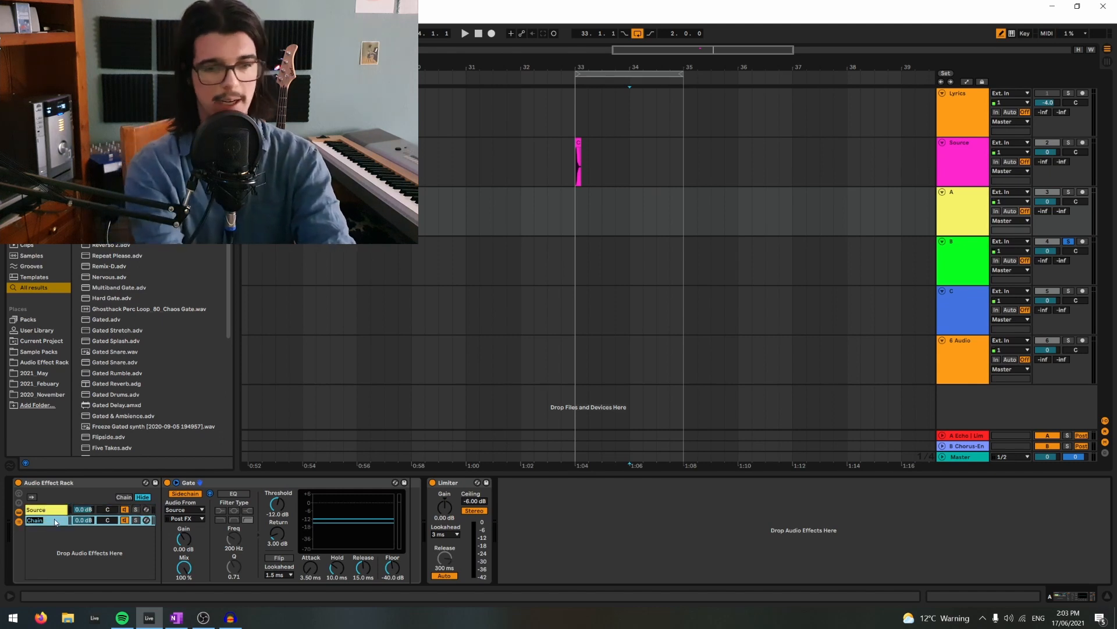
- Sidechain the Gate in track A's B chain from track B, tapped at Post FX
left_click(185, 509)
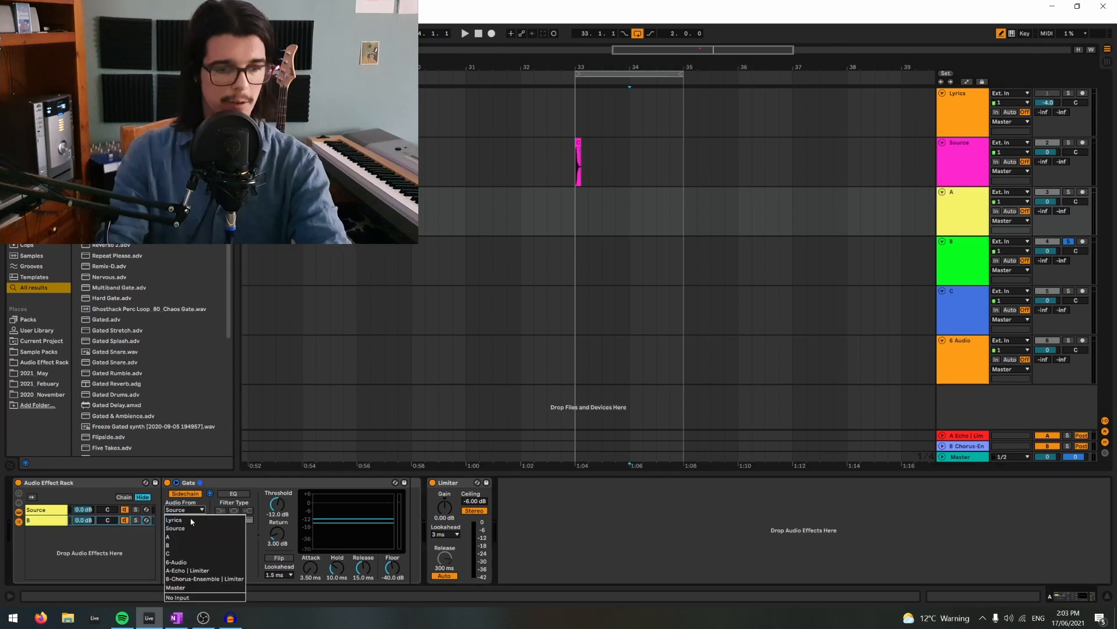
left_click(185, 544)
left_click(185, 518)
left_click(185, 519)
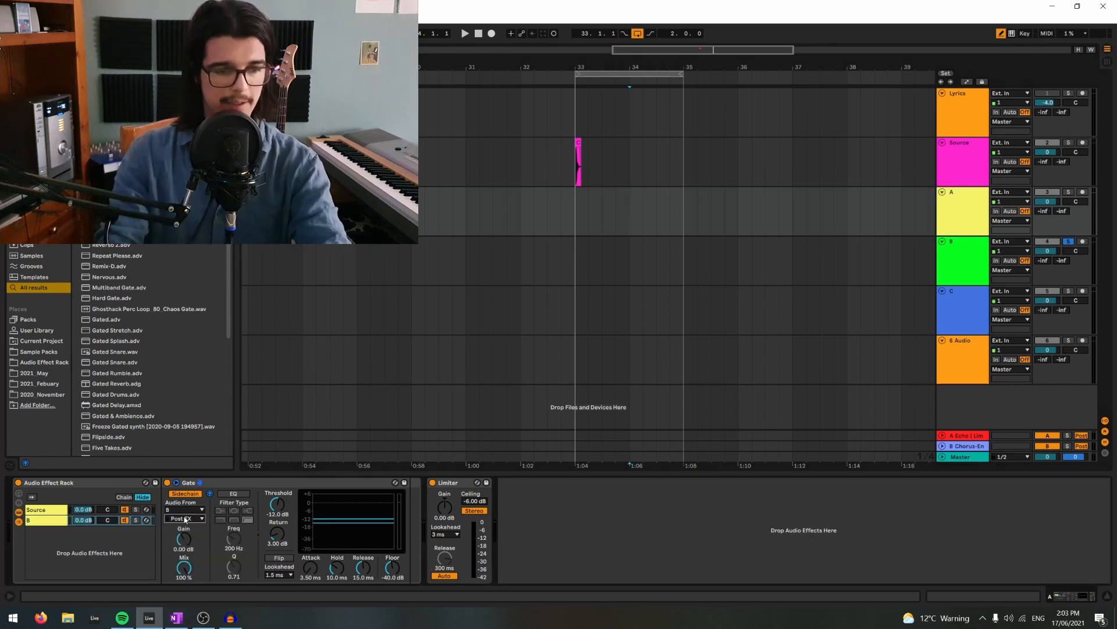
- Solo track A, play the loop from bar 33 and audition the rack's Source and B chains in solo
left_click(579, 201)
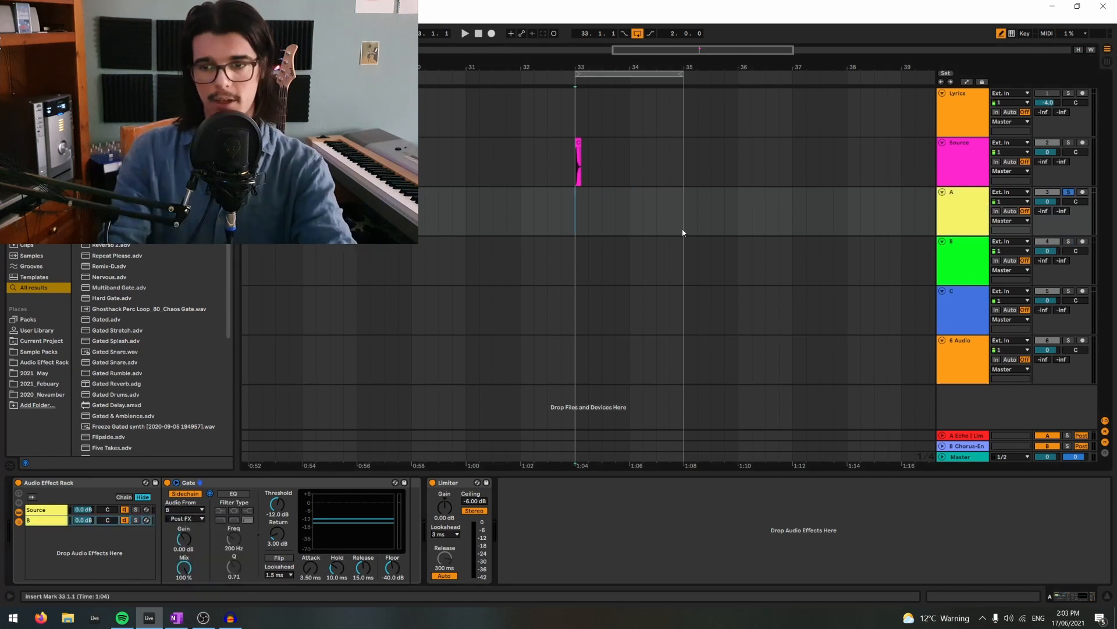
key("space")
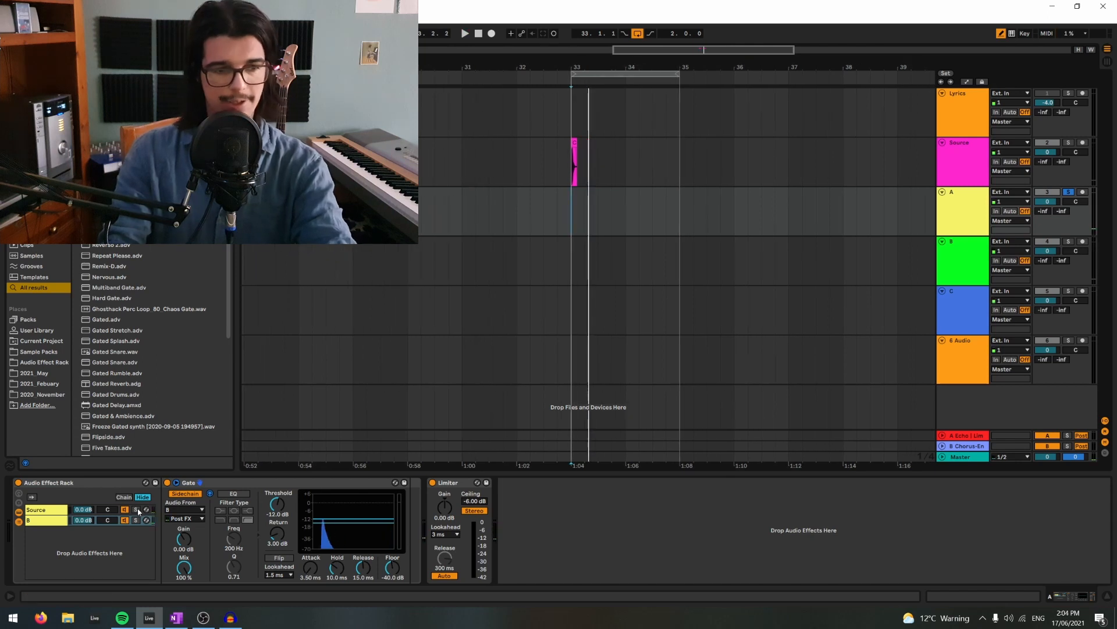
left_click(136, 510)
left_click(136, 520)
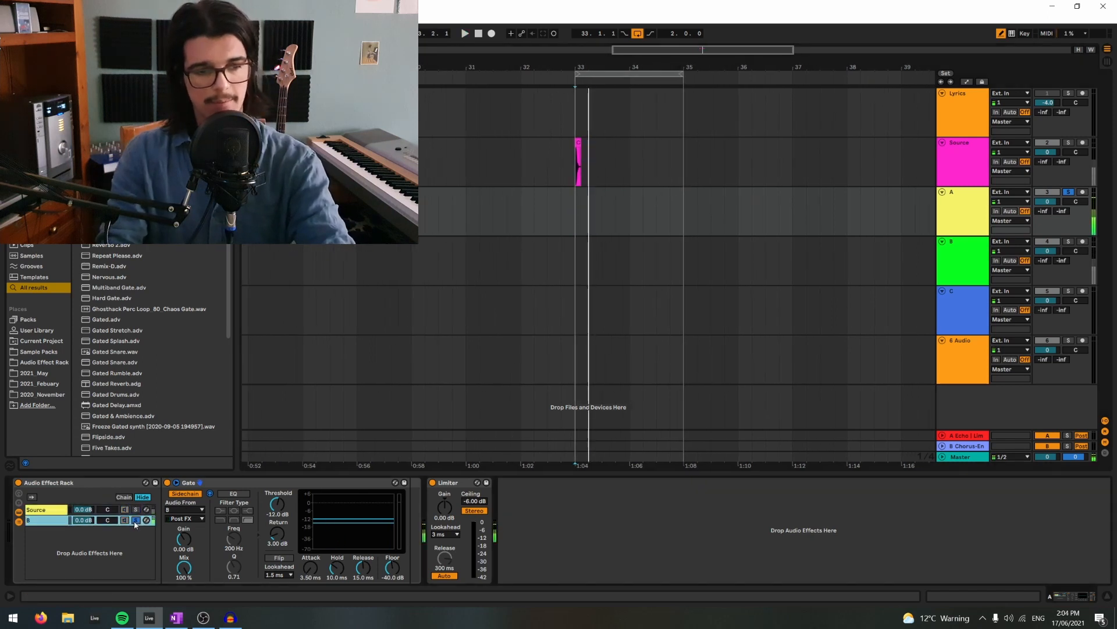
- Group track B's Gate into a rack with chains Source and A, sidechain the A chain from track A, and play B soloed
left_click(950, 254)
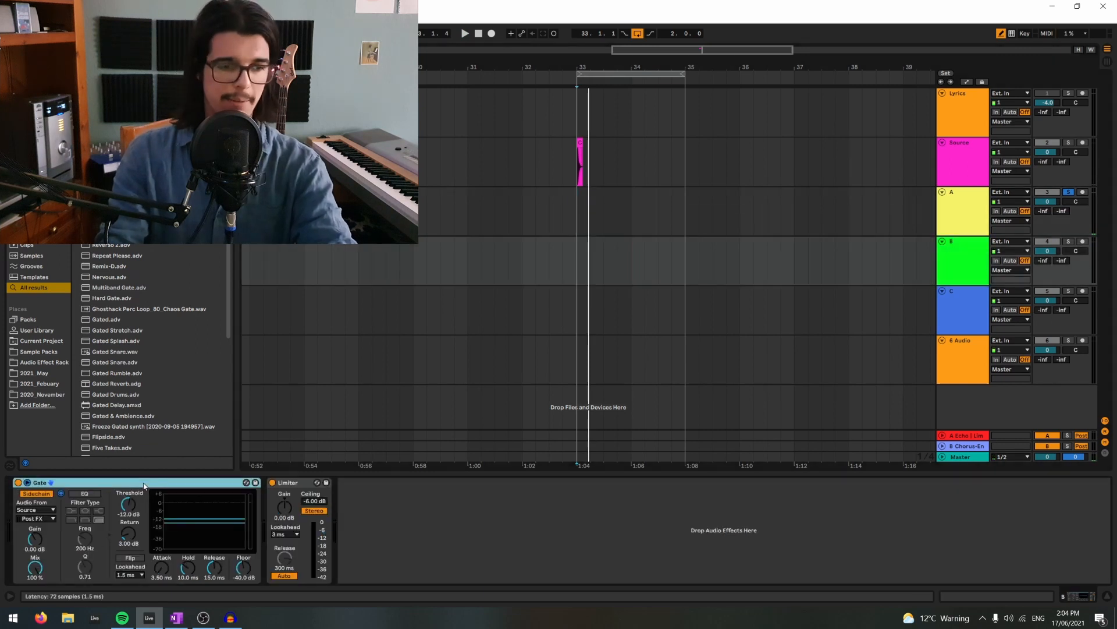
key("ctrl+g")
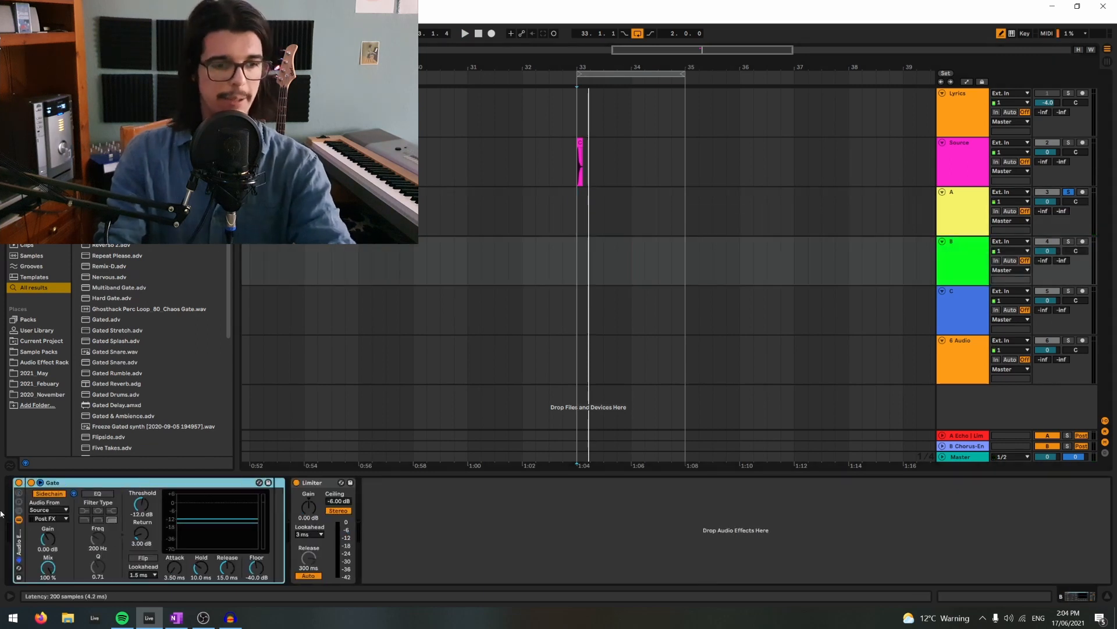
key("space")
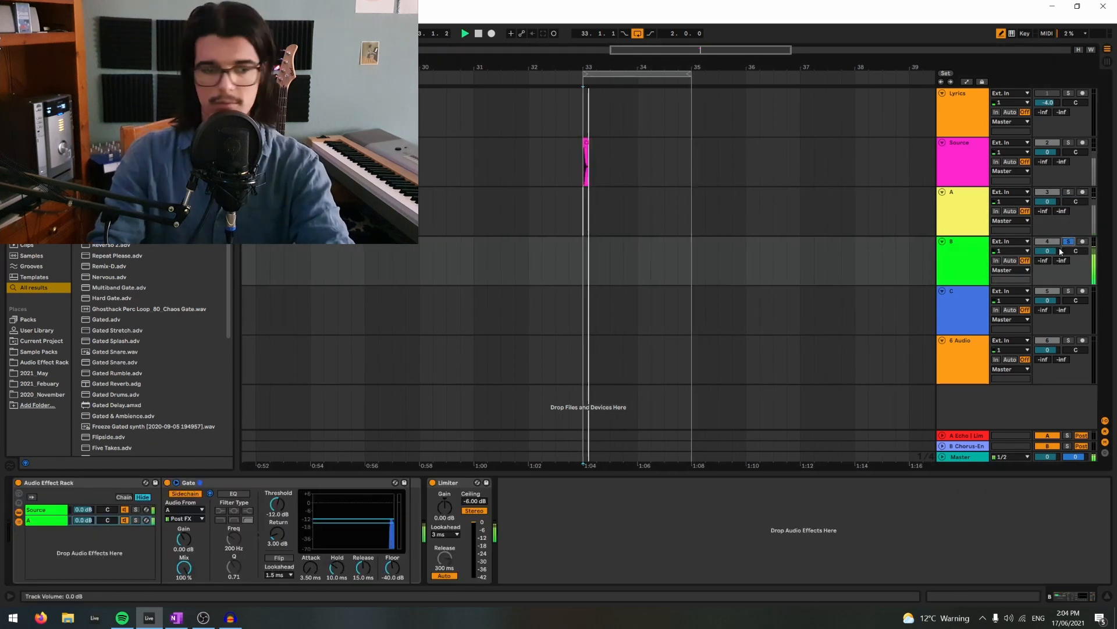
key("space")
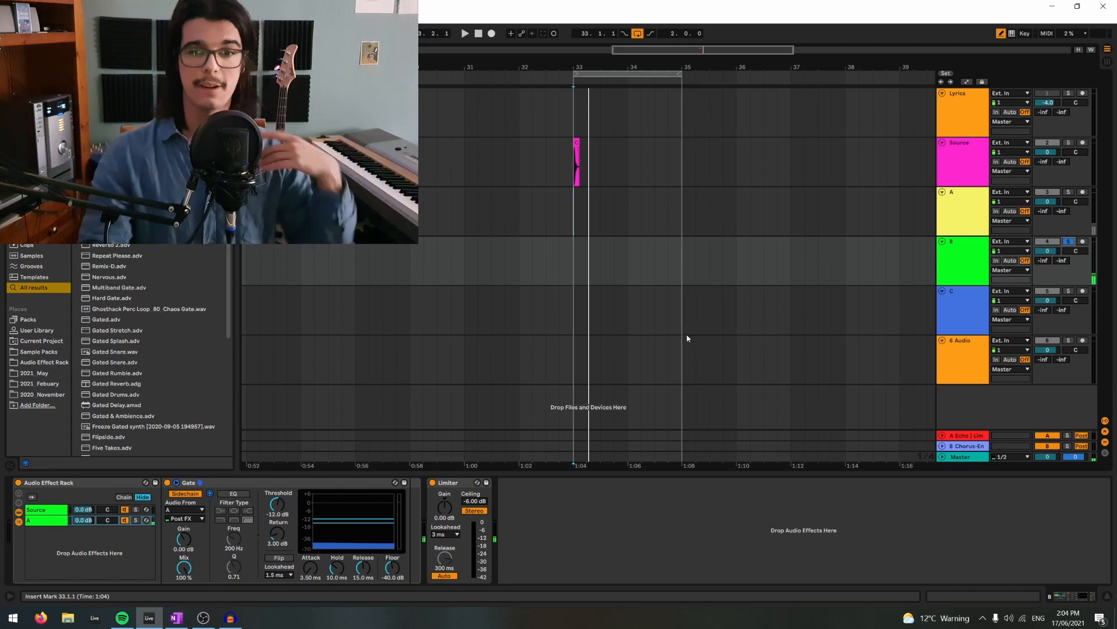
- Examine the OneNote sketch in which A and B feed each other and both feed C, and return to Ableton Live
key("alt+Tab")
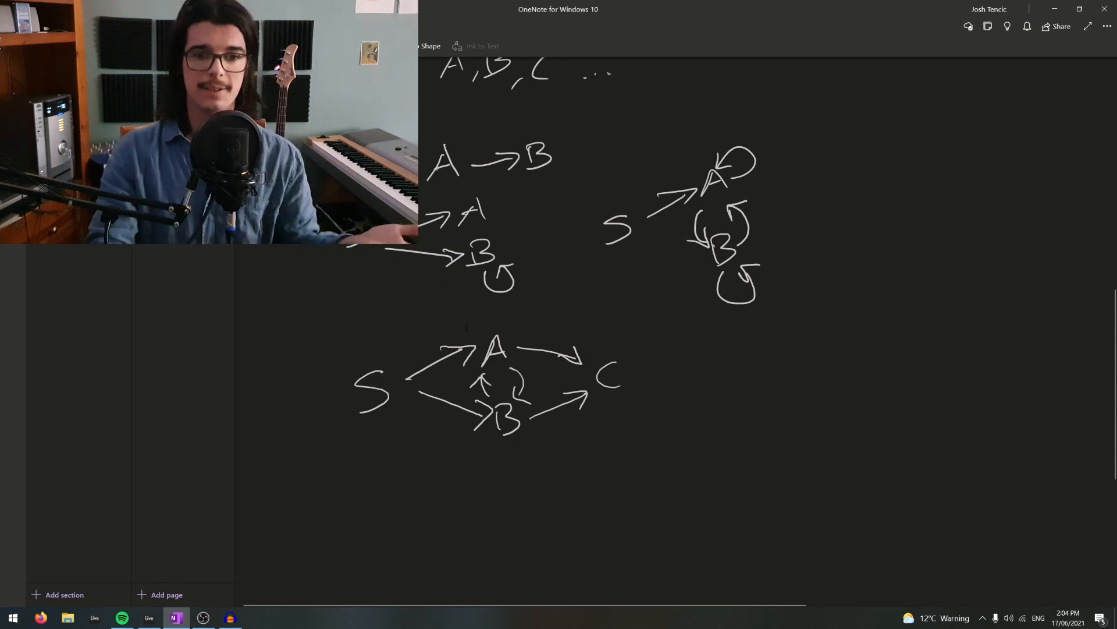
left_click_drag(462, 325, 594, 491)
left_click(530, 467)
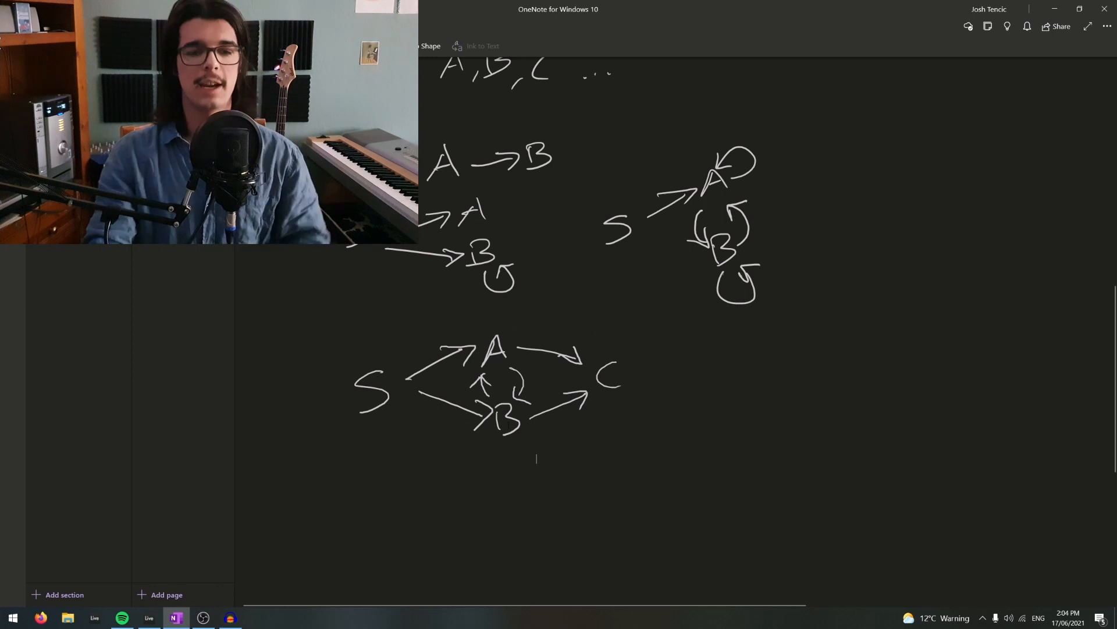
key("alt+Tab")
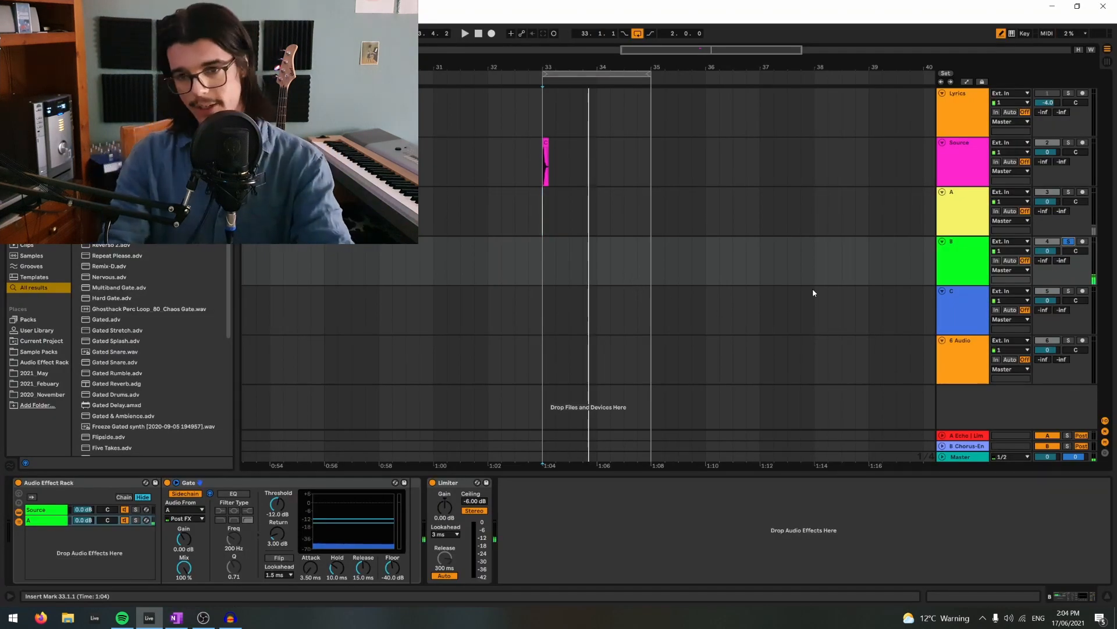
- Paste the Gate ahead of track C's Limiter and sidechain it from track A at Post FX, with C soloed
left_click(975, 299)
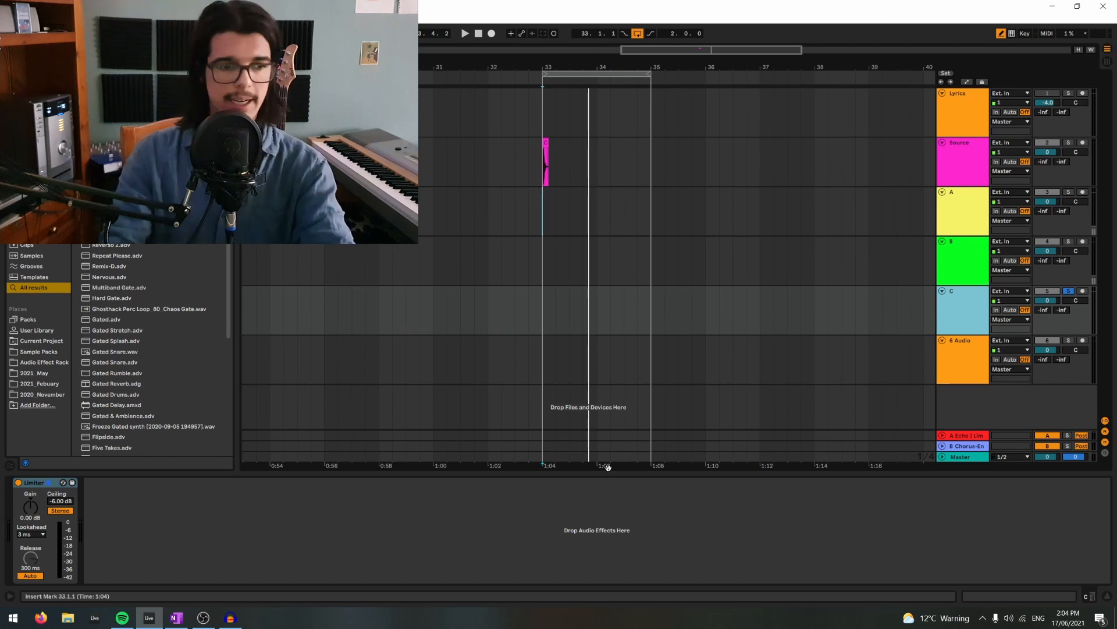
key("ctrl+v")
left_click(27, 482)
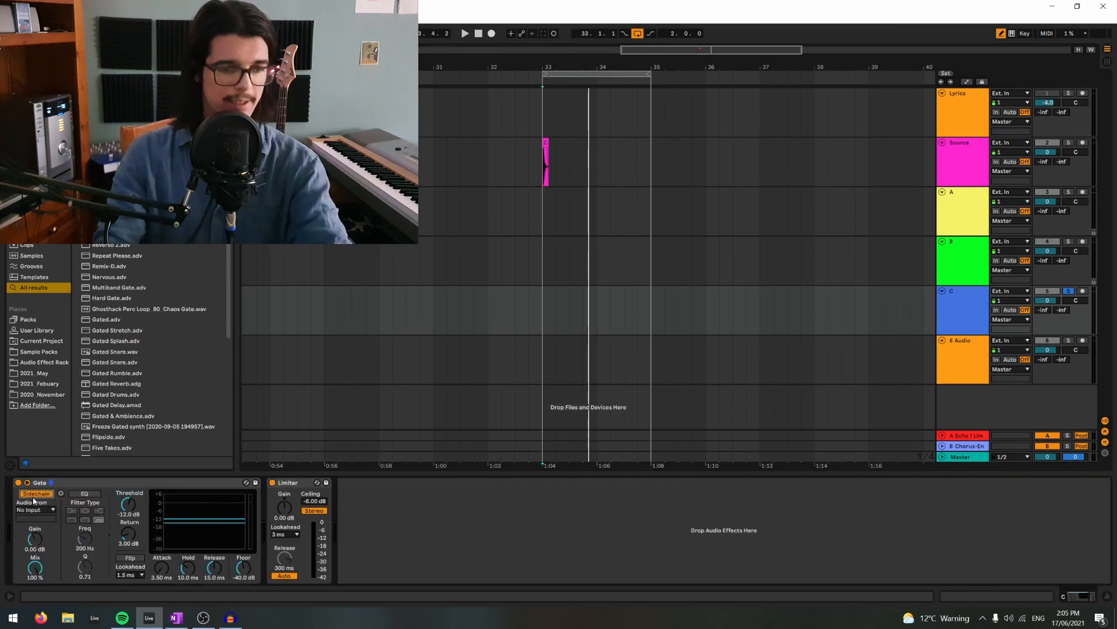
left_click(35, 509)
left_click(36, 517)
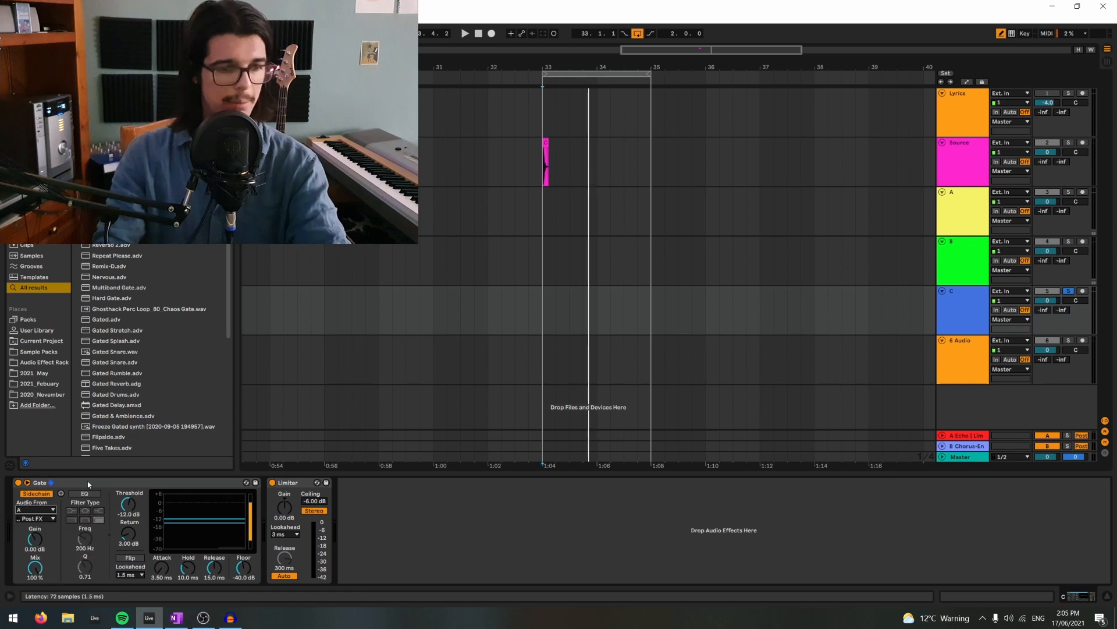
- Group track C's Gate into an Audio Effect Rack, duplicate its chain and sidechain the second chain's Gate from track B
left_click(41, 483)
key("ctrl+g")
left_click(18, 512)
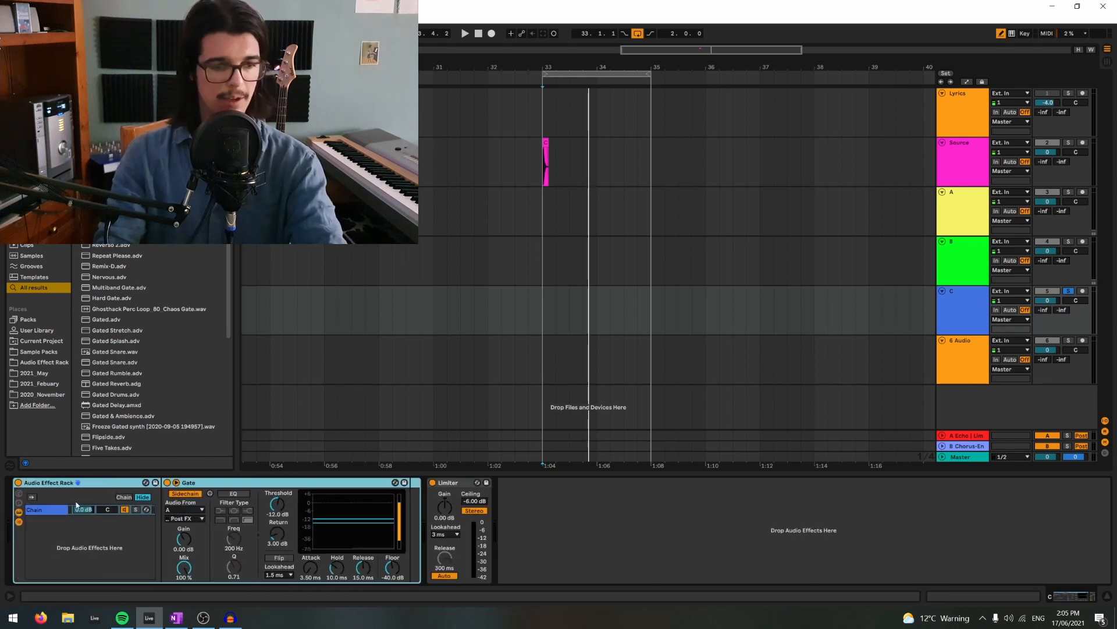
right_click(63, 510)
left_click(106, 414)
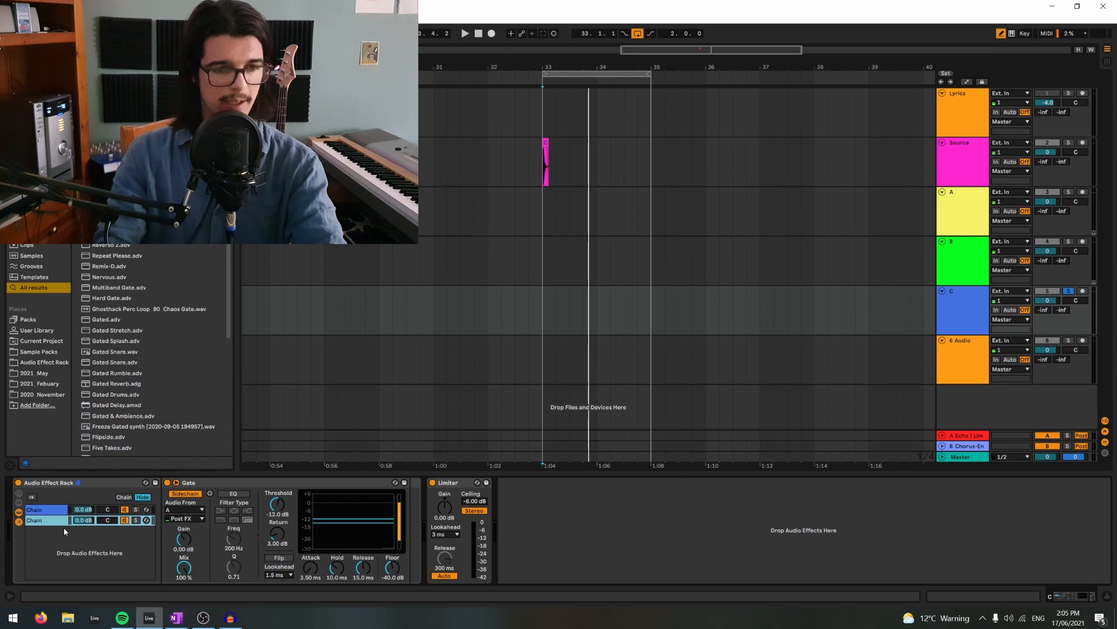
left_click(175, 512)
left_click(180, 549)
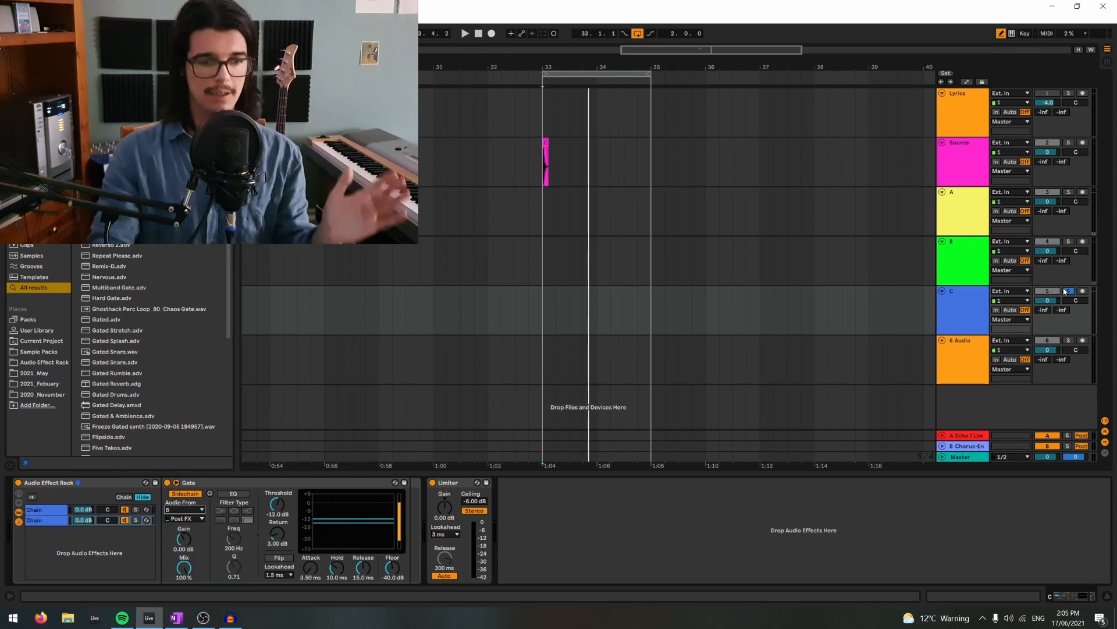
- Audition track C's two chains, clear the solo and lower the Gate gain in track A's B chain to about -3.69 dB
left_click(996, 309)
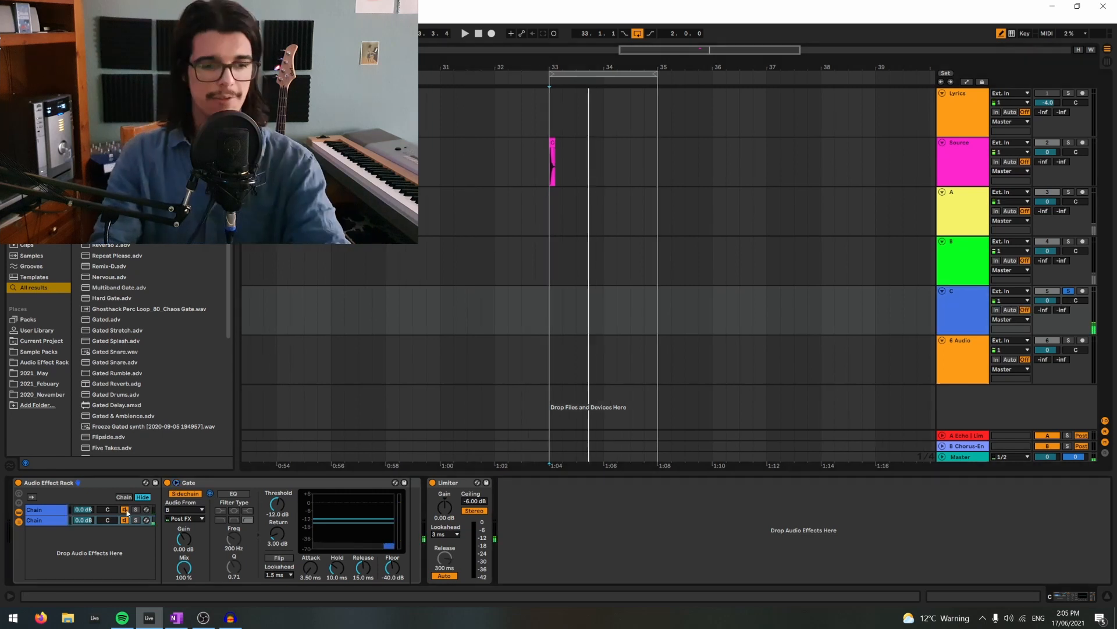
left_click(61, 512)
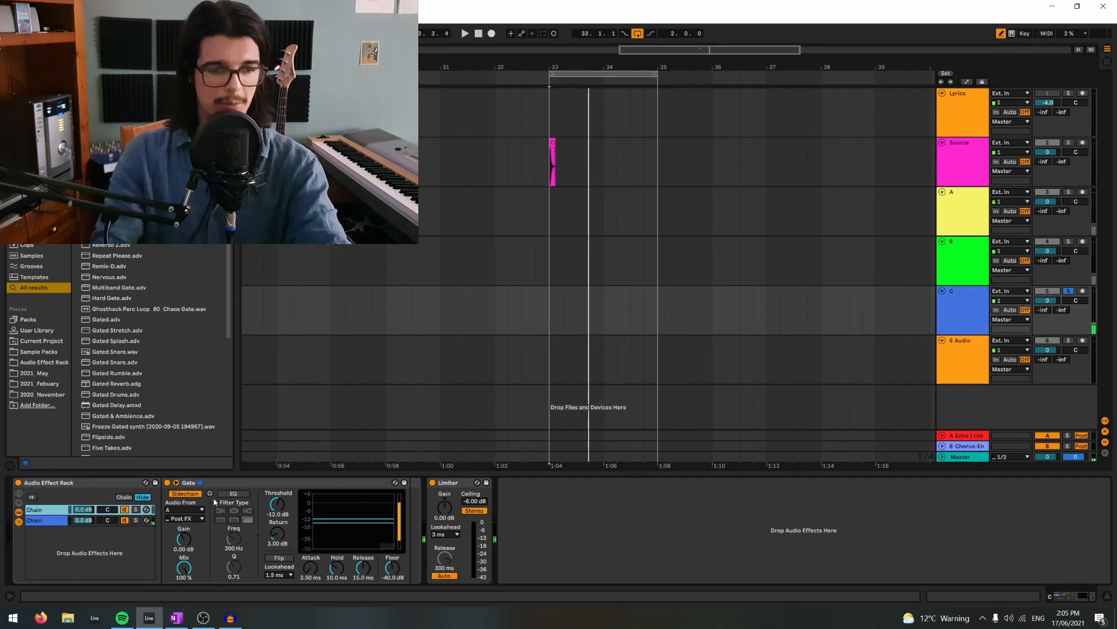
key("space")
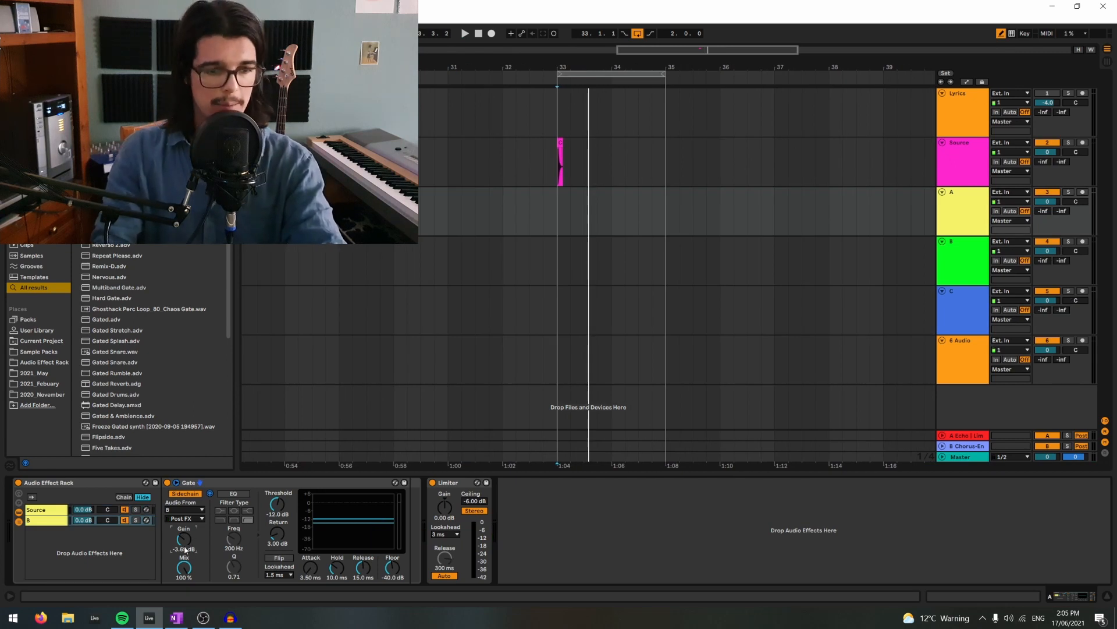
- Insert an Echo ahead of track A's Limiter, with Dry/Wet at 100% and Feedback at 0%
key("alt+Tab")
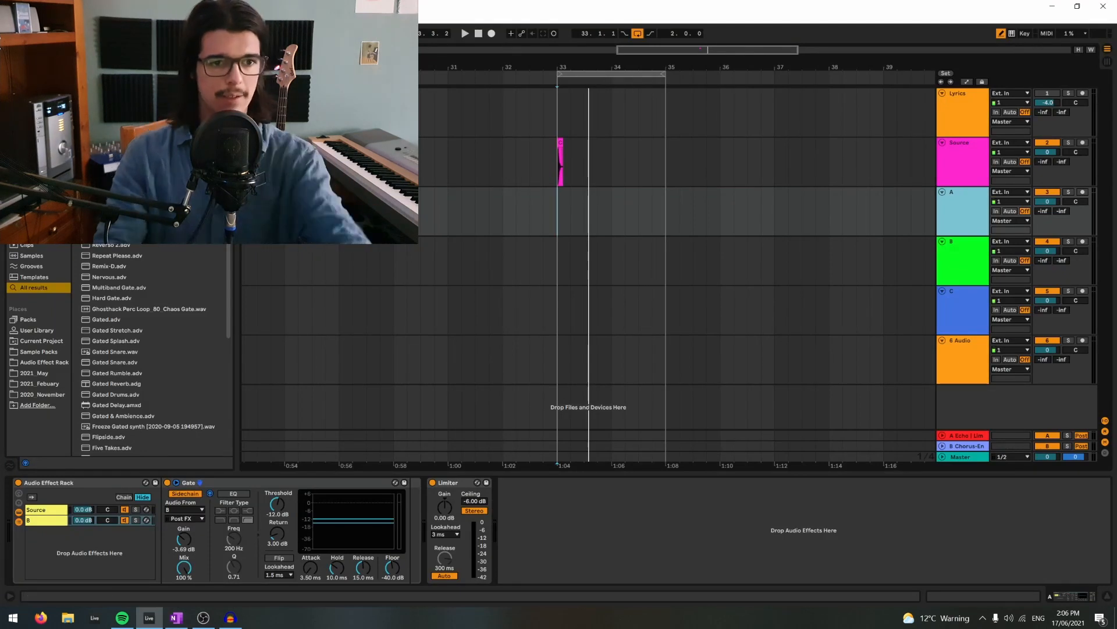
key("ctrl+z")
left_click(227, 50)
left_click(33, 106)
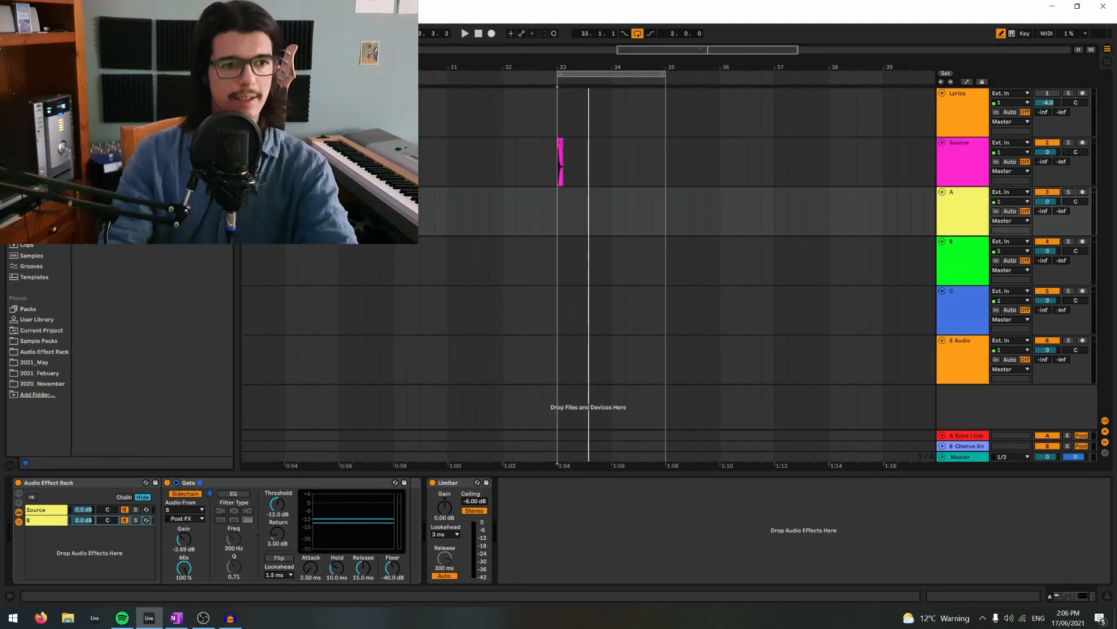
left_click(33, 117)
left_click(33, 127)
left_click_drag(111, 223, 420, 517)
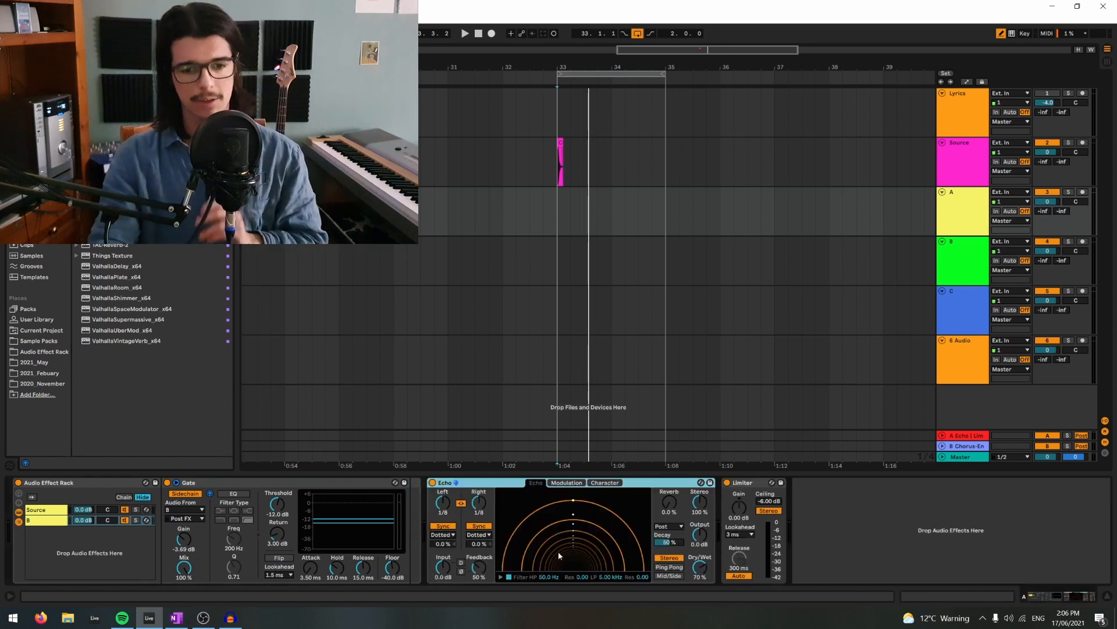
left_click_drag(697, 582, 697, 579)
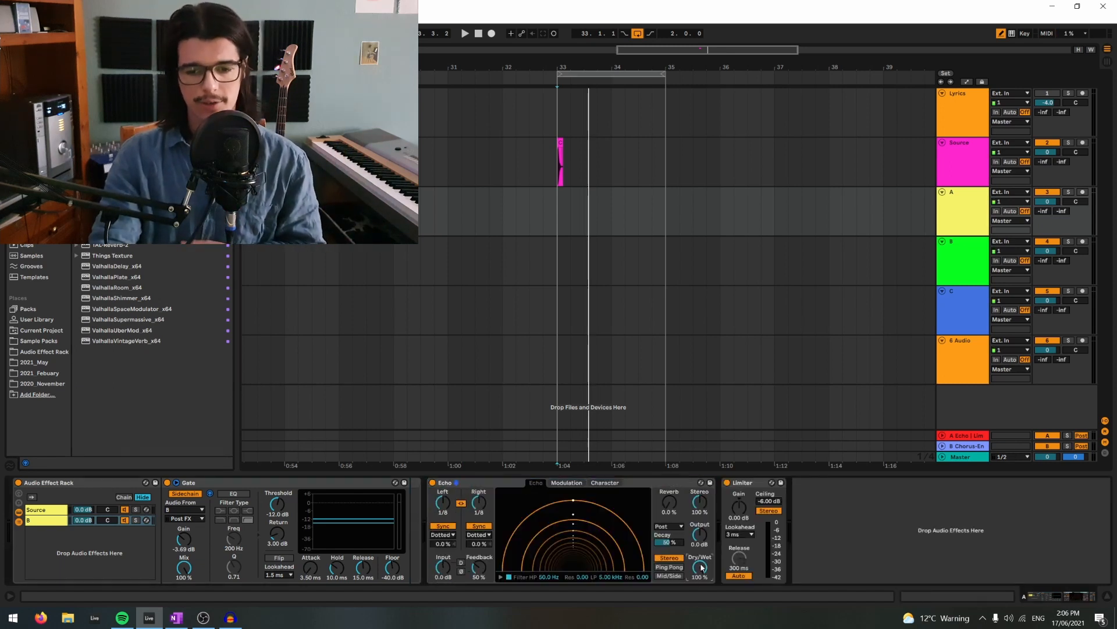
left_click_drag(476, 572, 477, 601)
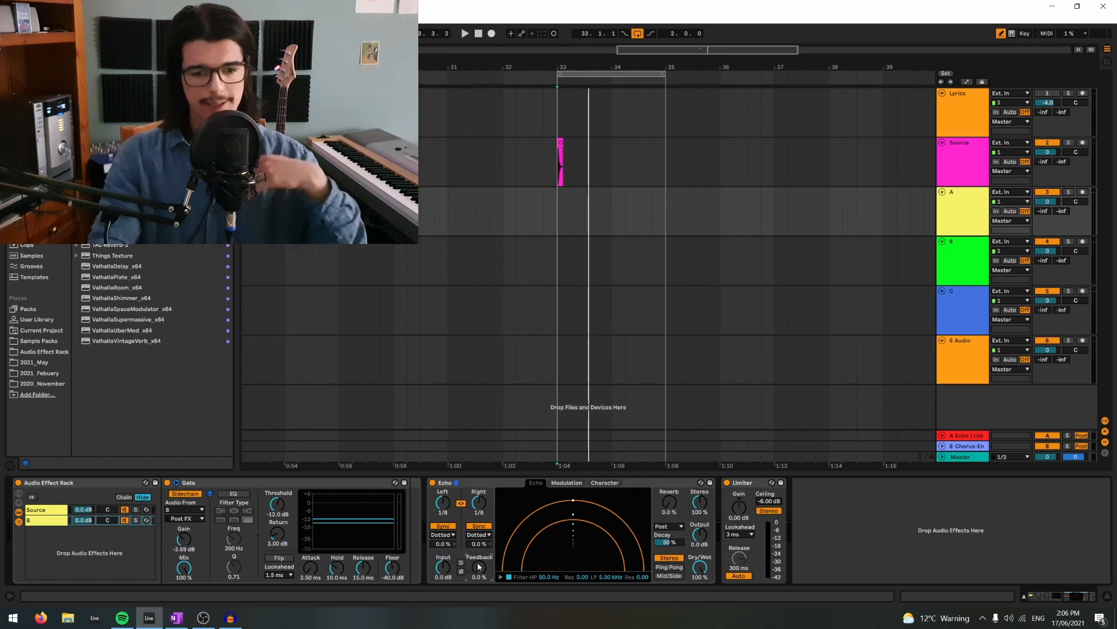
- Lower the Gate gain in track A's B chain to about -11.2 dB and play the loop from bar 33
left_click(565, 211)
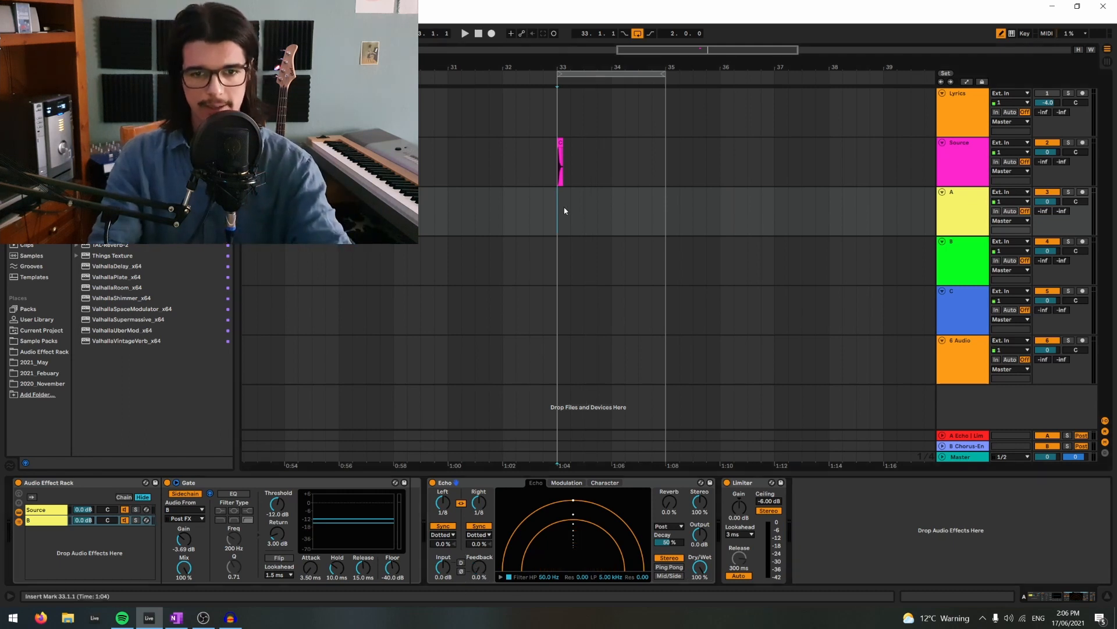
key("space")
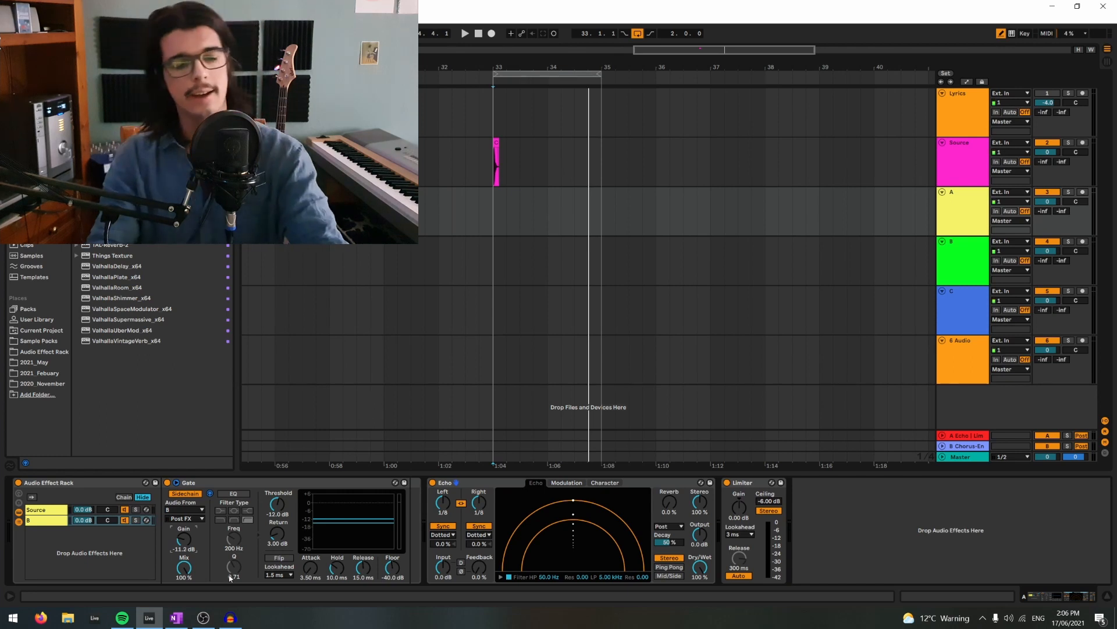
key("space")
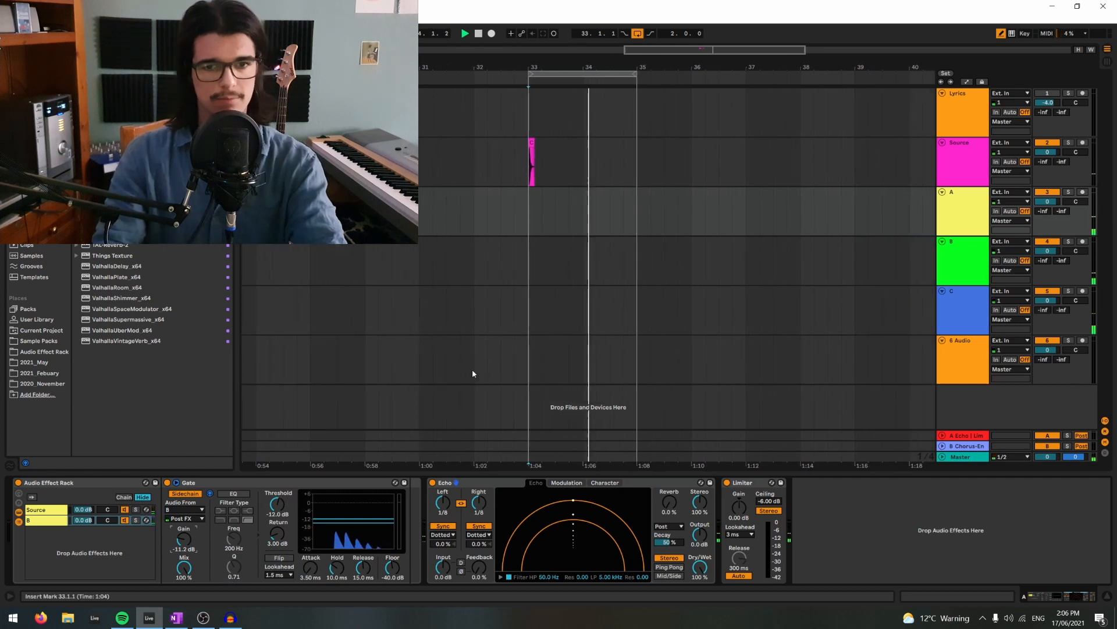
- Add a Frequency Shifter ahead of track B's Limiter, raise its Fine shift to about 67.6 Hz and play the loop
key("Down")
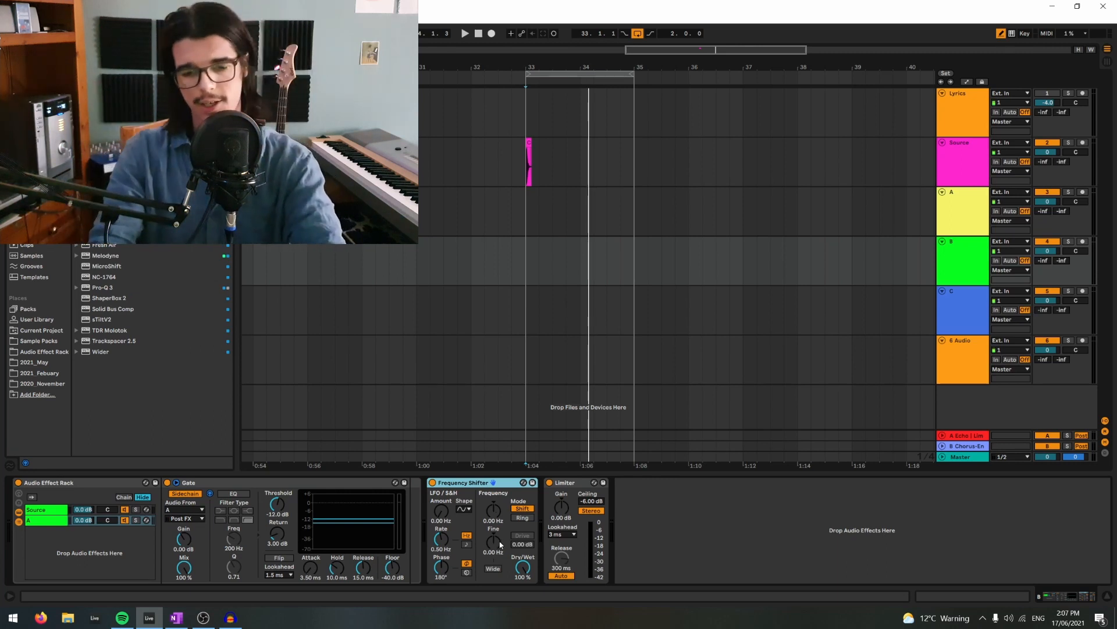
left_click_drag(499, 541, 498, 524)
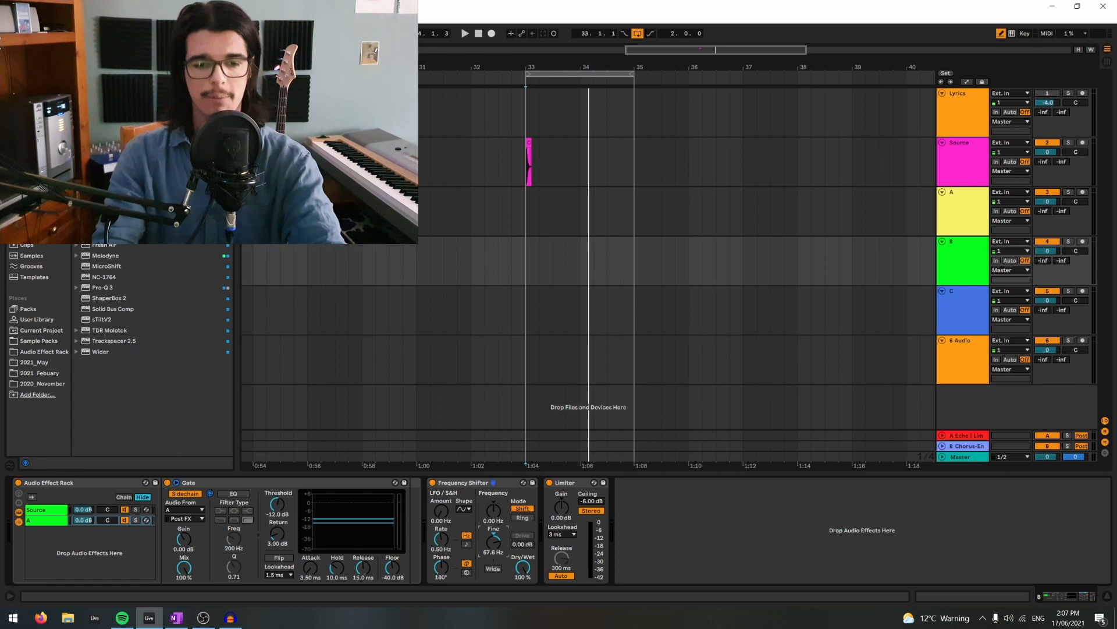
key("space")
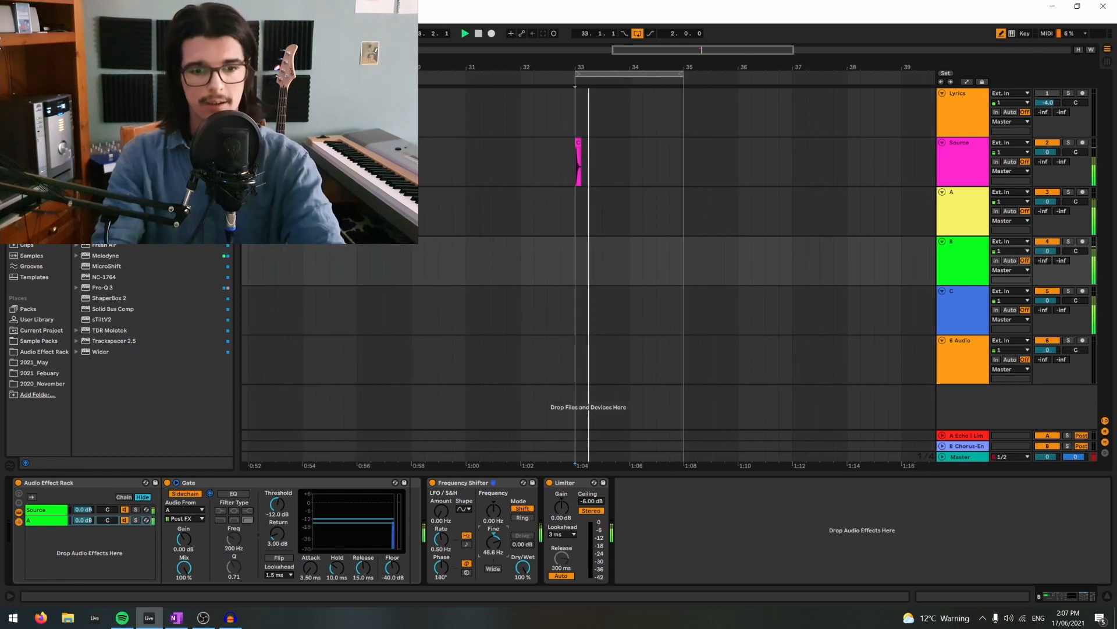
- Turn on Wide in track B's Frequency Shifter and bring the Spread down to about 1.37 Hz while auditioning the loop
left_click_drag(493, 541, 493, 528)
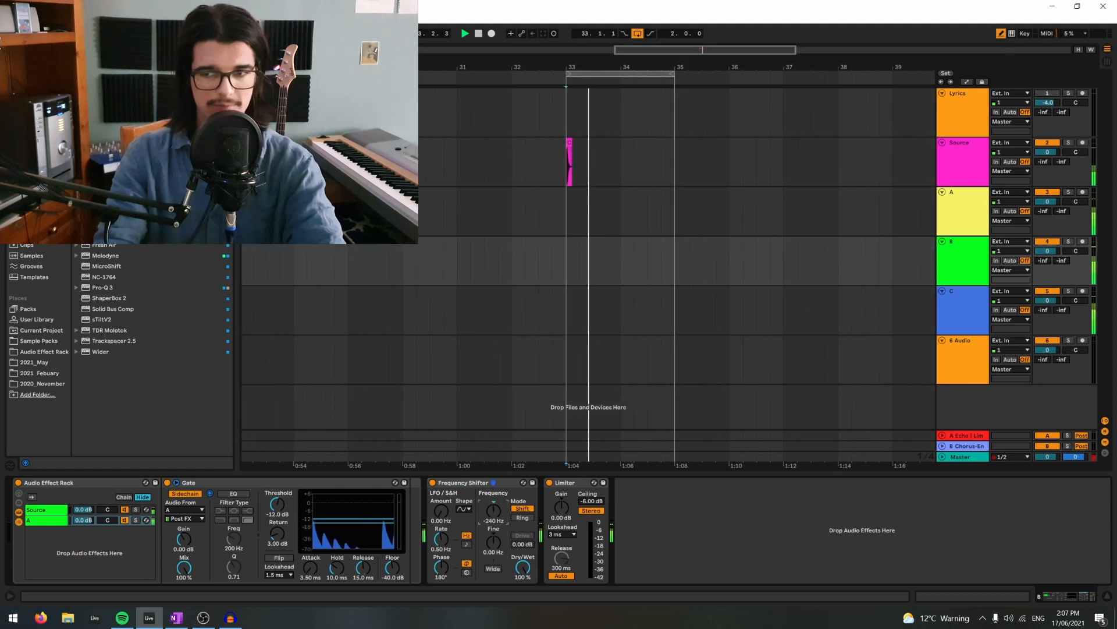
key("space")
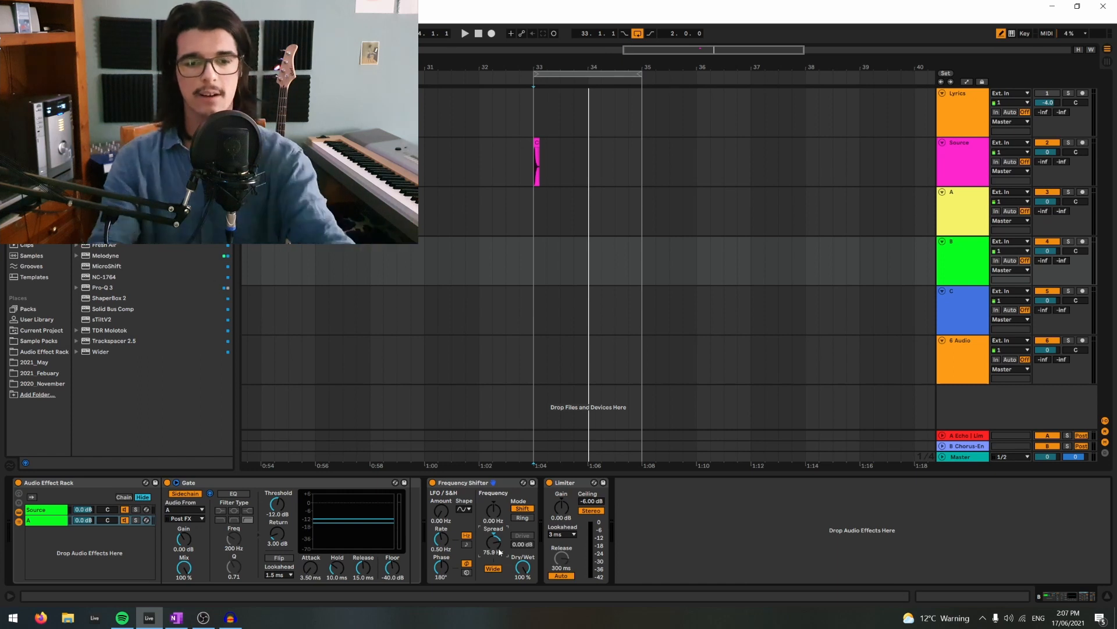
key("space")
left_click_drag(499, 547, 498, 570)
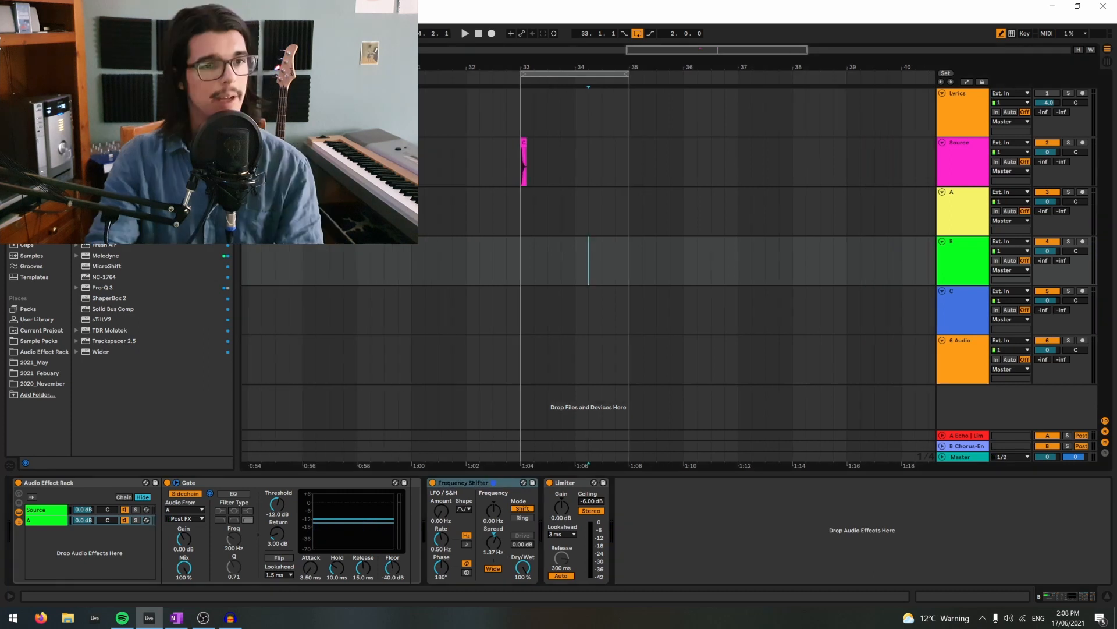
- Insert a Saturator ahead of track B's Limiter and lower the volumes of tracks A, B and C together to -4.1 dB
left_click_drag(505, 482, 520, 495)
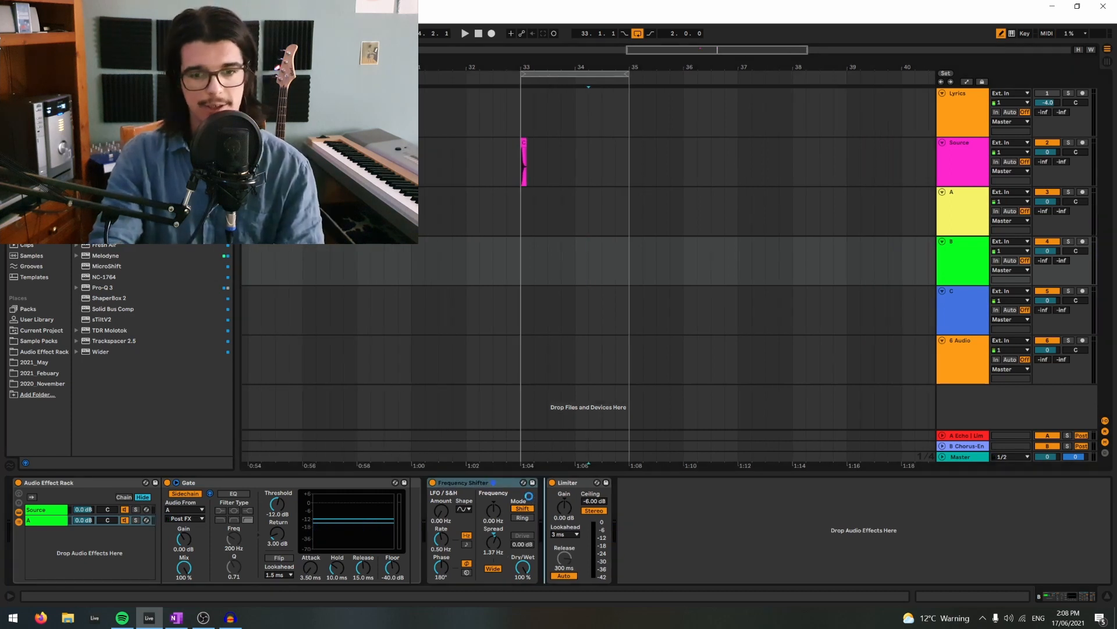
left_click(966, 208)
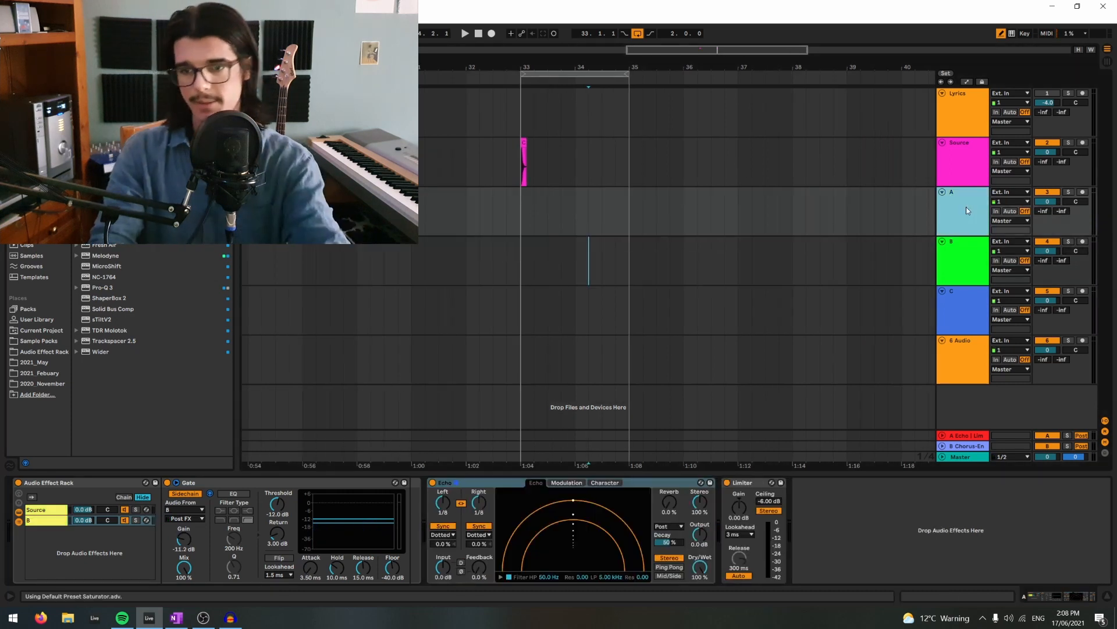
left_click(976, 309, "shift")
left_click_drag(1047, 201, 1048, 204)
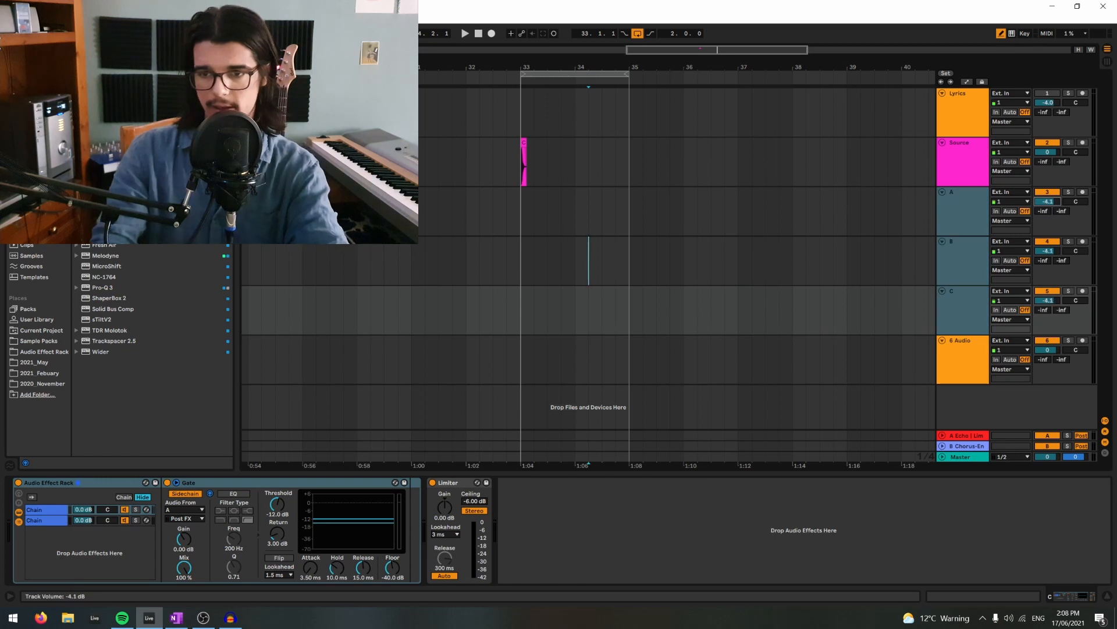
- Lower the Output of track B's Saturator to about -12.3 dB and play the loop
left_click(954, 263)
left_click(971, 224)
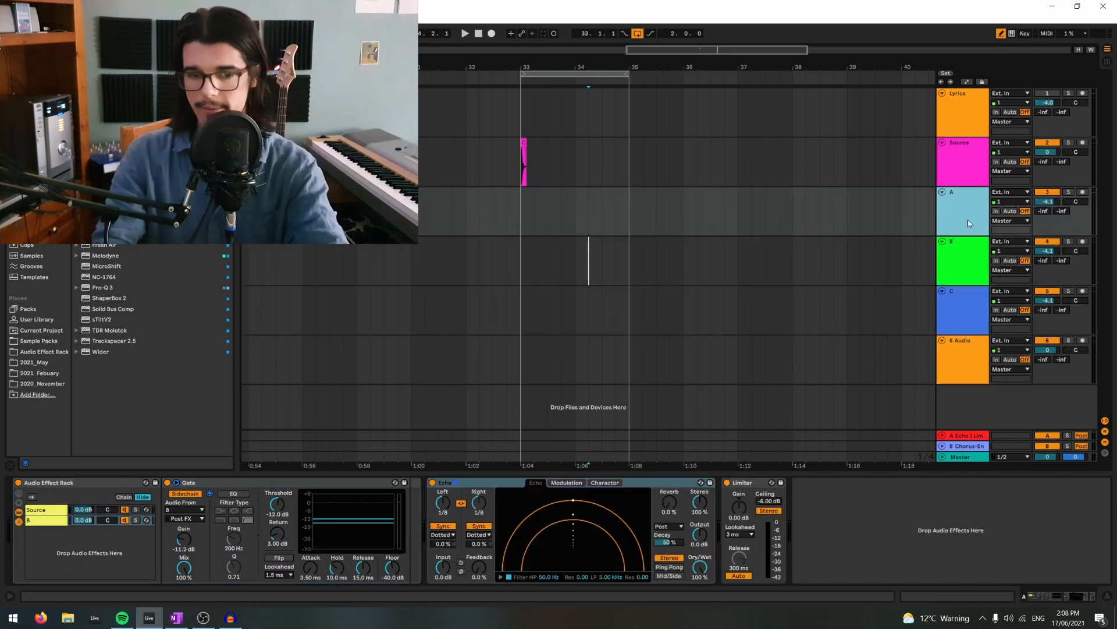
left_click(971, 243)
left_click_drag(656, 537, 657, 567)
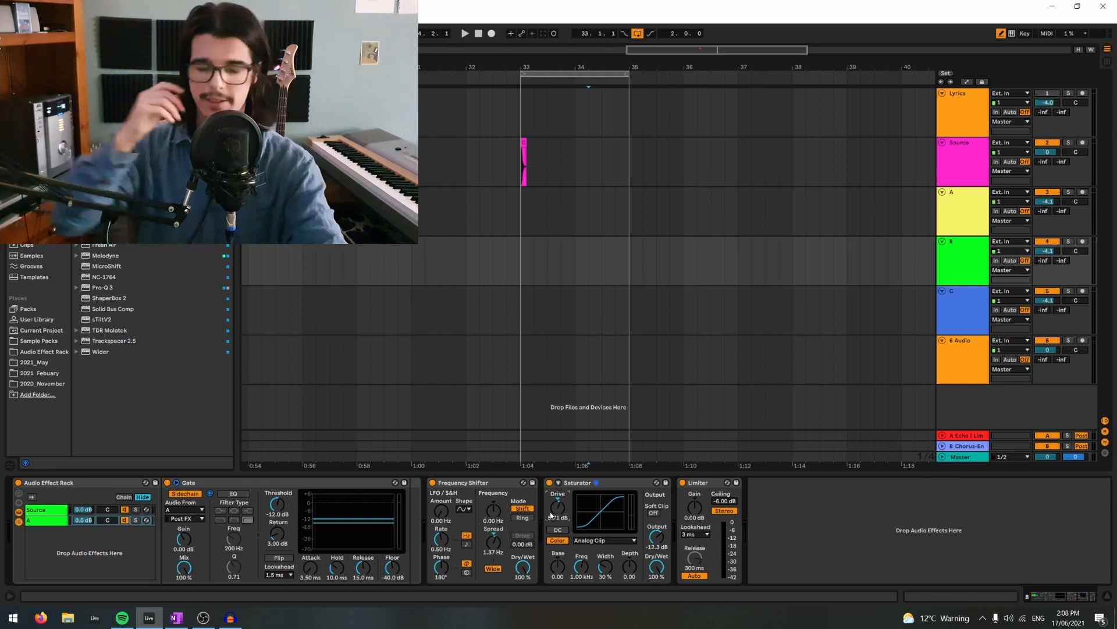
key("space")
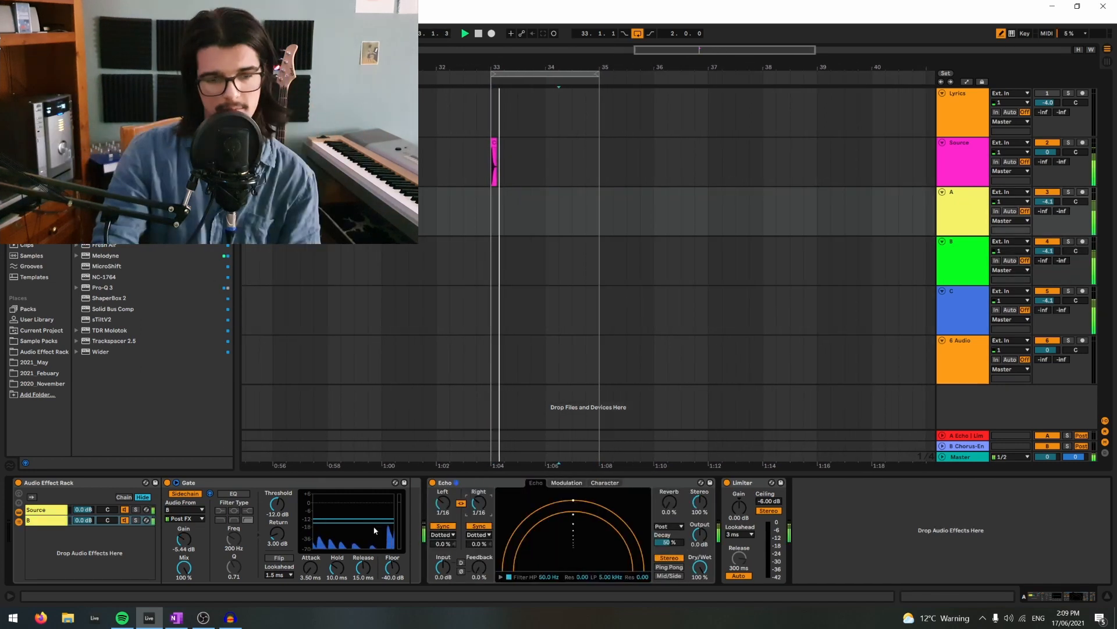
- Set the Gate in track A's B chain to a Return of about 3.43 dB and a Gain of about -1.71 dB
left_click_drag(278, 535, 277, 532)
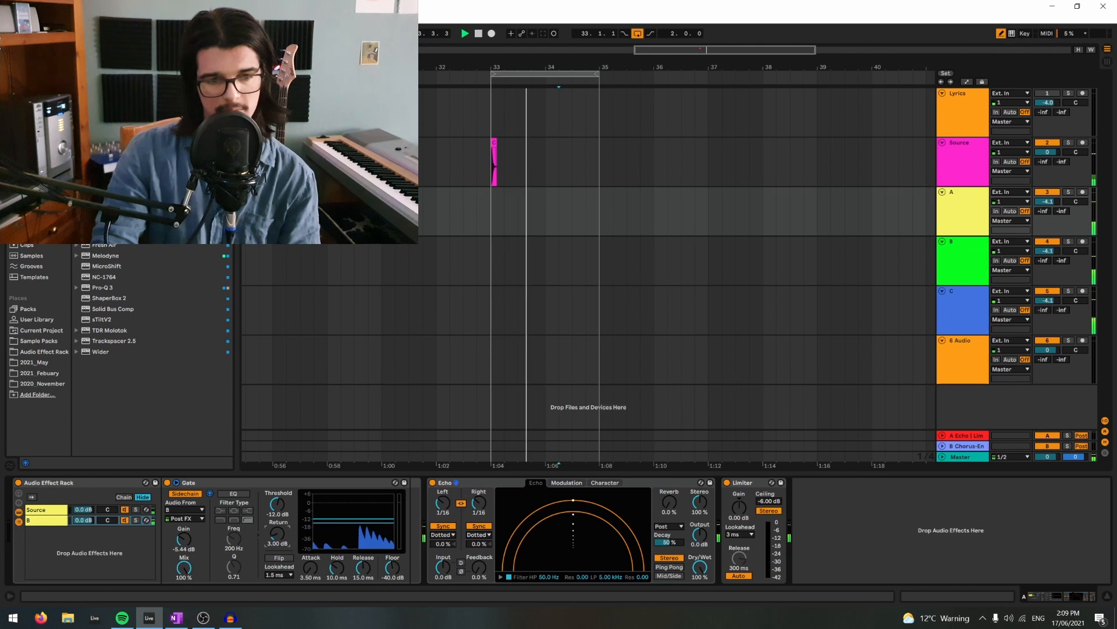
double_click(185, 541)
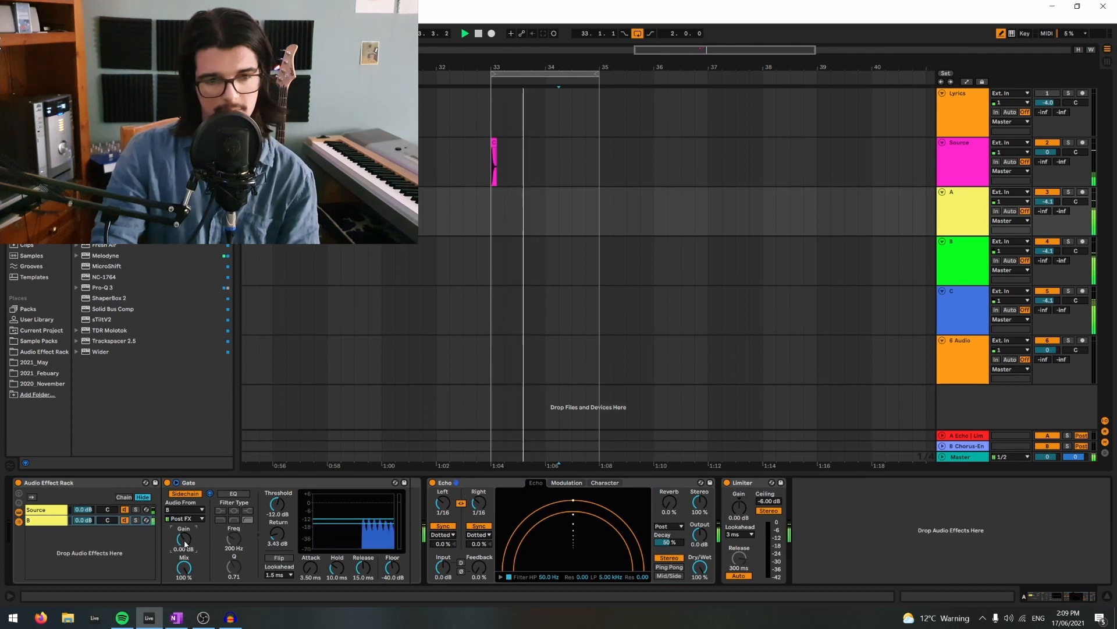
left_click_drag(185, 544, 185, 546)
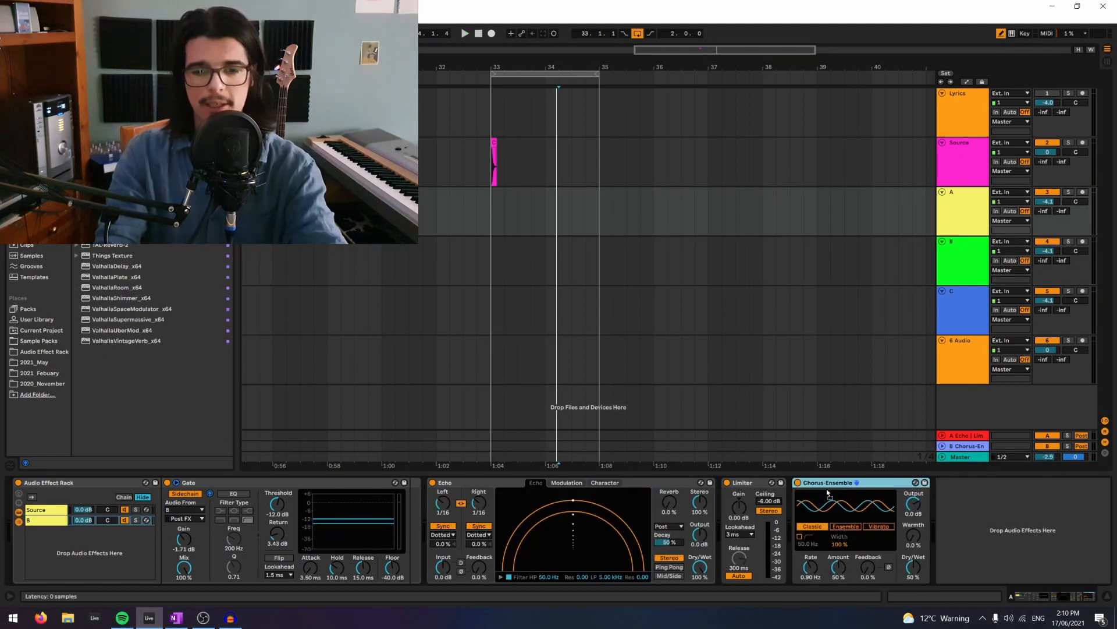
- Move track A's Chorus-Ensemble ahead of the Limiter and play the loop from bar 33
left_click_drag(827, 493, 720, 512)
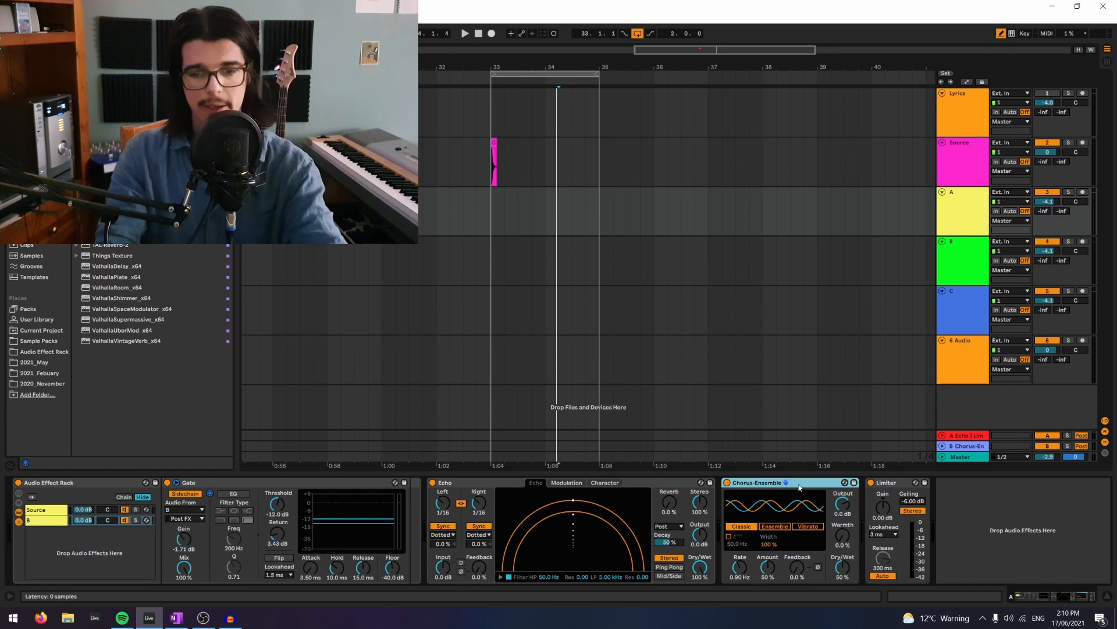
left_click(509, 216)
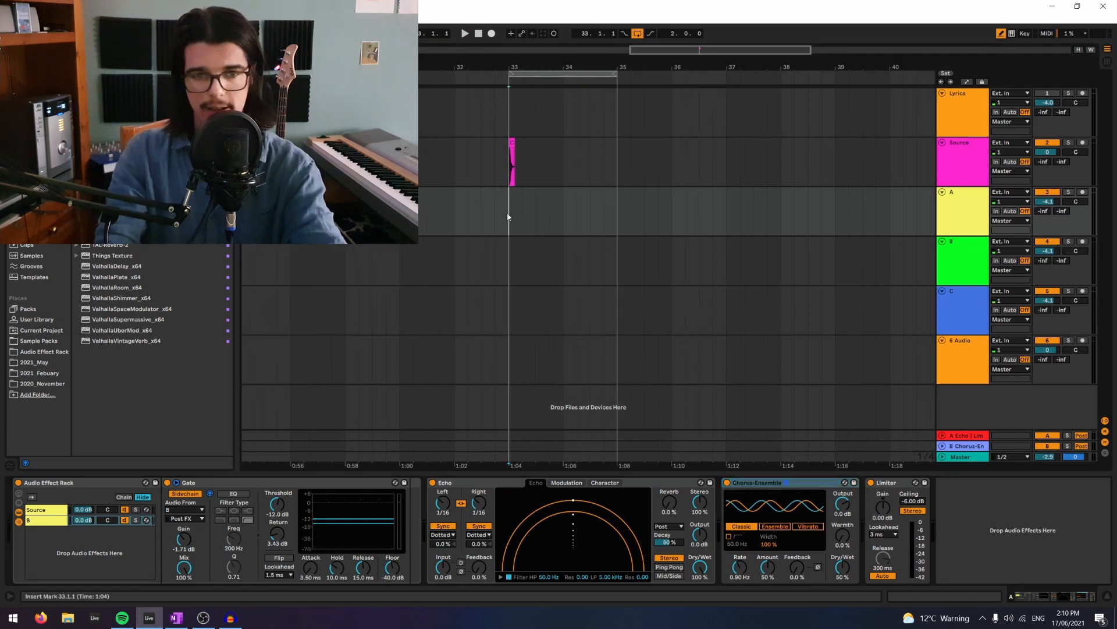
key("space")
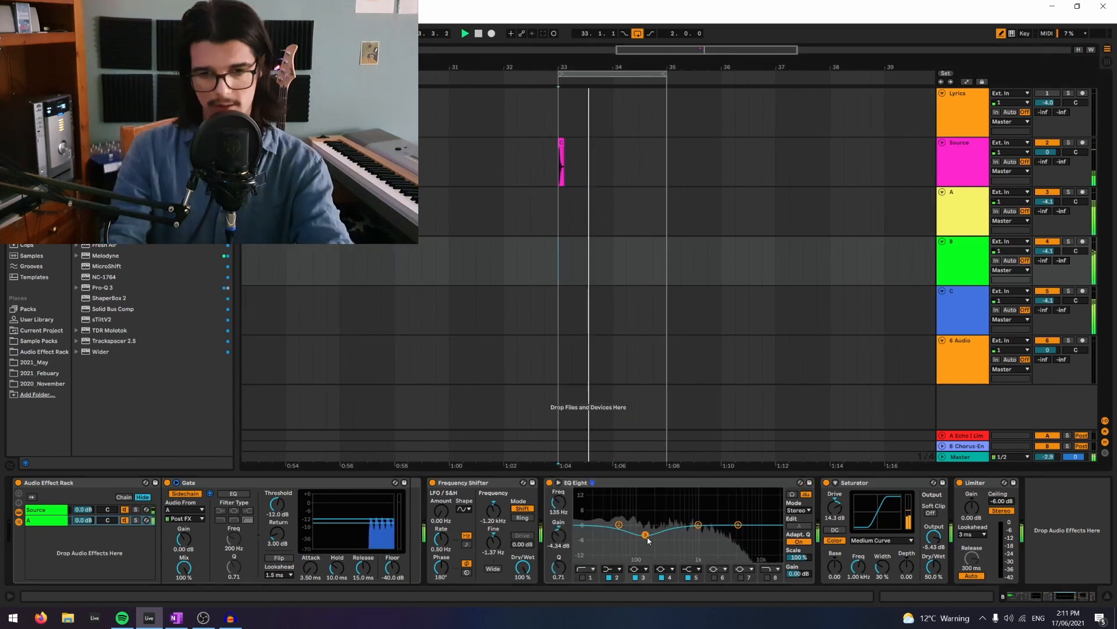
- Shape track B's EQ Eight with a -6.57 dB dip at 144 Hz, a 5.33 dB boost at 4.74 kHz and an adjusted low band
left_click_drag(645, 534, 647, 539)
key("space")
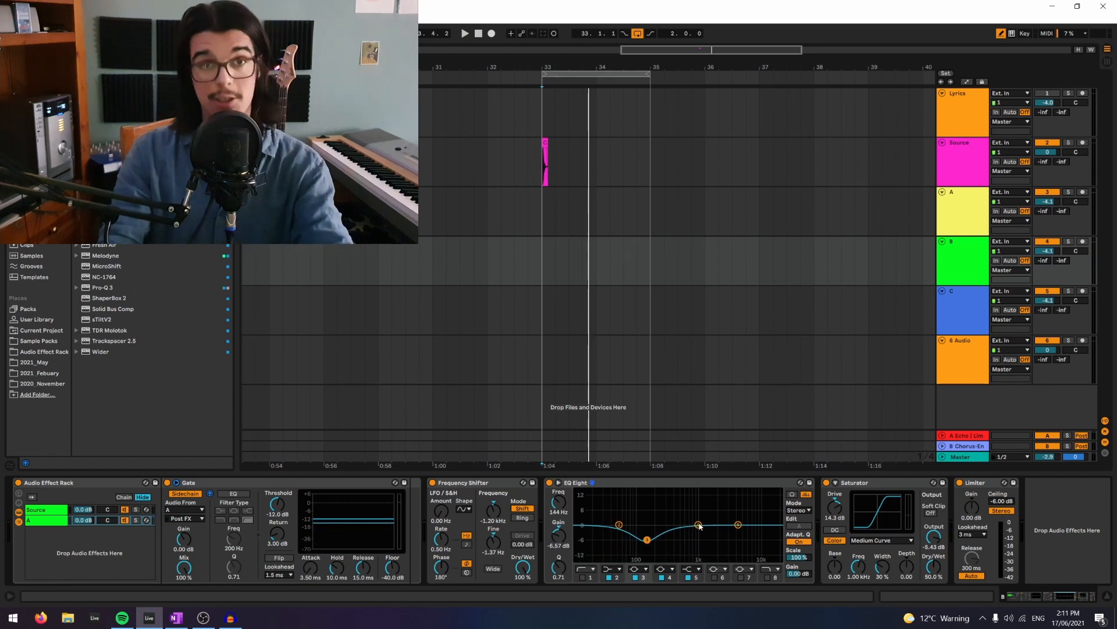
key("space")
left_click_drag(698, 525, 739, 512)
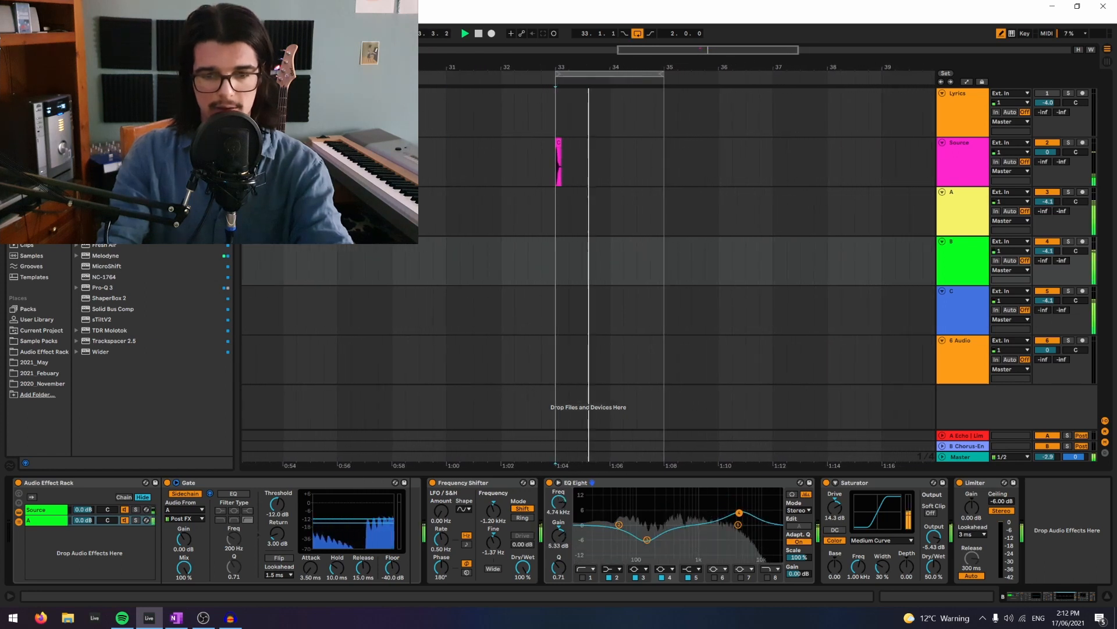
mouse_move(619, 524)
left_mouse_down()
mouse_move(615, 559)
mouse_move(632, 538)
left_mouse_up()
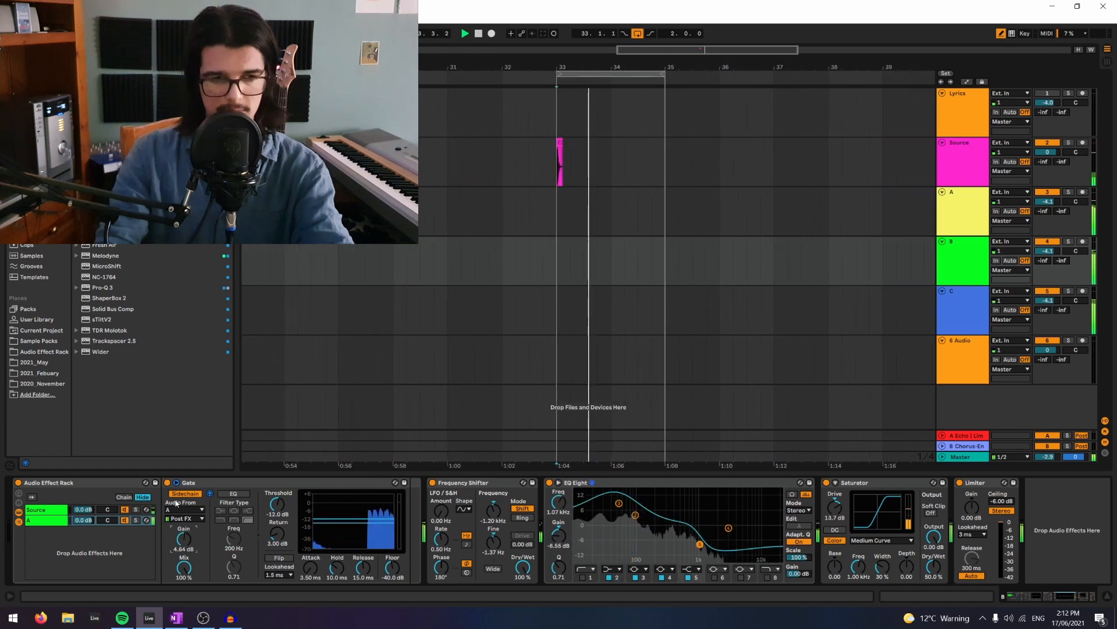
- Turn on Wide in track B's Frequency Shifter and raise the Gate Gain in its A chain to about 9 dB
left_click(492, 569)
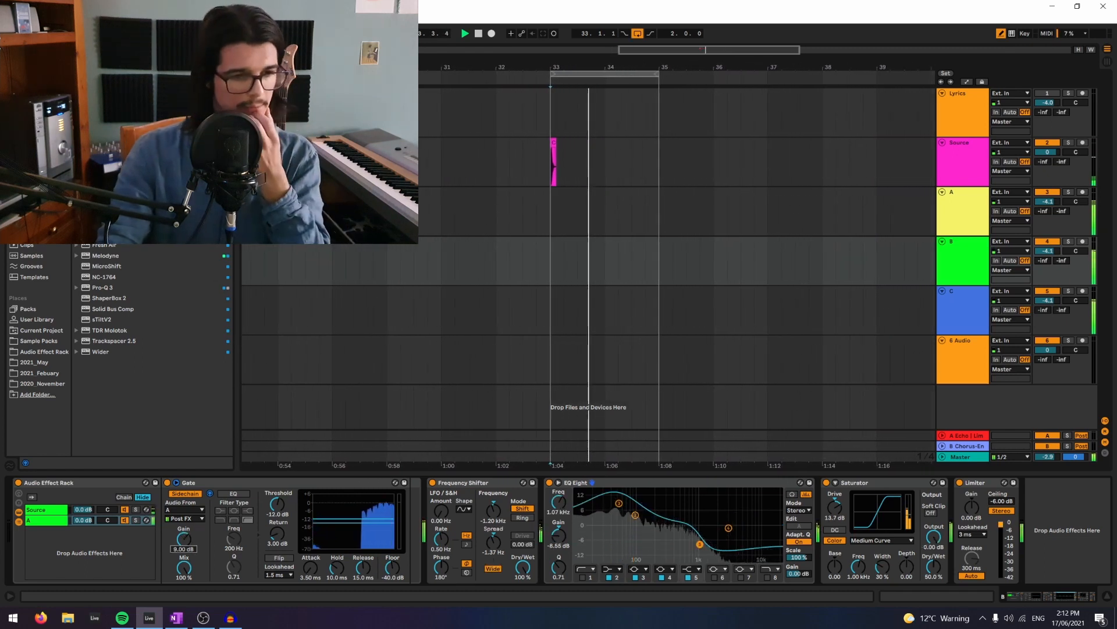
left_click_drag(184, 539, 184, 528)
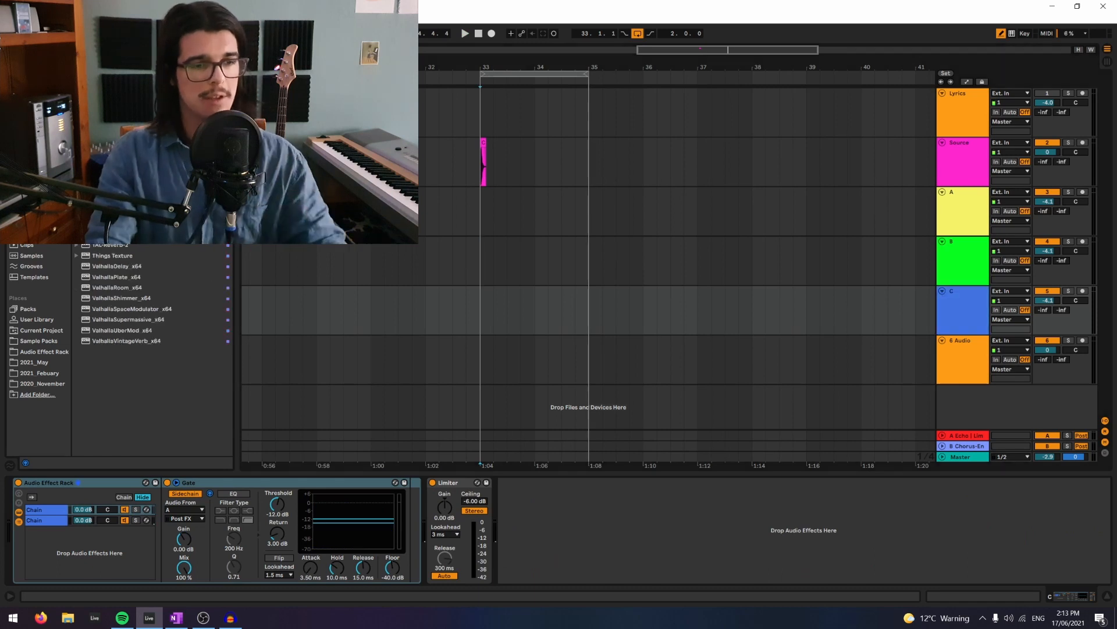
- Add the Car Garage reverb preset ahead of track C's Limiter
scroll(154, 320, "up", 3)
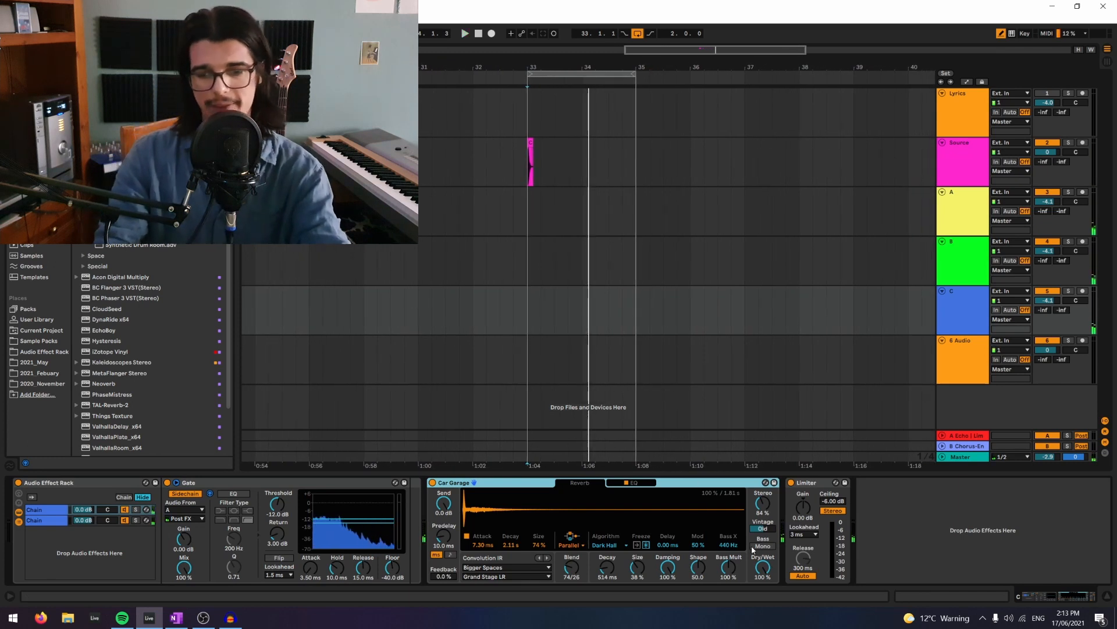
- Switch to OneNote to examine how S, A and C connect in the routing sketch, and return to Ableton Live
key("alt+Tab")
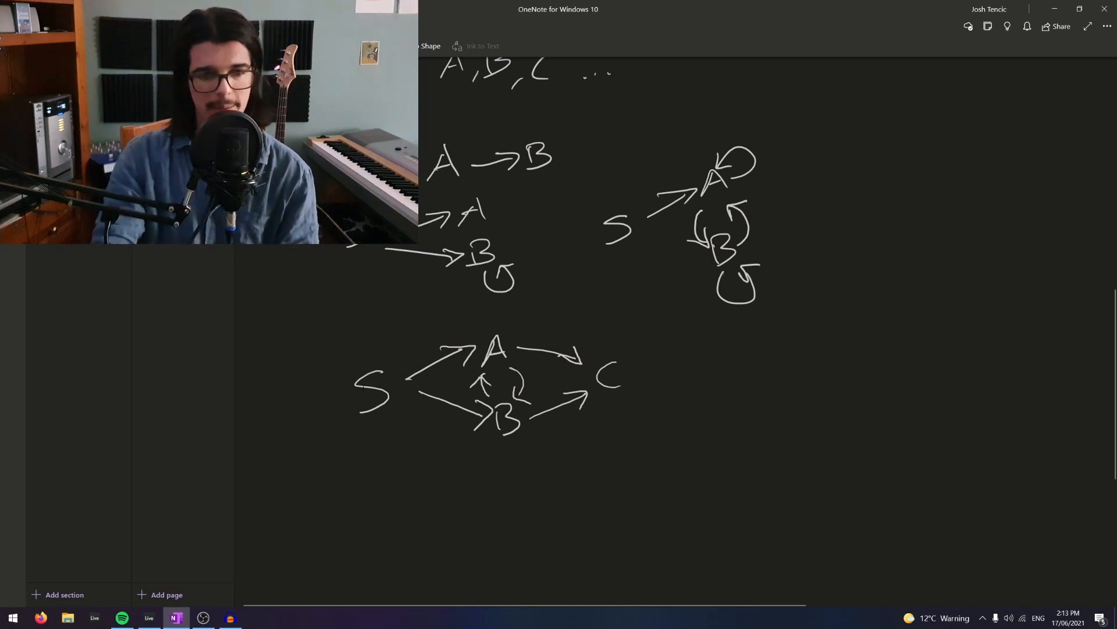
left_click(367, 390)
left_click(494, 349)
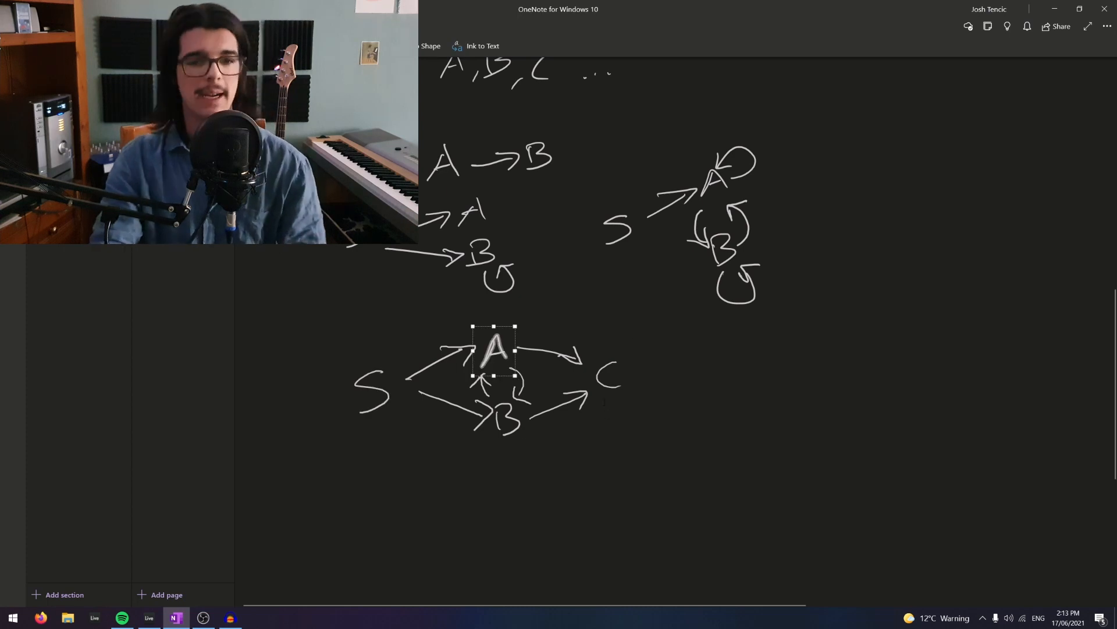
left_click(612, 385)
key("alt+Tab")
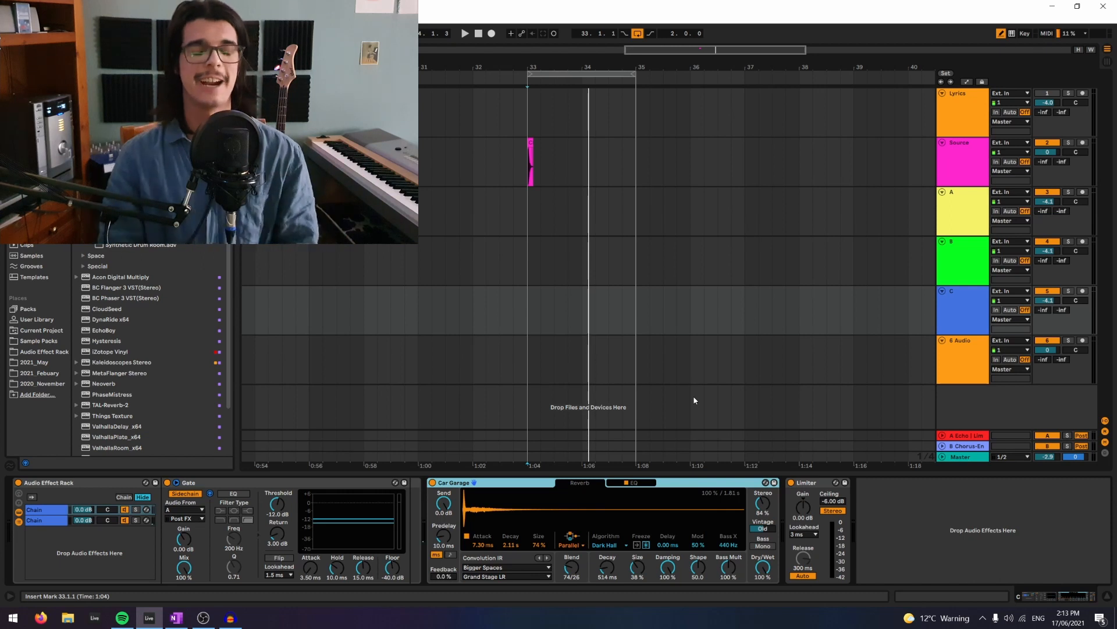
- Review the device chains of tracks A, B and C one after another
left_click(954, 223)
left_click(956, 262)
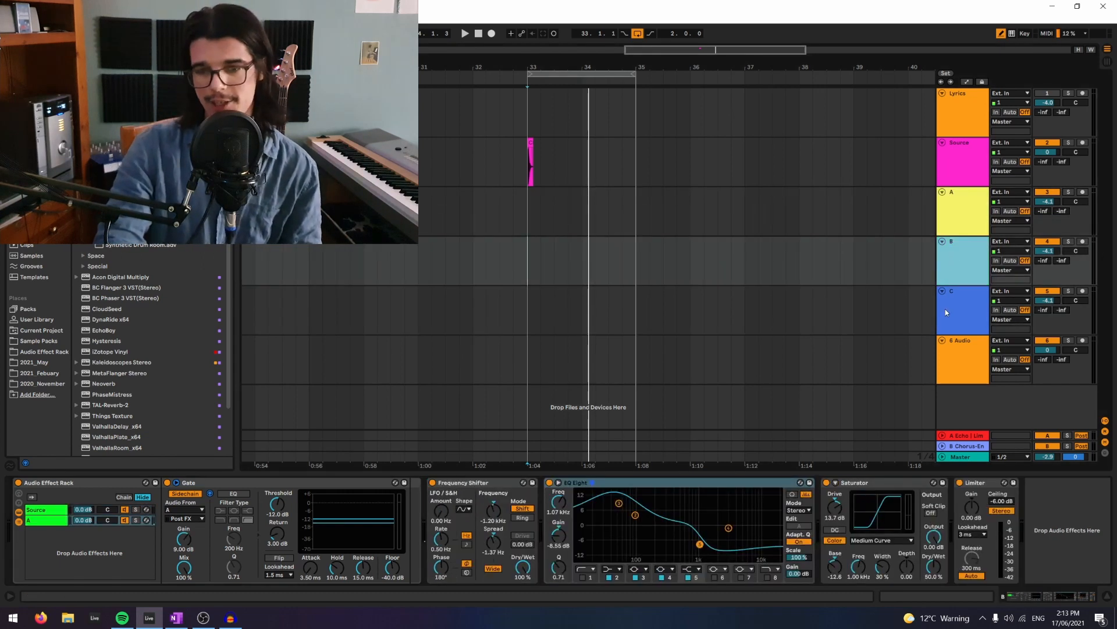
left_click(947, 311)
left_click(961, 262)
left_click(977, 213)
left_click(979, 268)
left_click(966, 312)
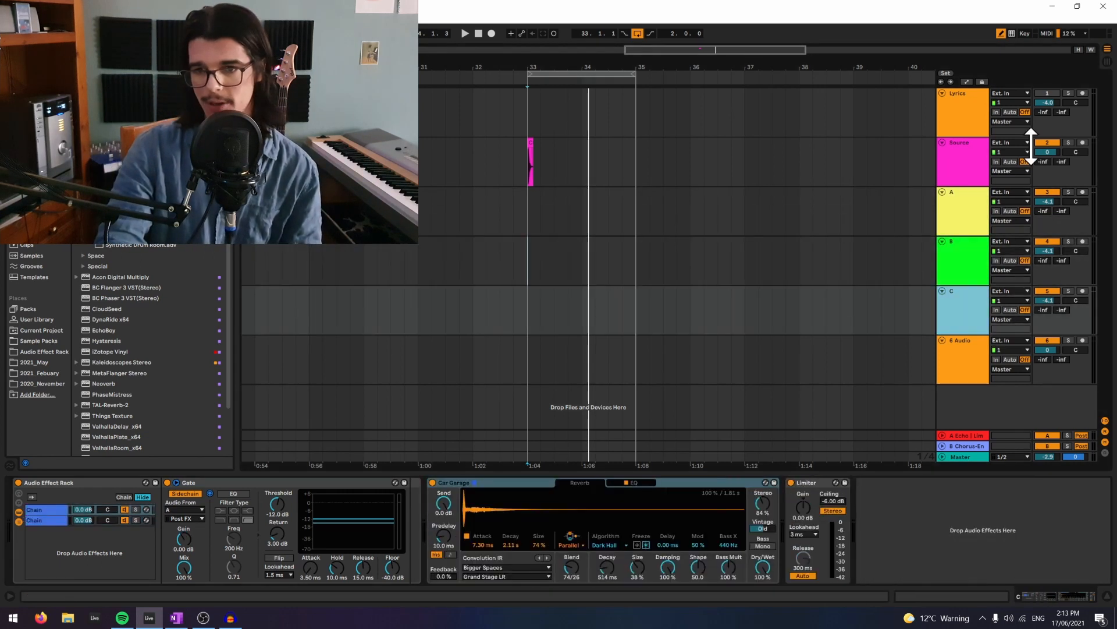
- Pull the volumes of the Source, A, B and C tracks down to -inf together
left_click(960, 185)
left_click(958, 294, "shift")
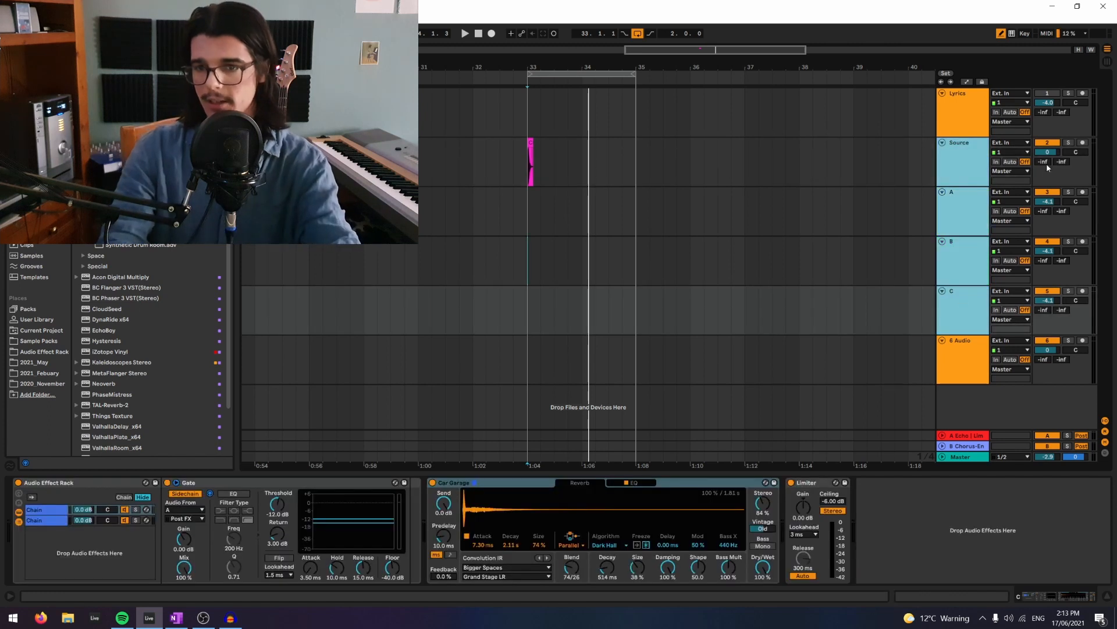
left_click_drag(1052, 153, 1048, 192)
- Raise only track A's volume to about -7.6 dB and audition the loop
left_click(943, 231)
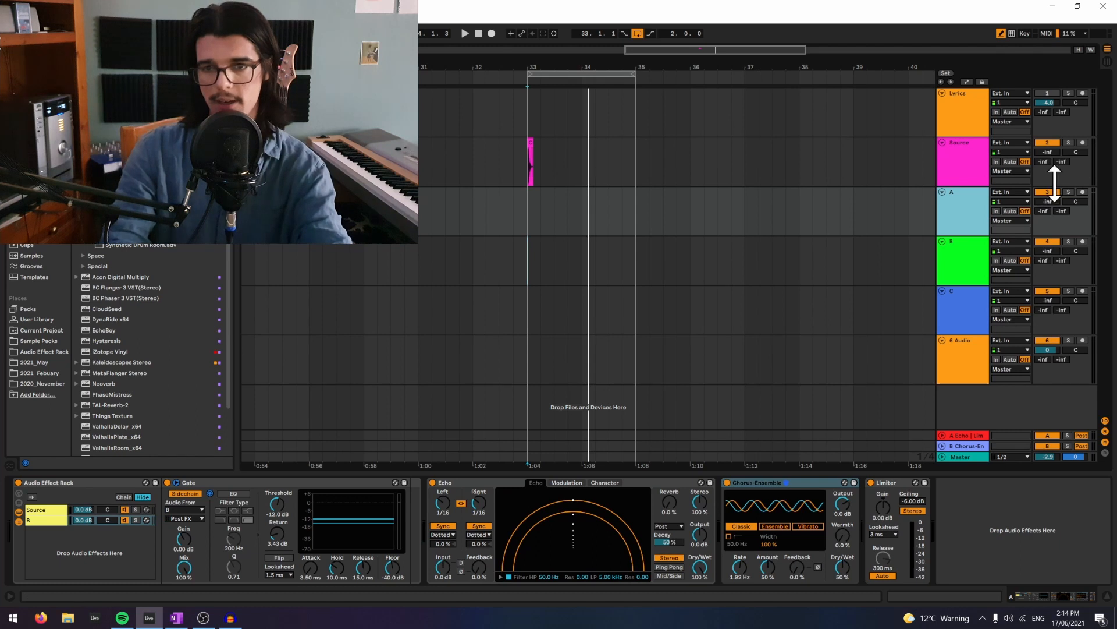
left_click_drag(1048, 204, 1048, 192)
key("space")
key("space")
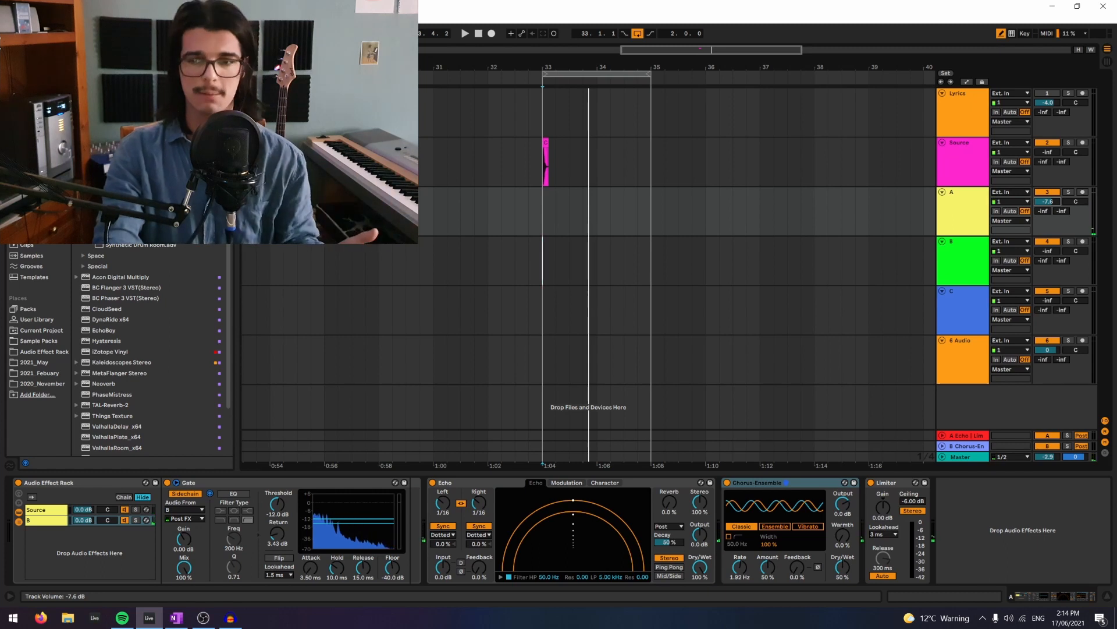
- Inspect track B's devices, examine A and B in the OneNote routing sketch, and return to Ableton Live
left_click(981, 232)
left_click(969, 257)
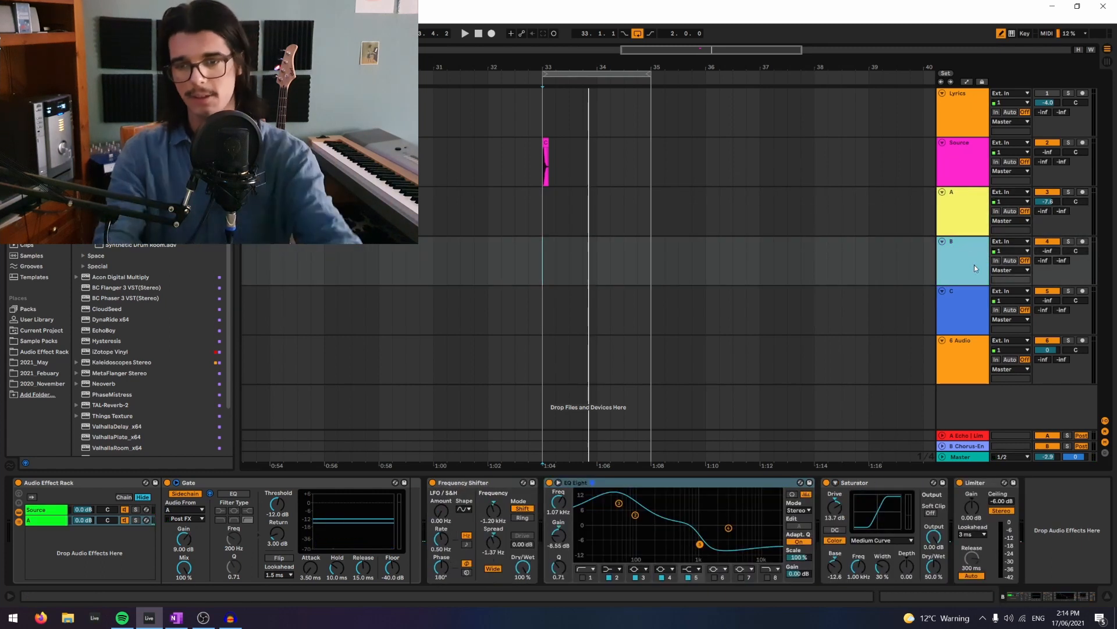
key("alt+Tab")
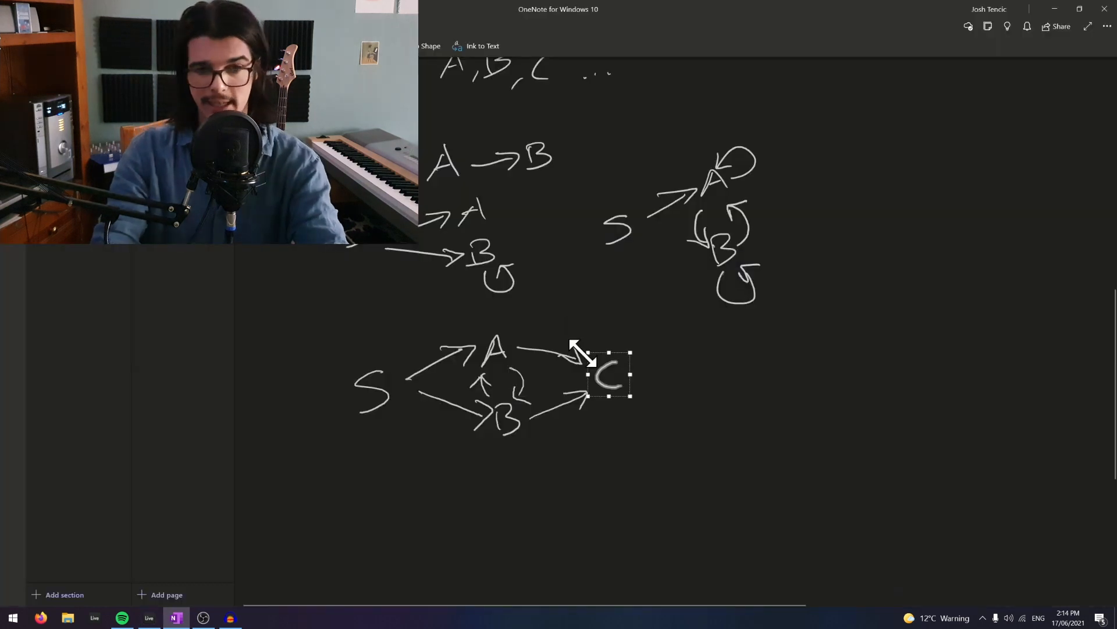
left_click(496, 352)
left_click(508, 419)
key("alt+Tab")
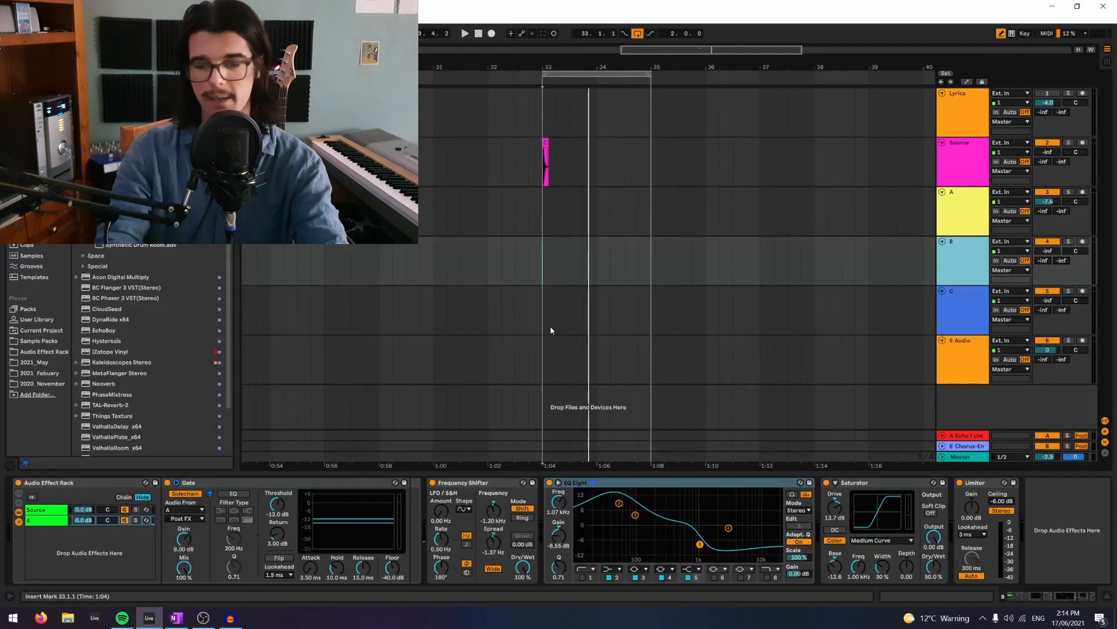
- Raise track A's volume to about -3.9 dB, blend in track C at about -11.3 dB and play the loop
left_click(1033, 199)
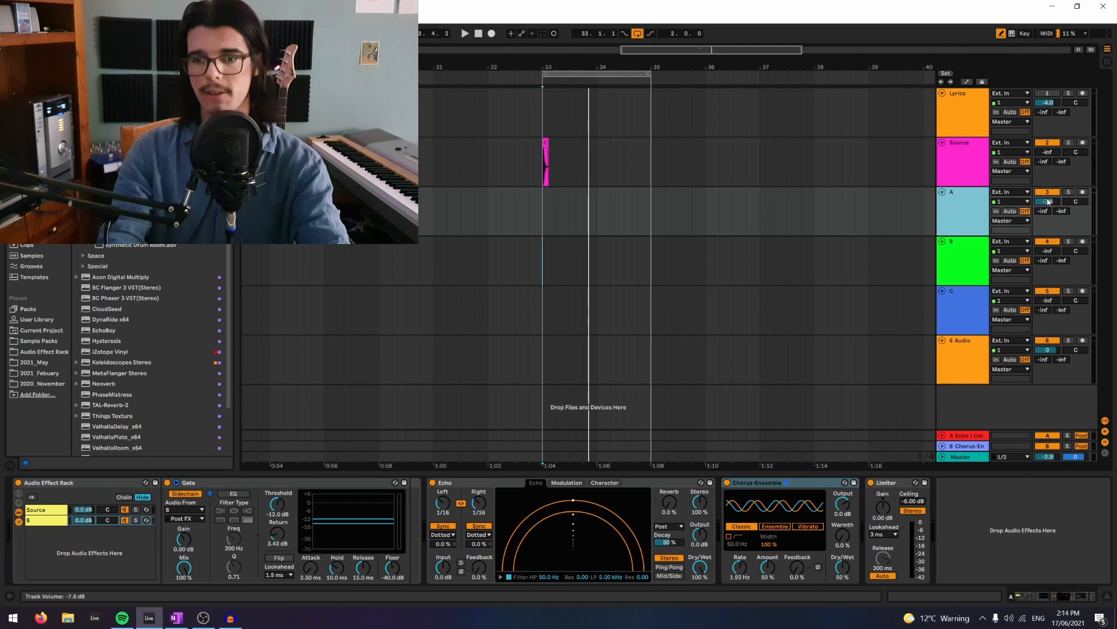
left_click_drag(1048, 202, 1048, 196)
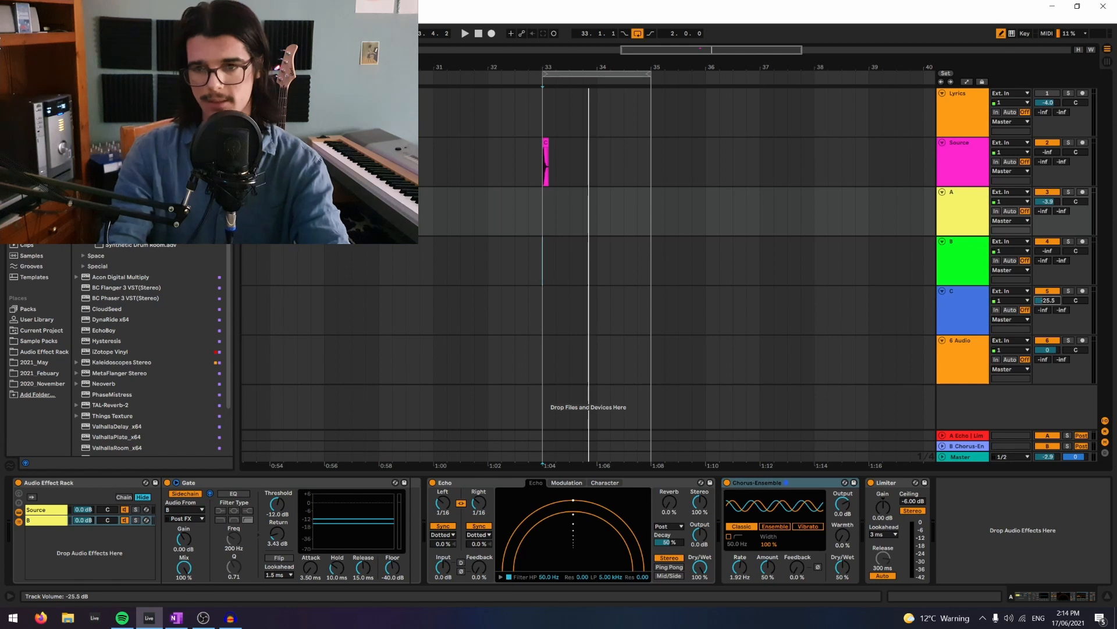
key("space")
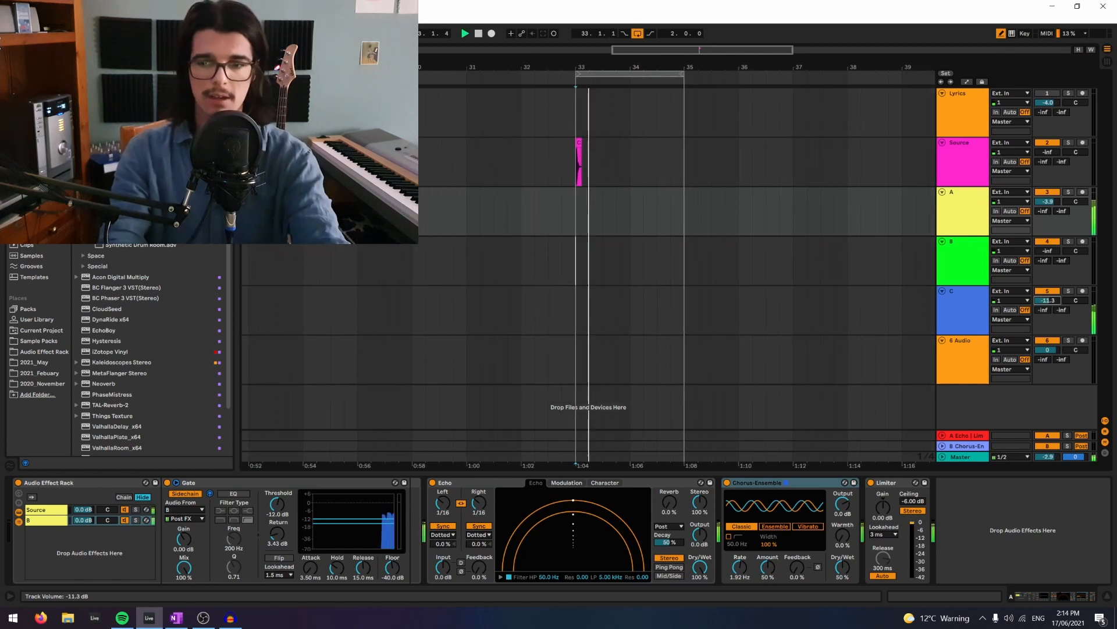
- Trim track C's volume to -11.4 dB, pull track A down to -inf and raise track B to about -4.1 dB
left_click_drag(1047, 300, 1048, 291)
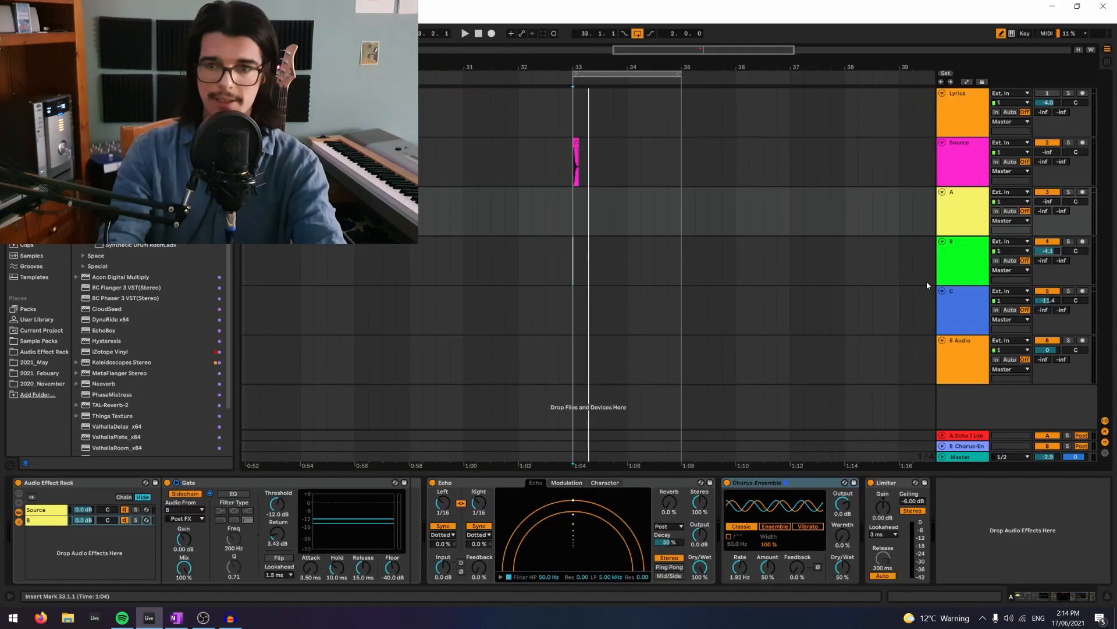
- Examine the S, A, B and C routing sketch in OneNote, highlighting the S-to-B arrow and B, and return to Ableton Live
key("alt+Tab")
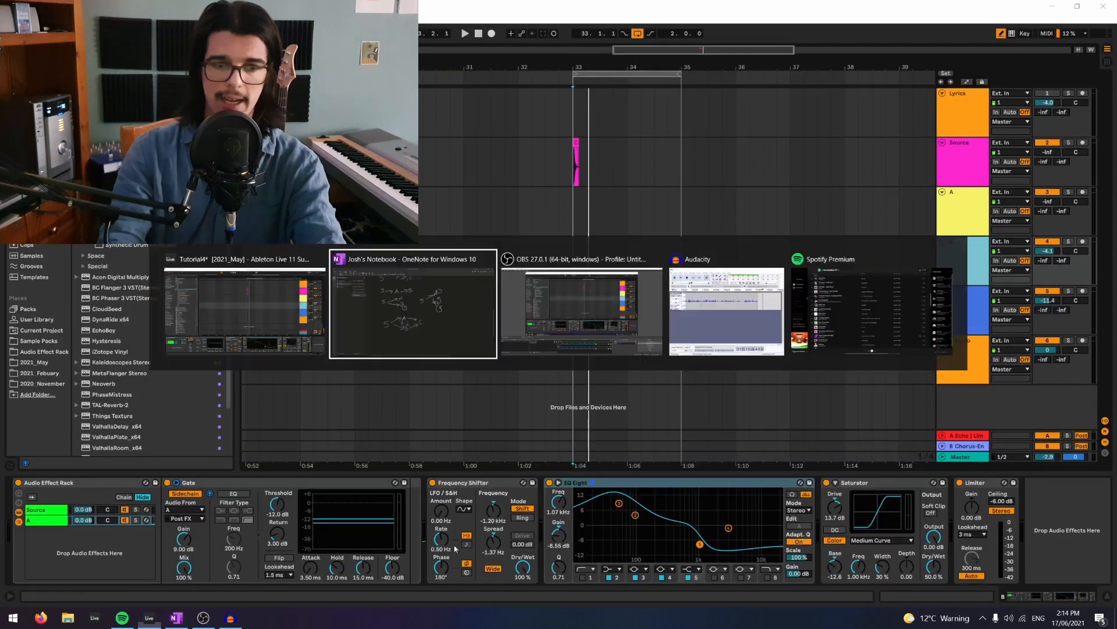
left_click(440, 400)
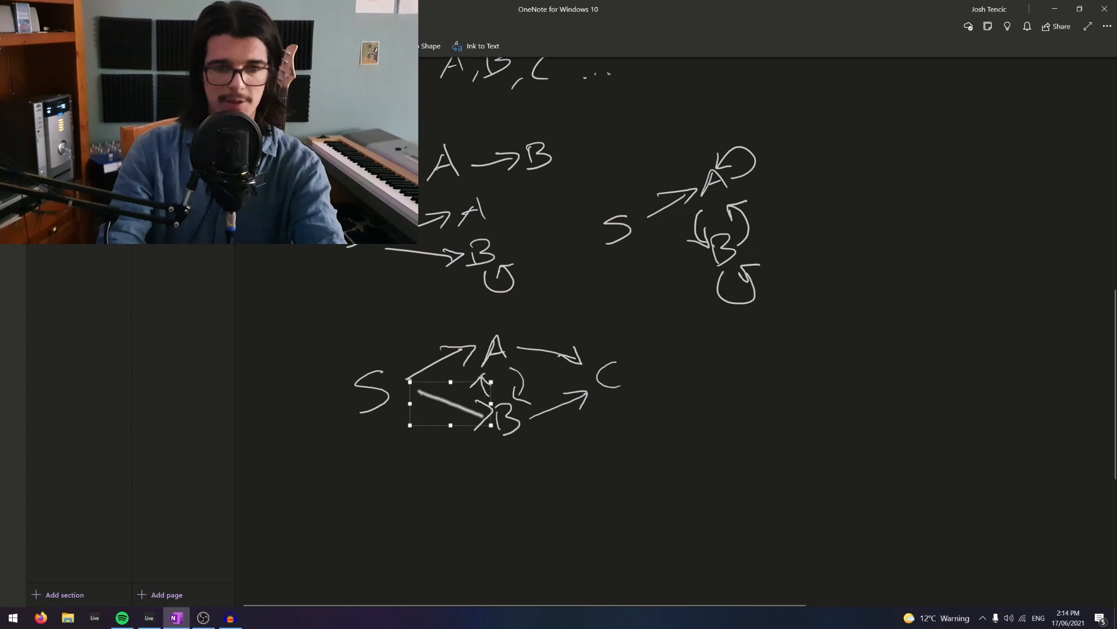
left_click(388, 399)
left_click(419, 395)
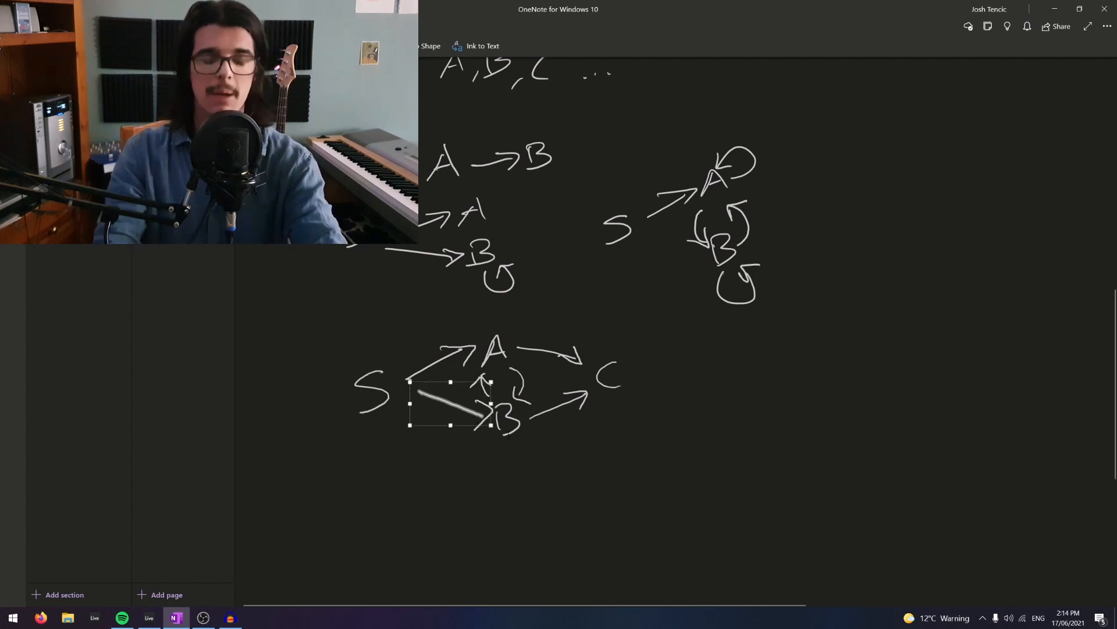
left_click(496, 445)
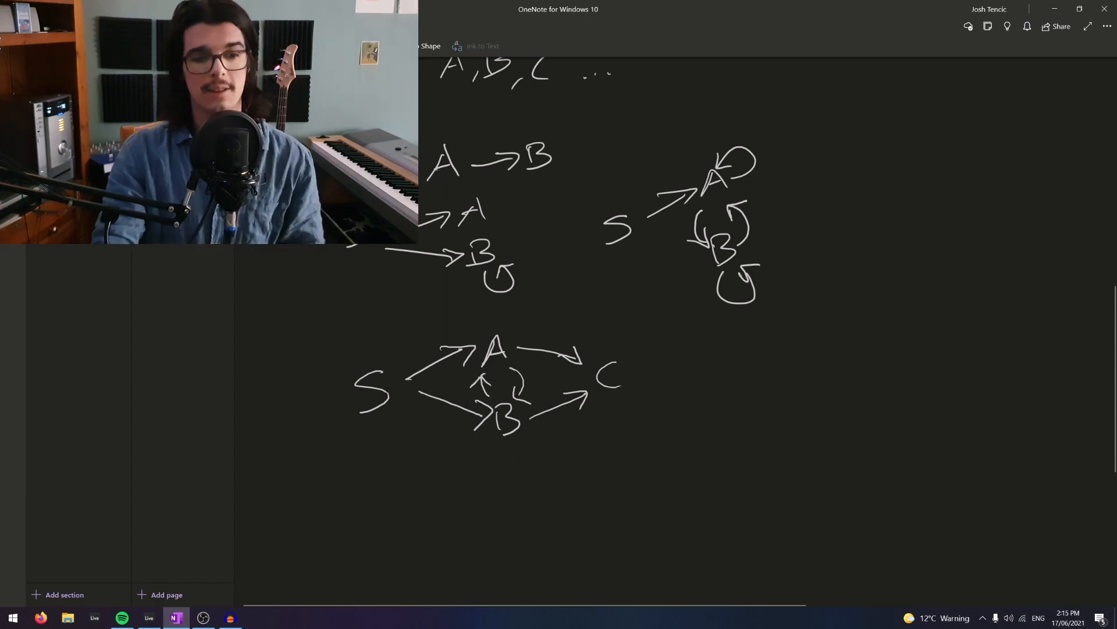
left_click(391, 395)
left_click(513, 433)
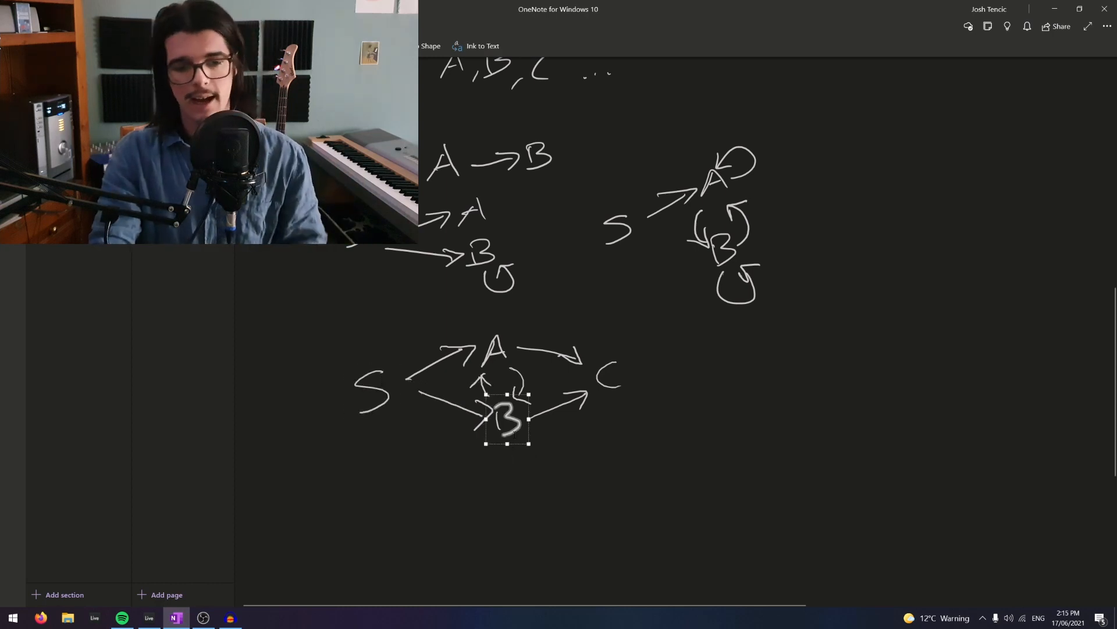
key("alt+Tab")
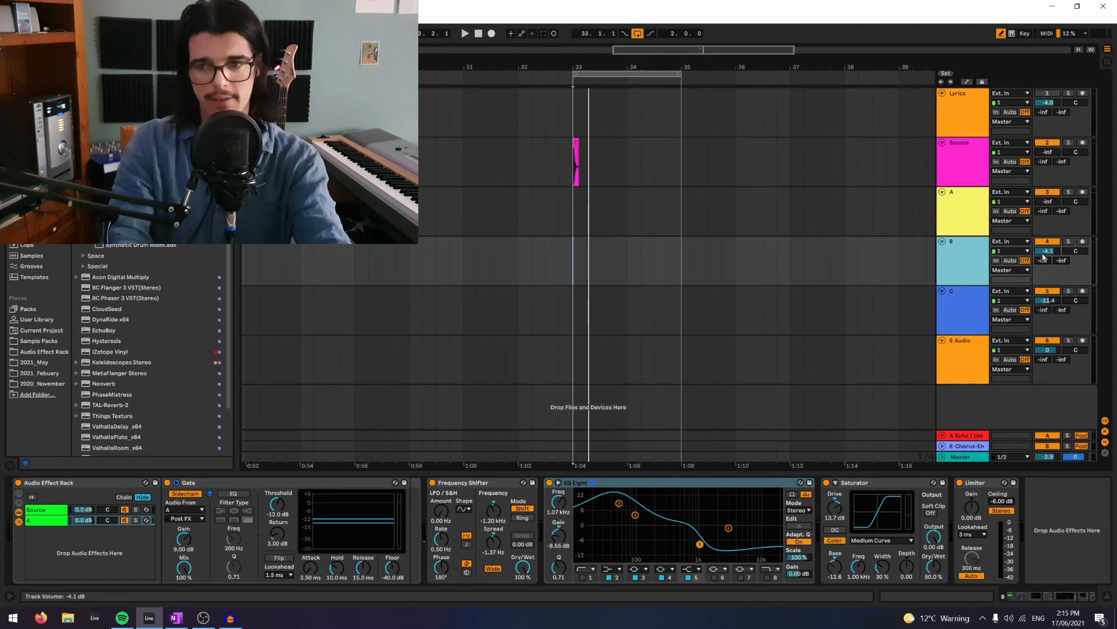
- Raise track B's volume to -3.2 dB, blend in Source at about -18.6 dB while the loop plays, and inspect C's and B's devices
left_click_drag(1042, 252, 1042, 246)
key("space")
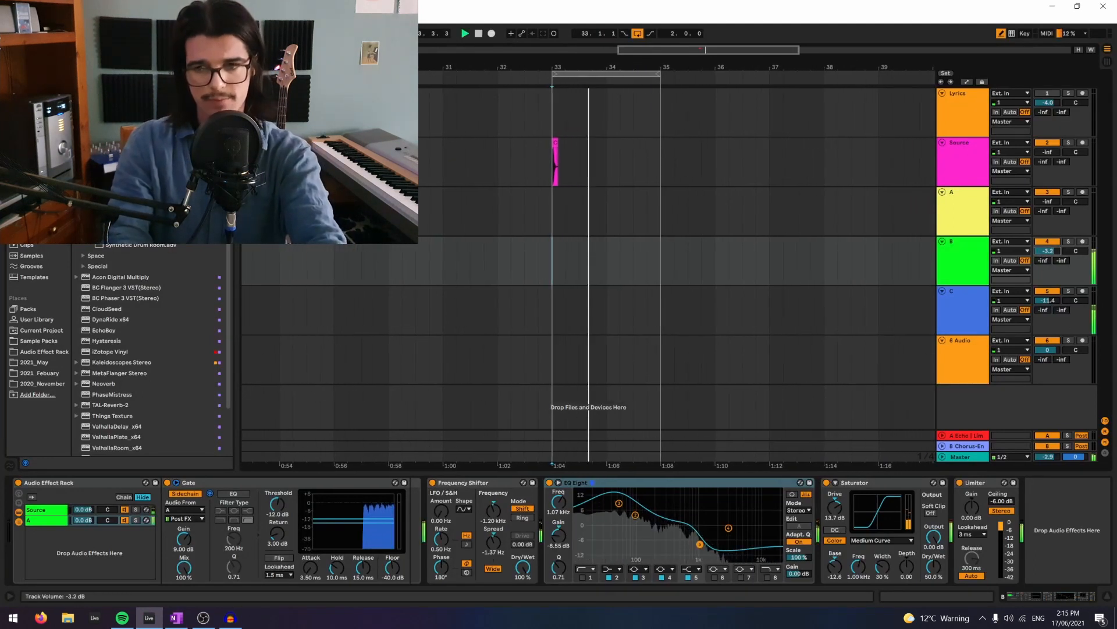
left_click_drag(1048, 152, 1047, 144)
left_click(955, 289)
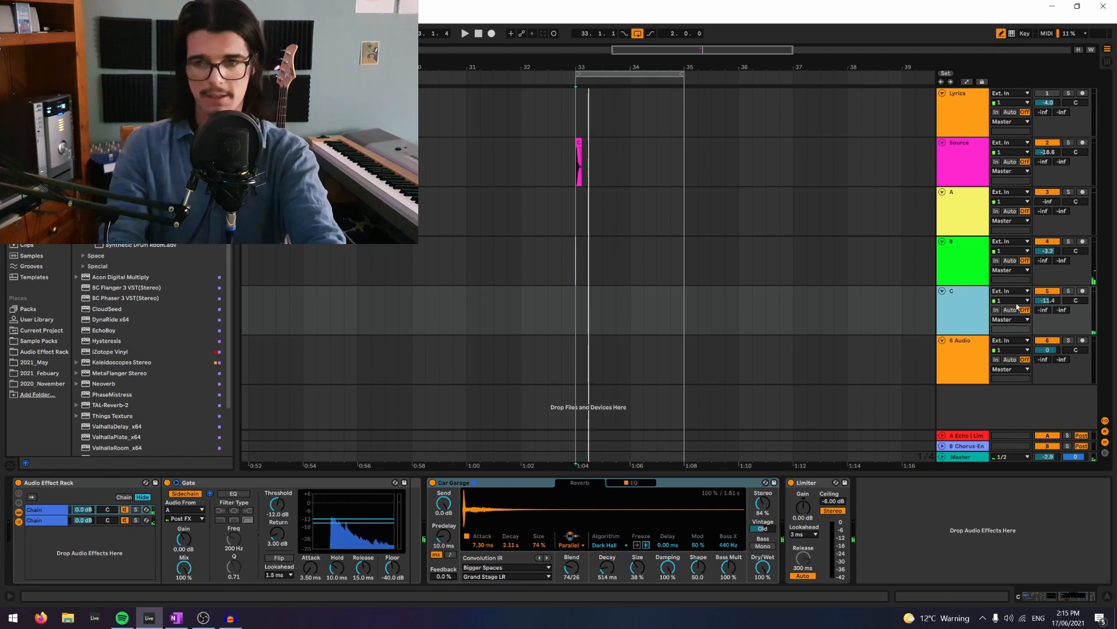
left_click(969, 275)
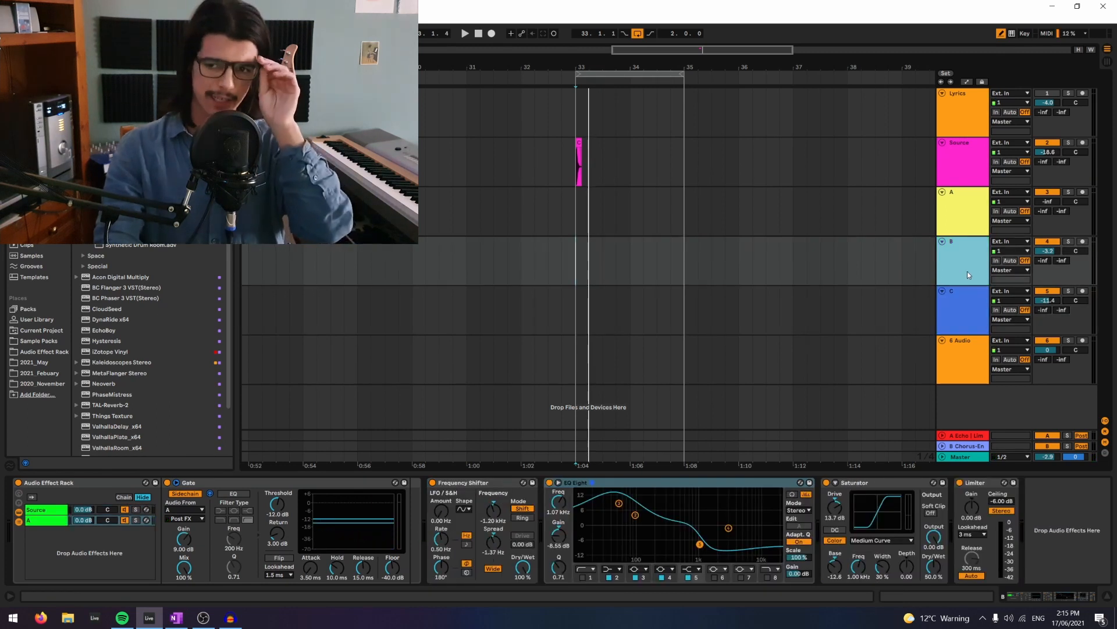
- Group the Source, A, B and C tracks into one group track
left_click(972, 166)
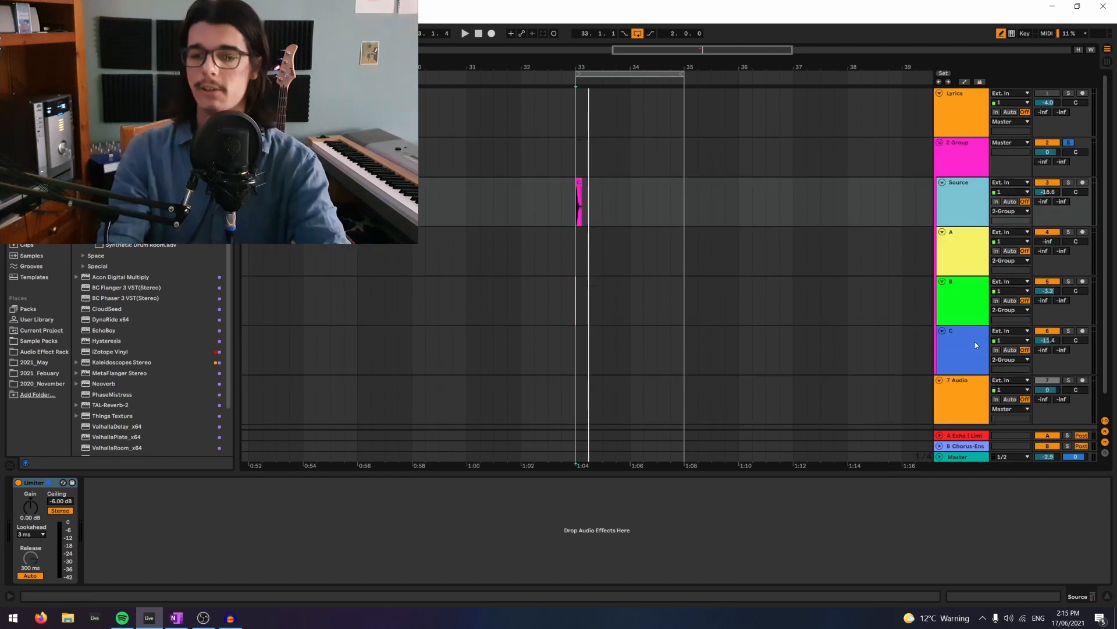
left_click(975, 341, "shift")
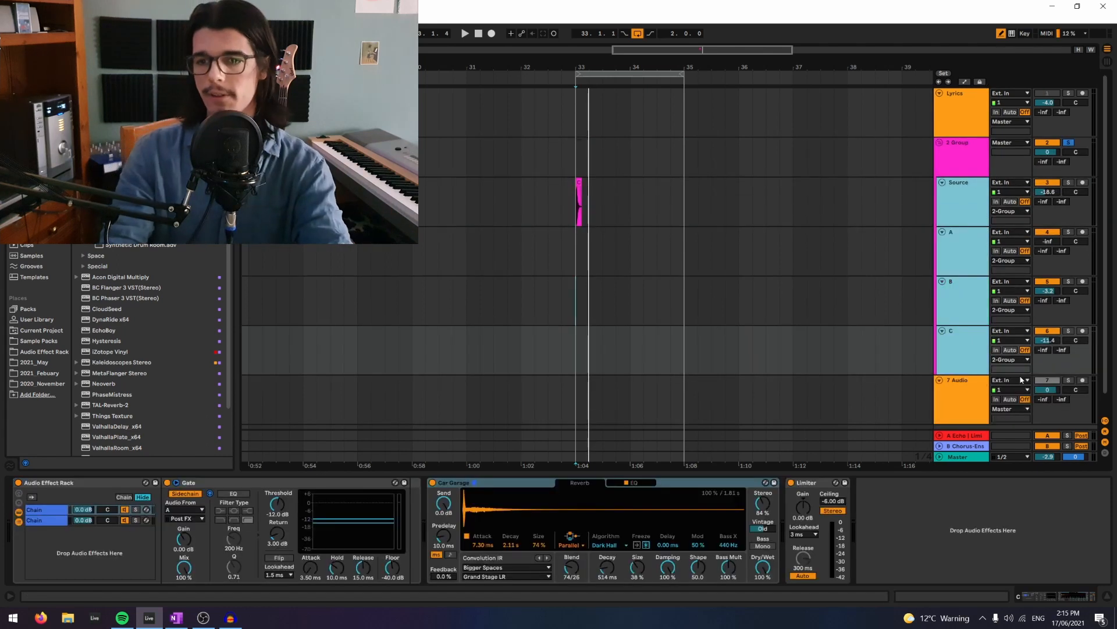
- Build an effects chain on the group with EQ Eight cutting 8.31 dB at 153 Hz, the A Standard Multiband Comp preset and Saturator
left_click(968, 141)
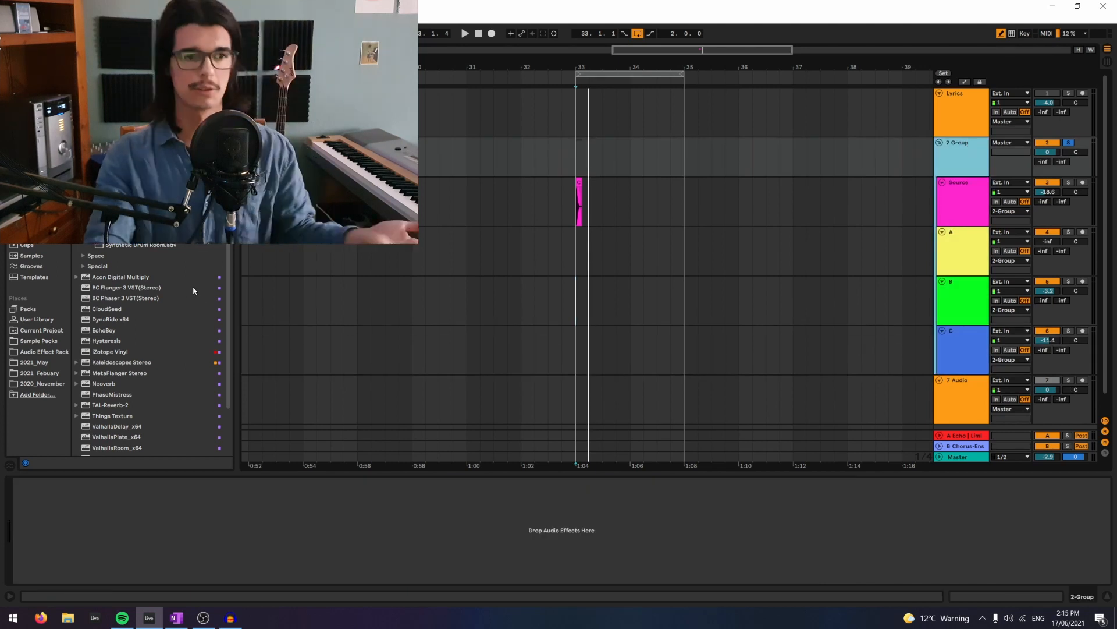
scroll(194, 286, "down", 3)
scroll(193, 285, "down", 2)
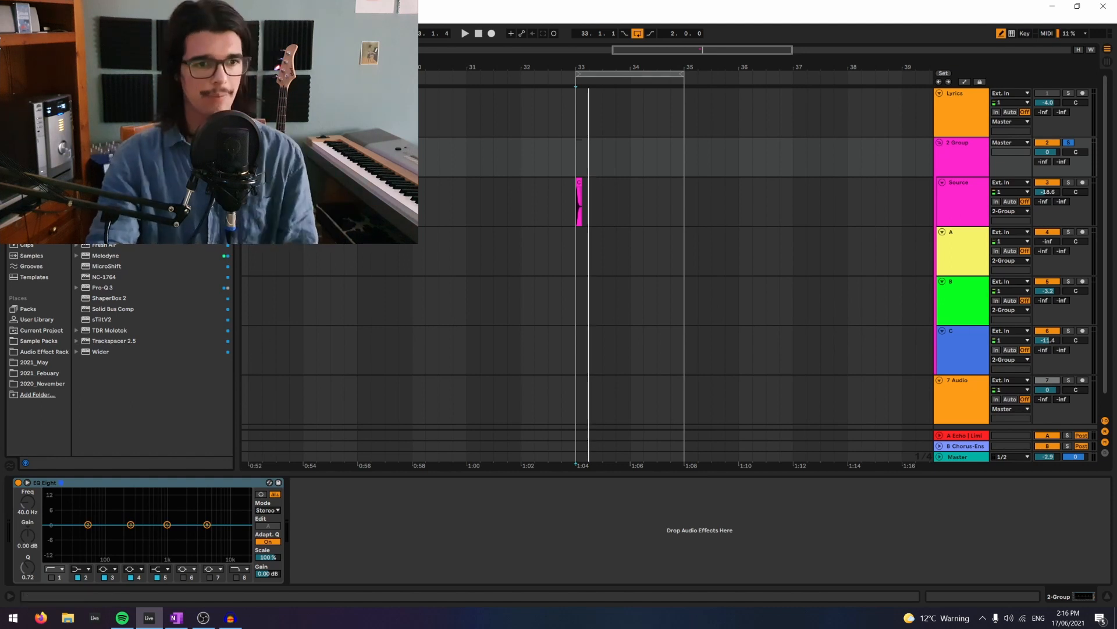
scroll(151, 350, "up", 5)
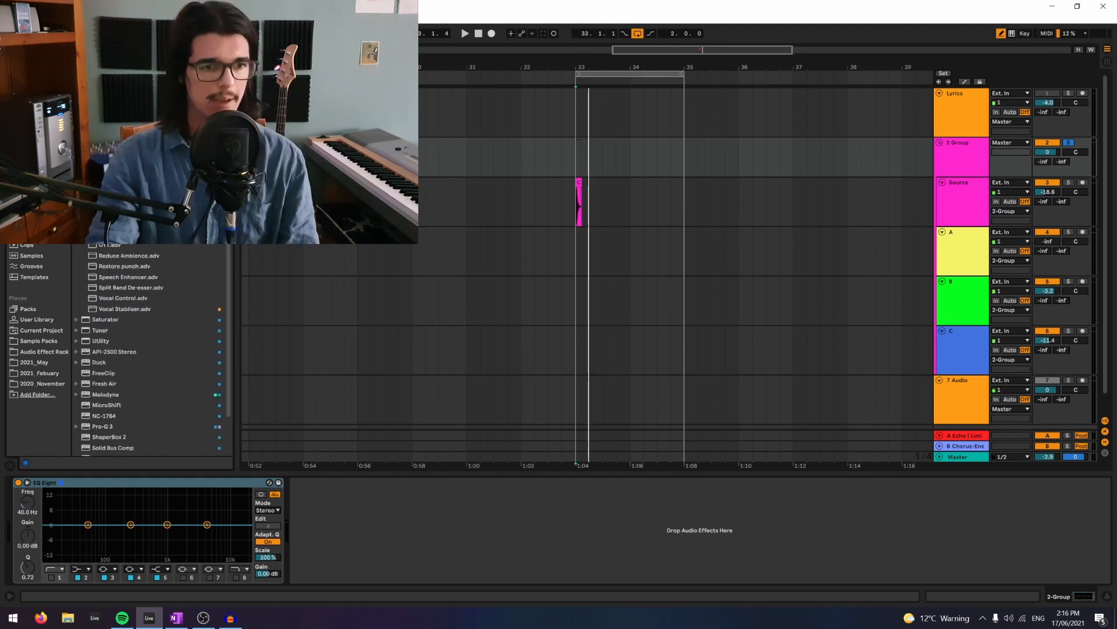
double_click(128, 170)
scroll(151, 350, "down", 5)
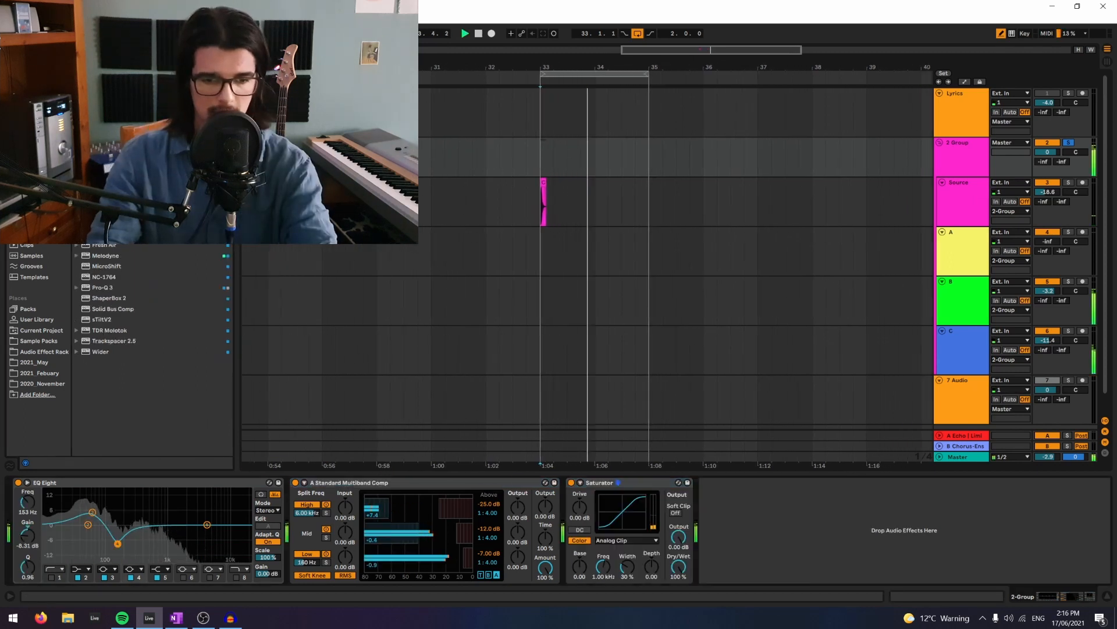
- Set the group's Saturator to 3.43 dB drive and -4.86 dB output, add a Compressor, and set the multiband compressor's Amount to 71%
left_click_drag(579, 508, 579, 500)
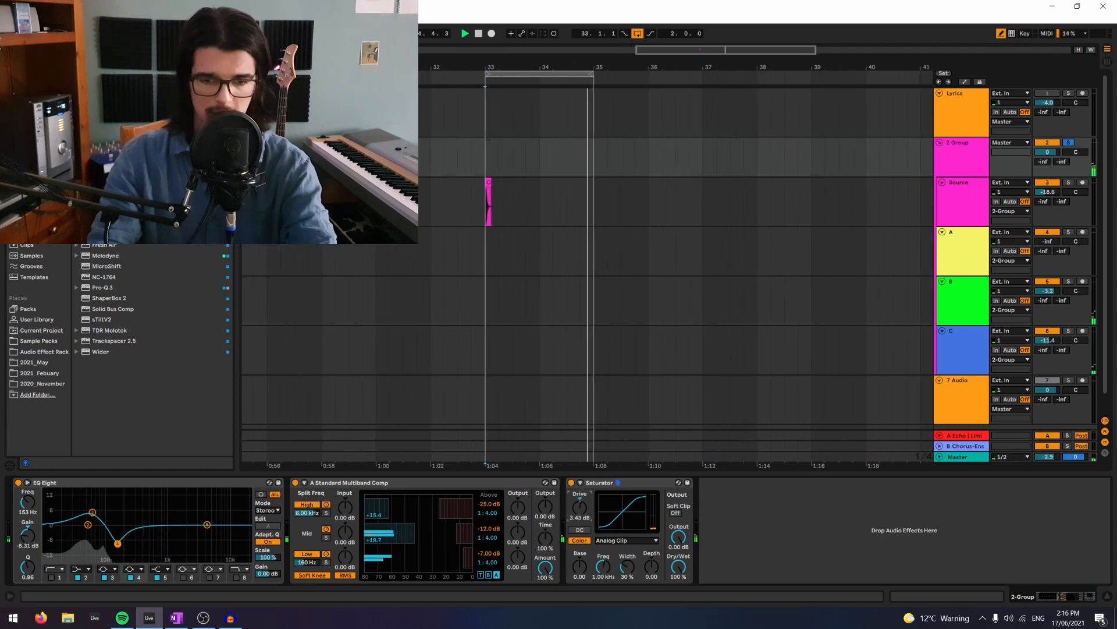
left_click_drag(678, 529, 678, 535)
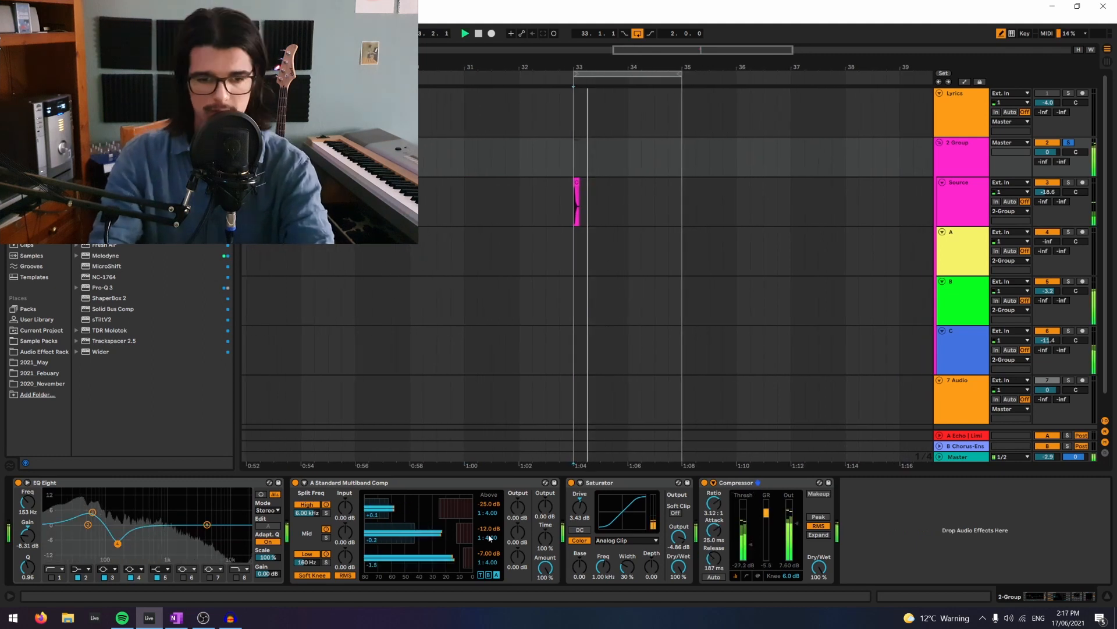
left_click_drag(547, 565, 547, 582)
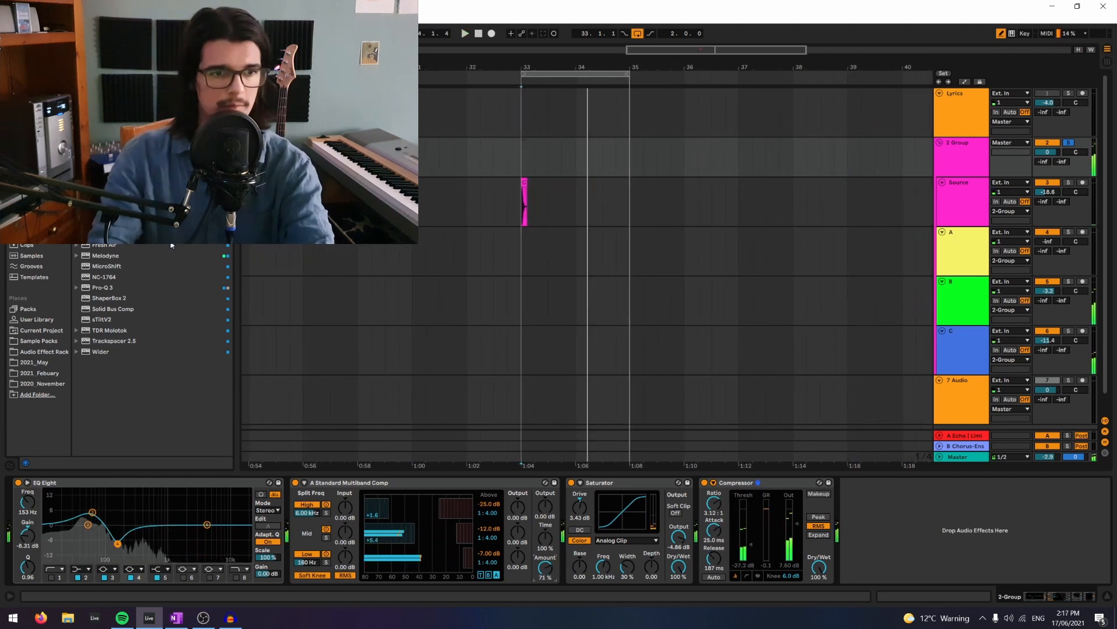
key("space")
- Place the insert marker at 33.1.1, where the Source clip starts
left_click(519, 159)
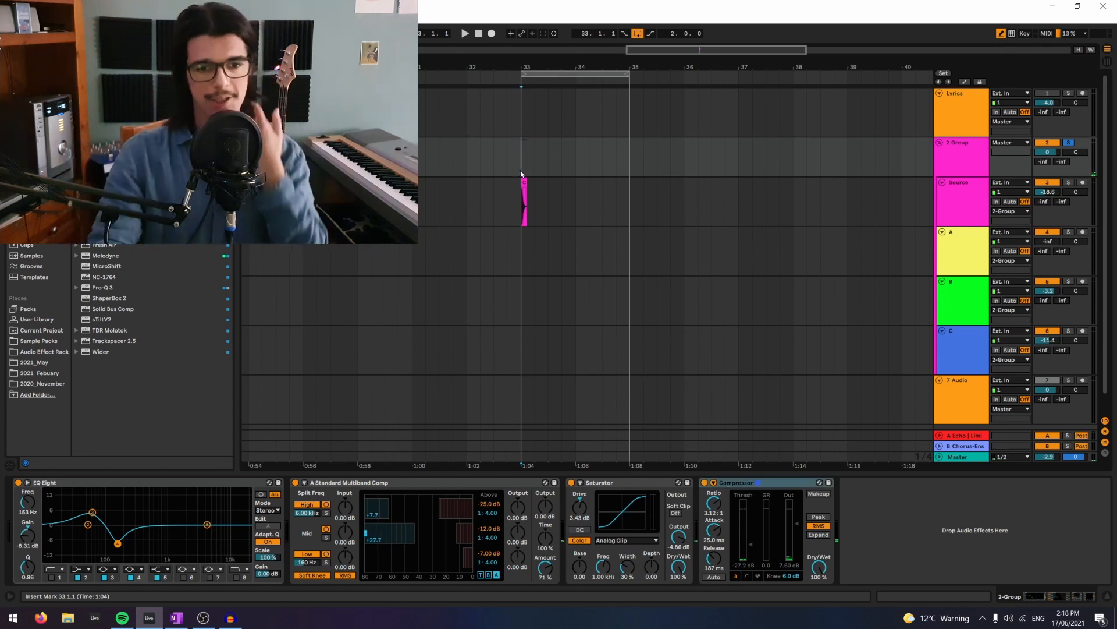
left_click(528, 178)
left_click_drag(529, 173, 518, 205)
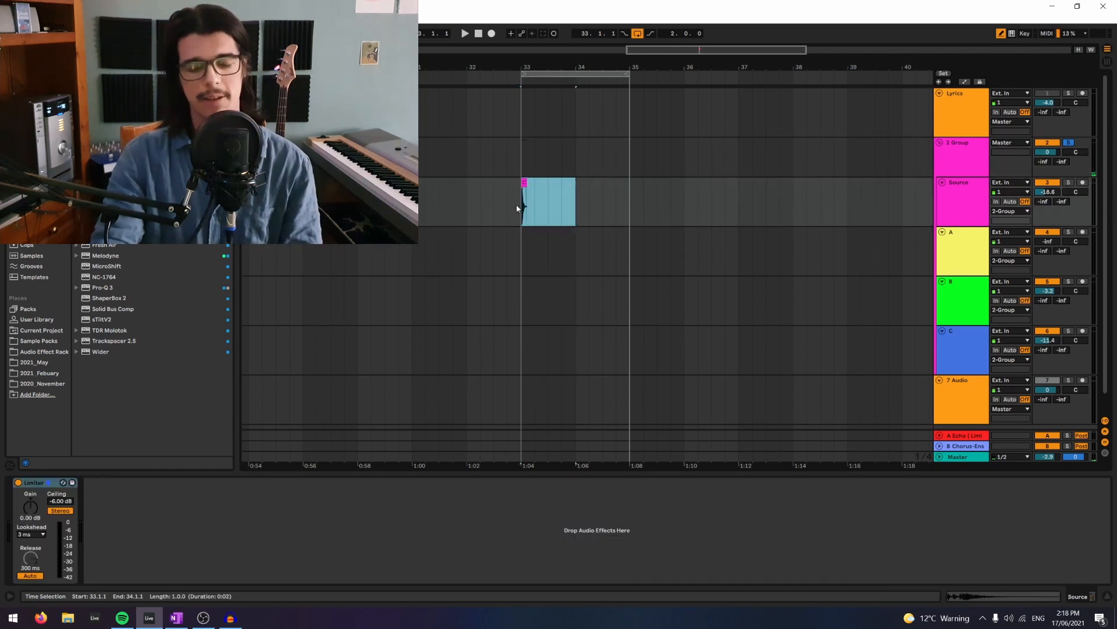
left_click(523, 205)
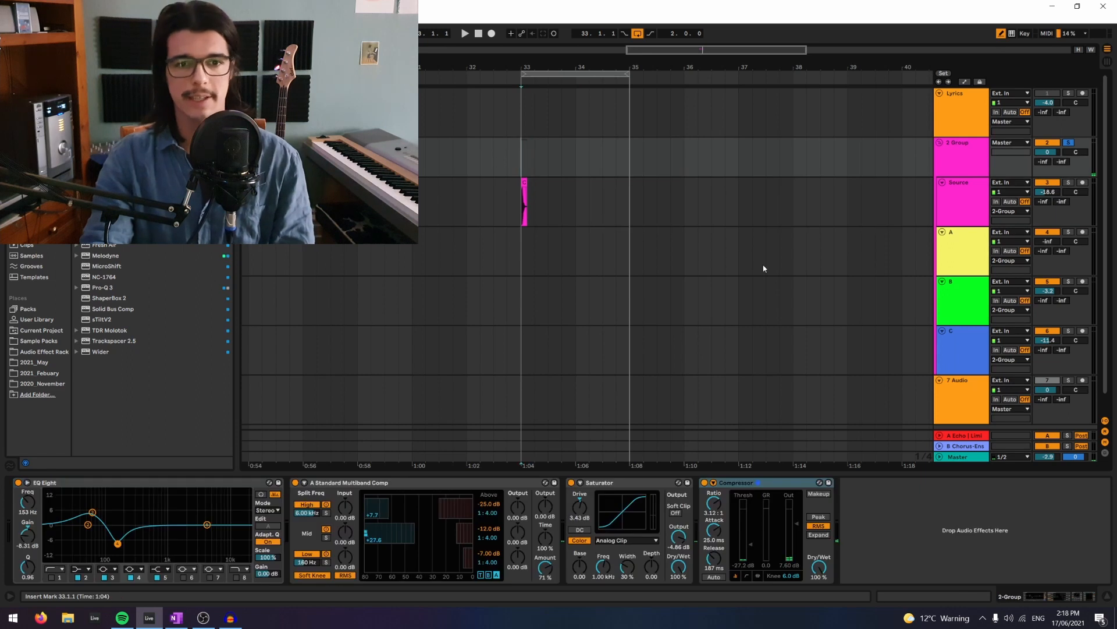
- Set track 7 Audio's input to Resampling, arm it, and record the feedback from bar 33 with the arrangement loop turned off
left_click(969, 382)
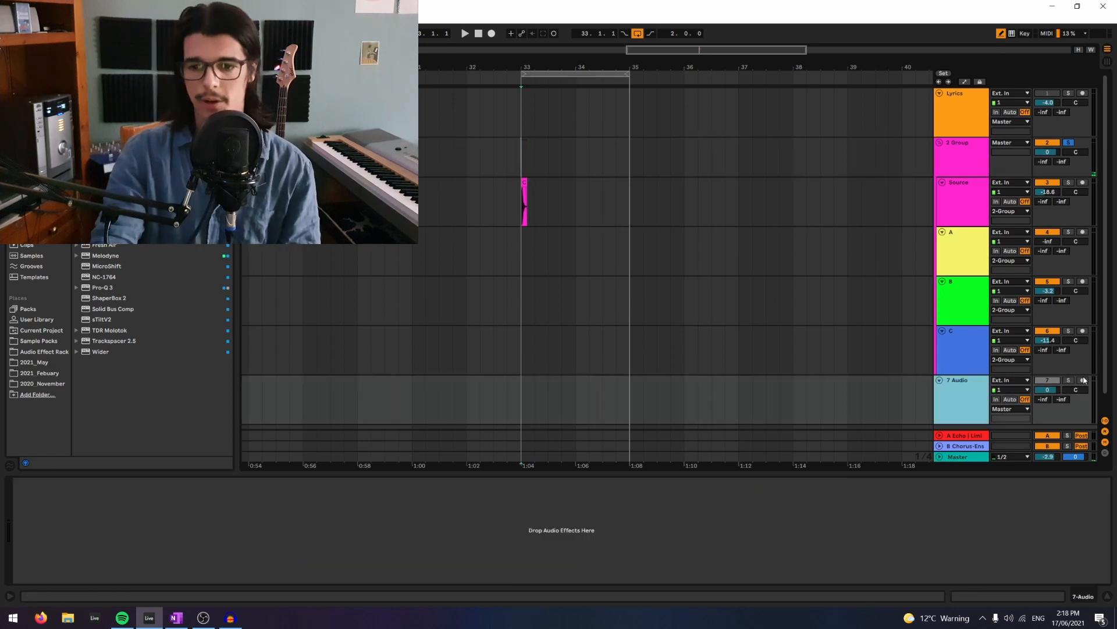
left_click(1011, 380)
left_click(1010, 408)
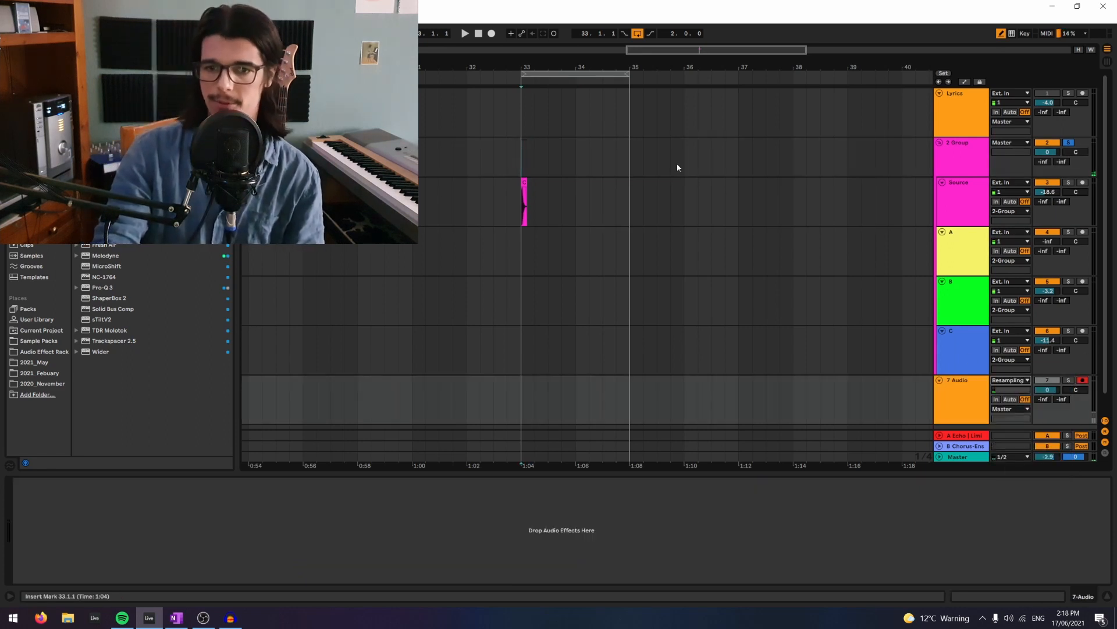
key("F9")
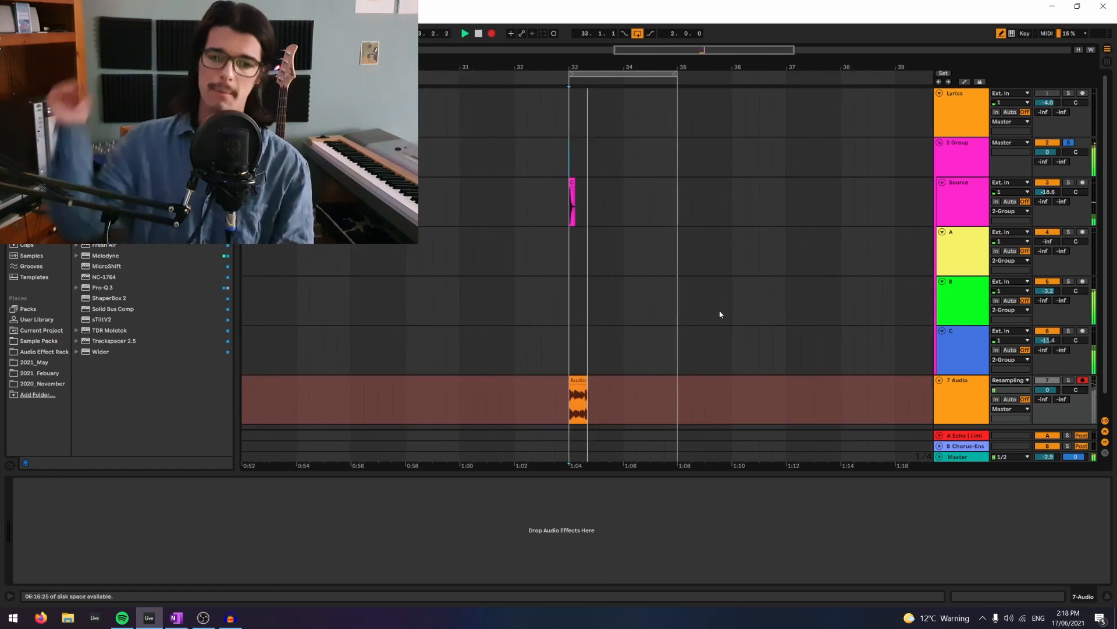
left_click(637, 35)
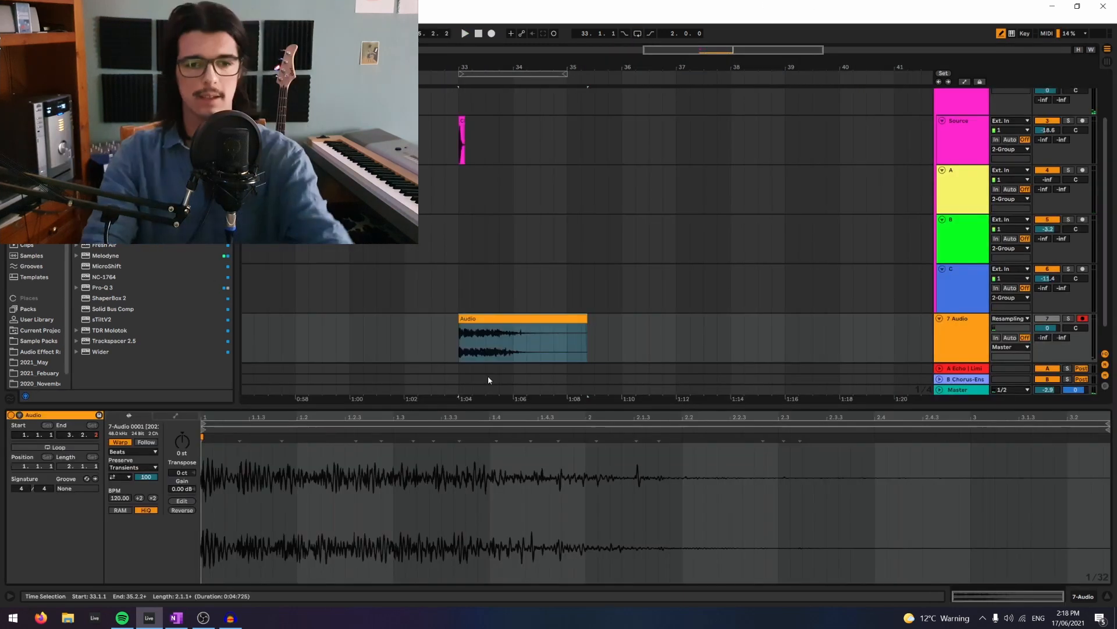
- Extend the recorded 7 Audio clip to just past bar 37 and layer Kick 808 Tone 1 Med 2 and Hihat Closed 112 on new tracks
left_click(246, 536)
left_click_drag(586, 327, 691, 319)
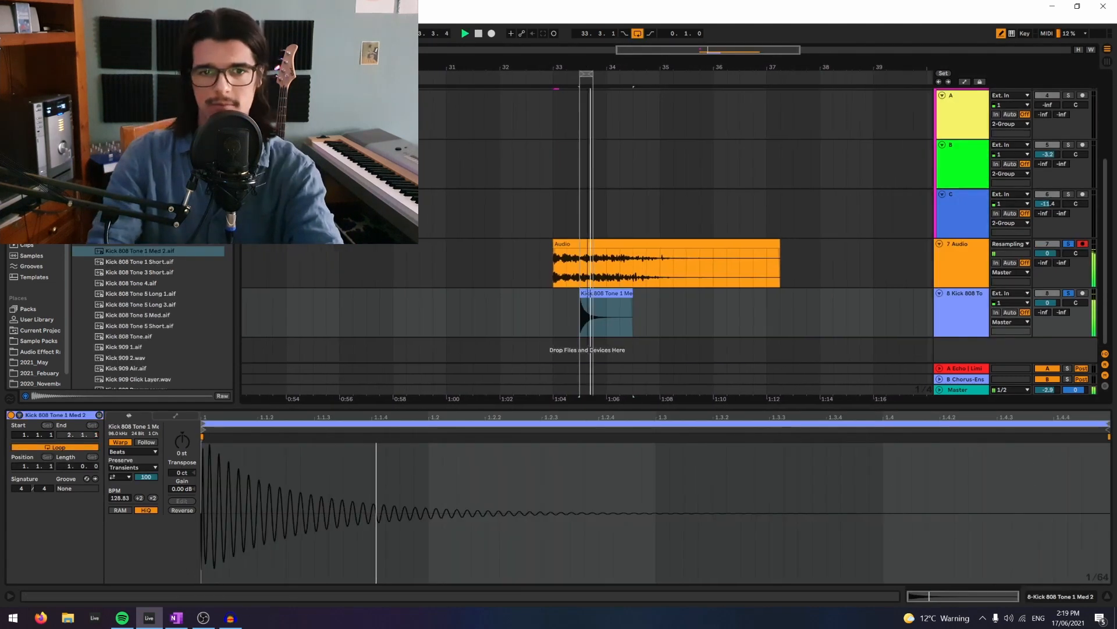
key("z")
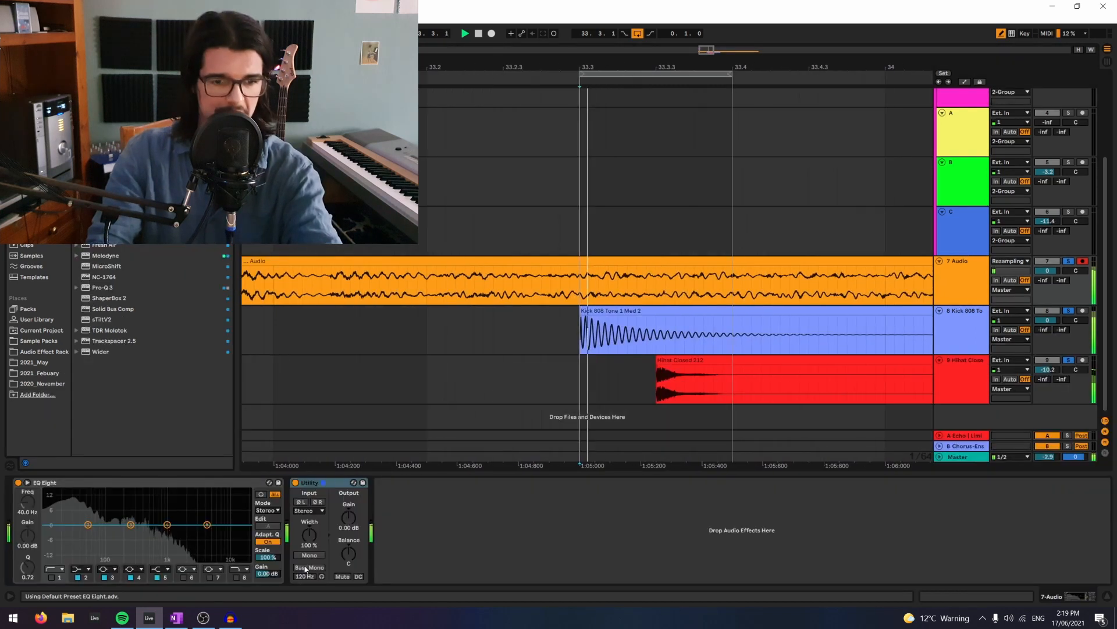